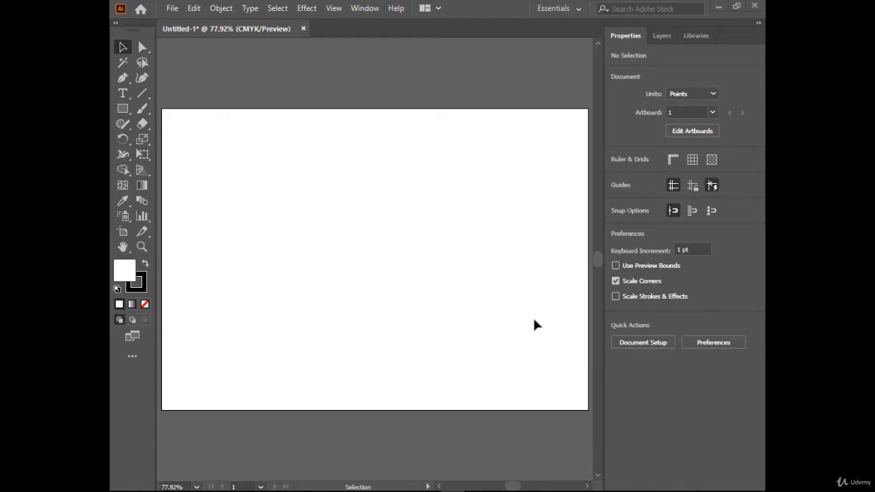
# Detach the graph tools as a floating set and place it above the artboard
pyautogui.press('j')
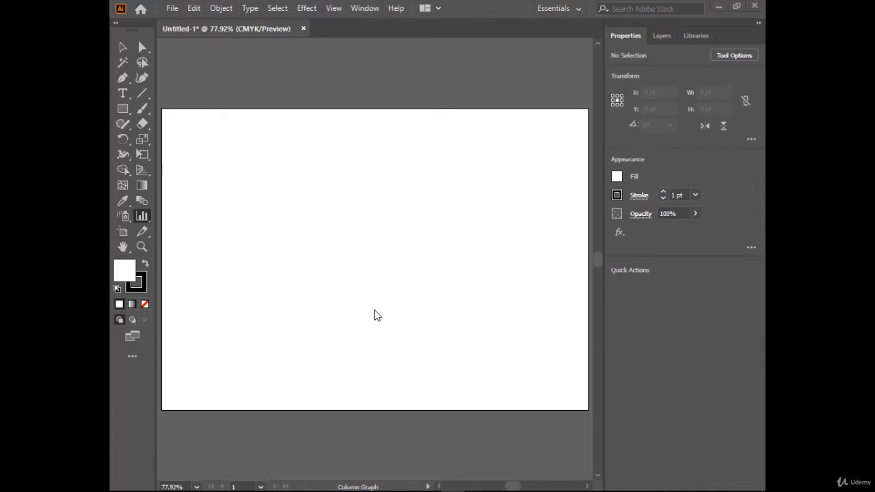
pyautogui.click(142, 216)
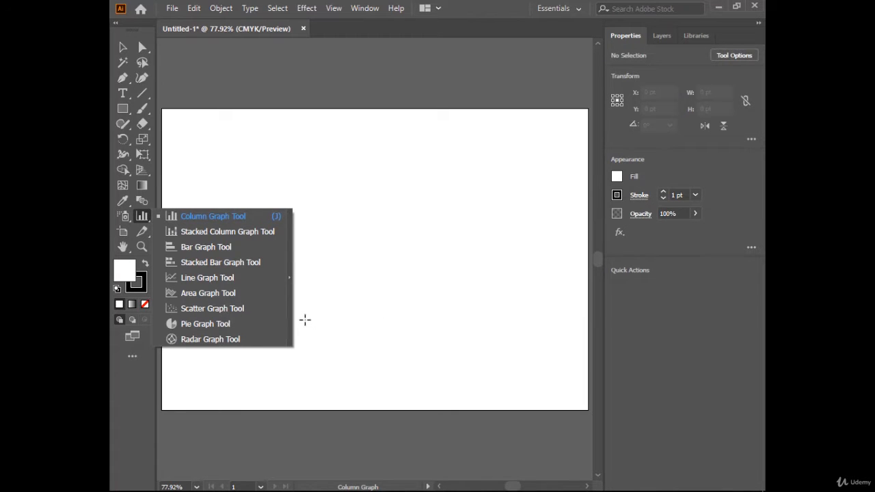
pyautogui.click(291, 287)
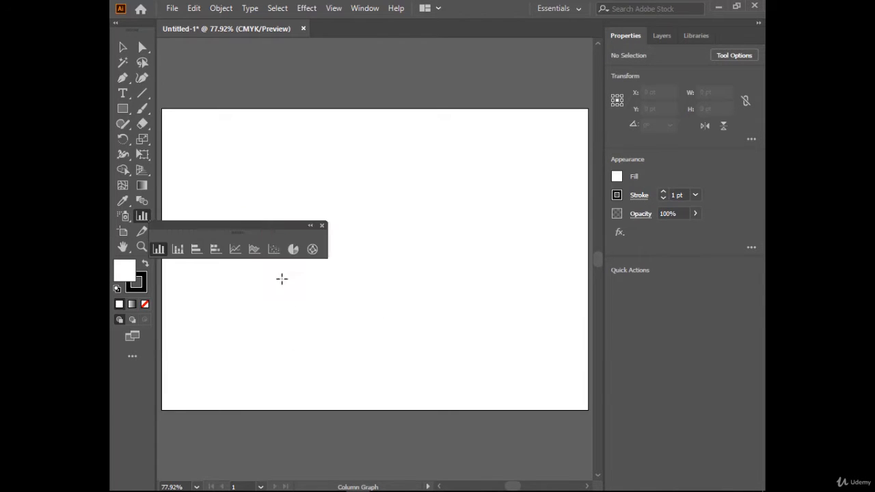
pyautogui.moveTo(282, 219); pyautogui.dragTo(420, 57)
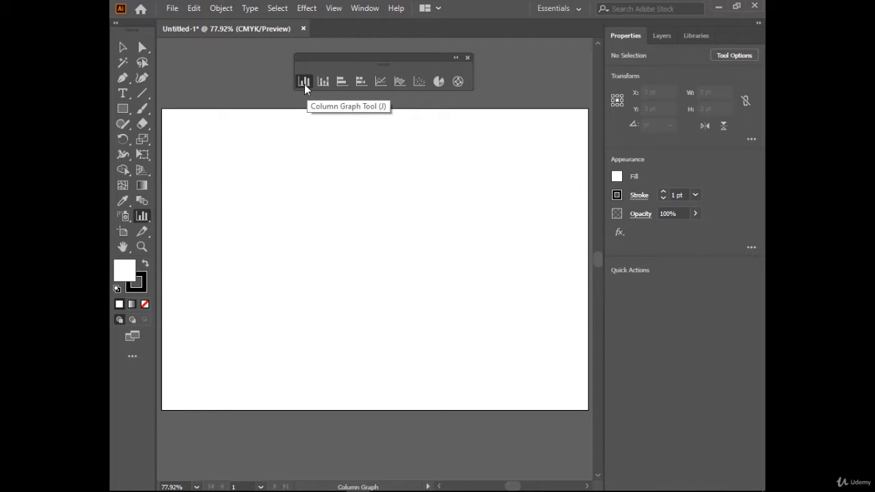
pyautogui.press('v')
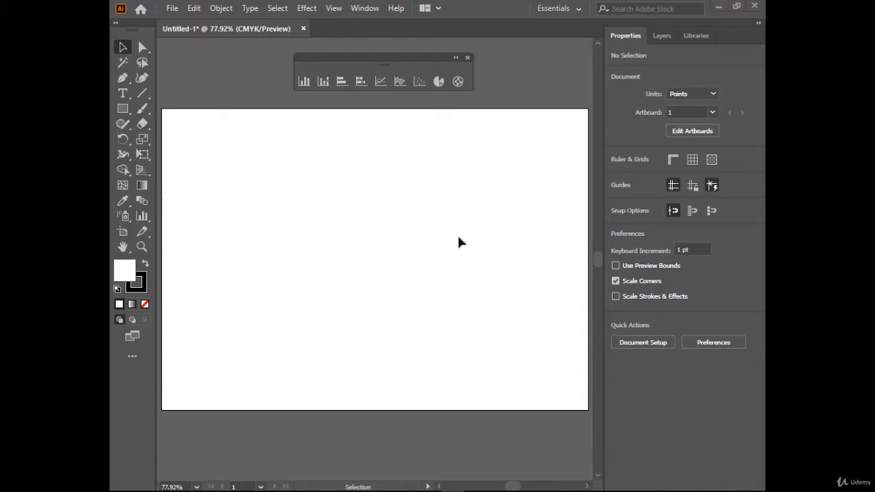
# Draw a column graph covering most of the artboard and shift its data window so the graph's left side stays visible
pyautogui.click(303, 82)
pyautogui.moveTo(195, 135); pyautogui.dragTo(548, 369)
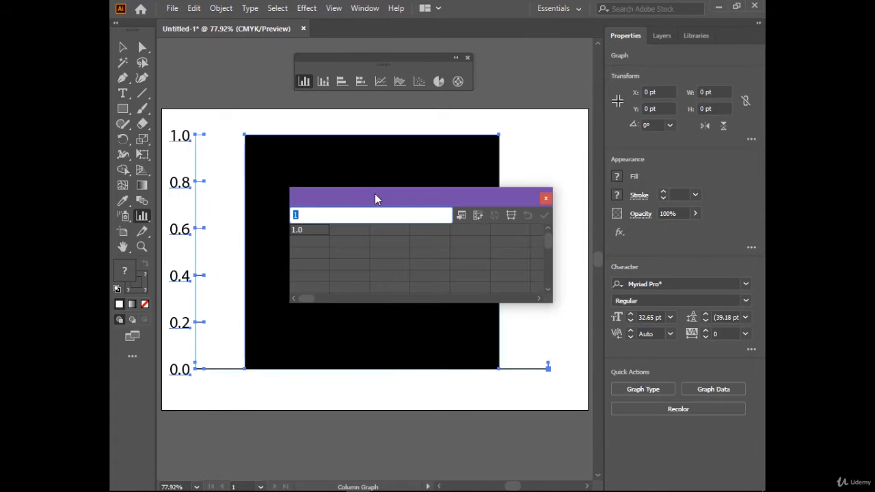
pyautogui.moveTo(374, 197); pyautogui.dragTo(333, 197)
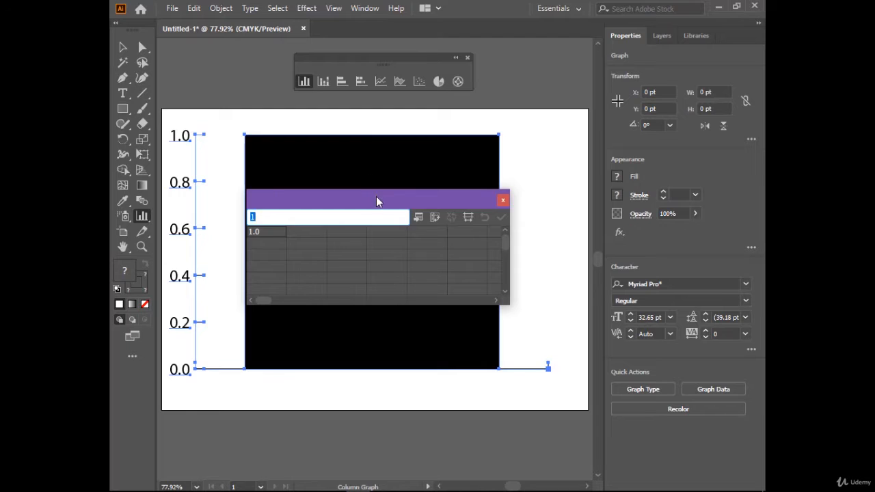
pyautogui.moveTo(400, 189); pyautogui.dragTo(431, 182)
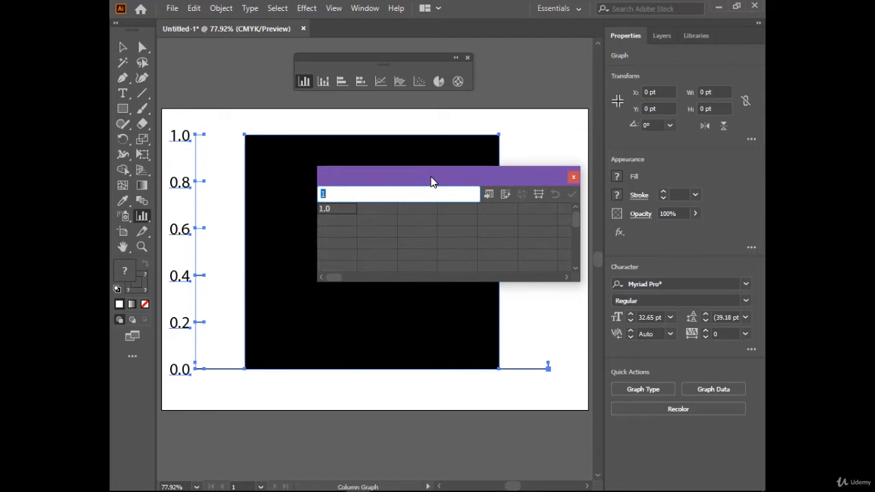
pyautogui.click(490, 195)
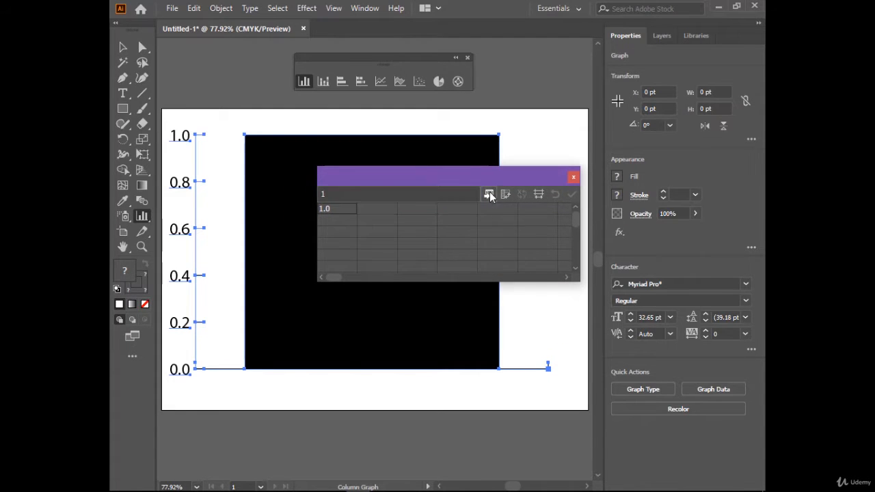
pyautogui.moveTo(390, 16); pyautogui.dragTo(367, 36)
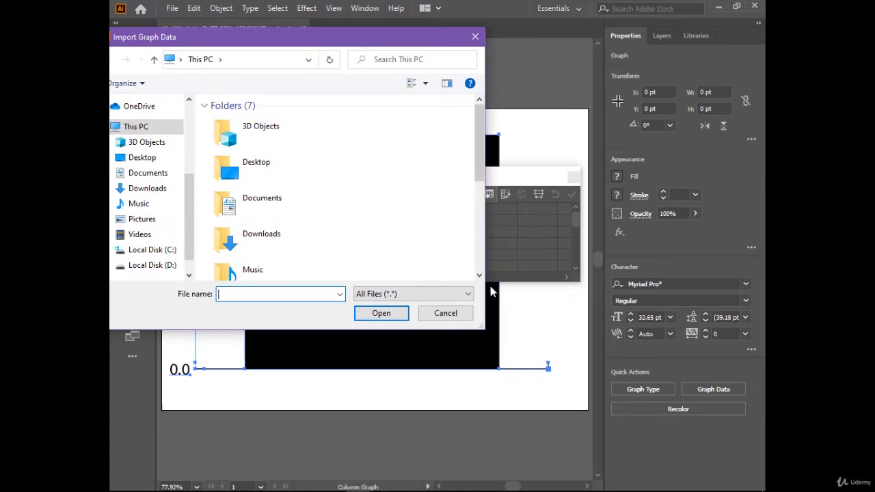
pyautogui.click(451, 313)
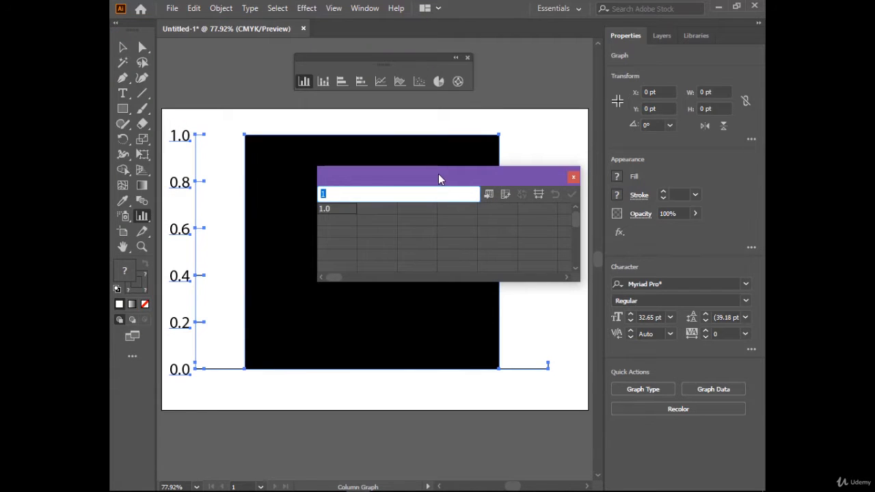
# Enter 5 and 7 in the second and third cells of the graph data's first row and apply them
pyautogui.moveTo(441, 176); pyautogui.dragTo(403, 176)
pyautogui.click(331, 208)
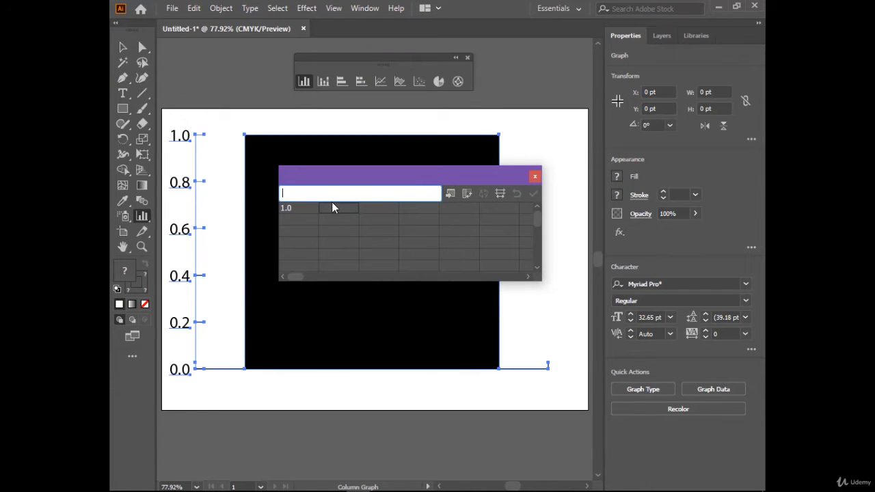
pyautogui.write('5')
pyautogui.press('KP_Enter')
pyautogui.click(384, 209)
pyautogui.write('7')
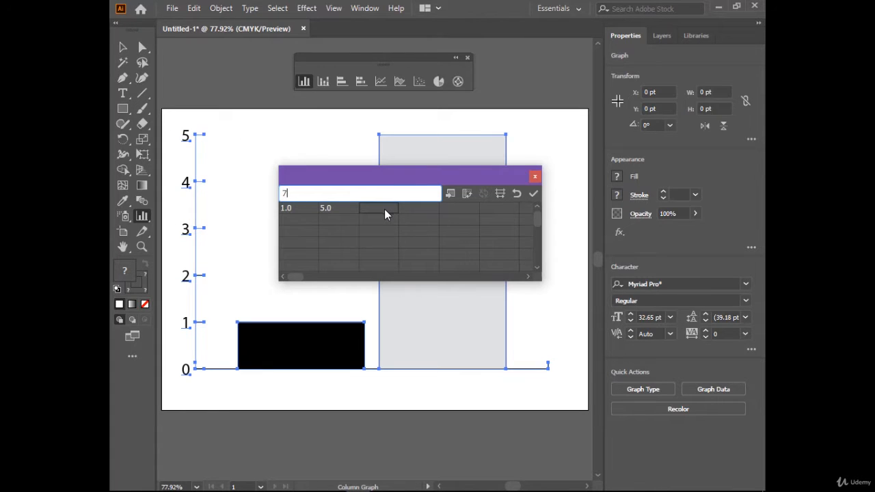
pyautogui.click(533, 193)
# Apply 4 and 5 in the fourth and fifth cells of the first data row, and close the graph data
pyautogui.click(426, 209)
pyautogui.write('4')
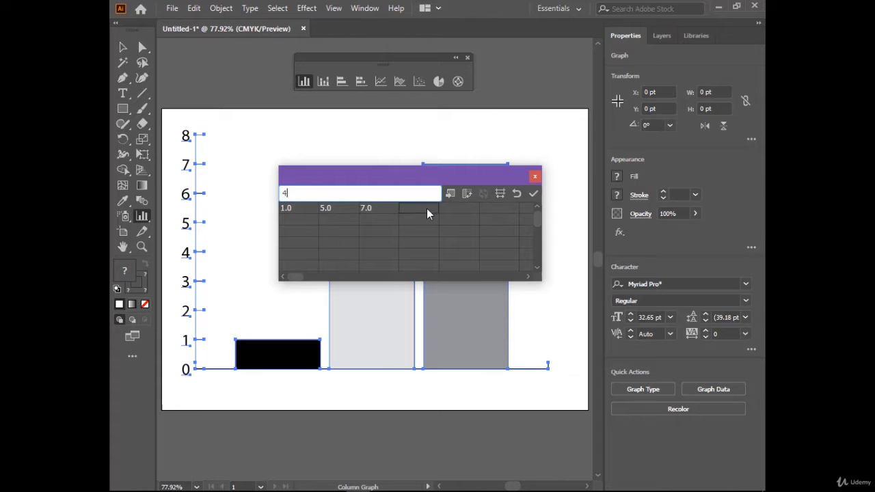
pyautogui.click(534, 194)
pyautogui.click(458, 213)
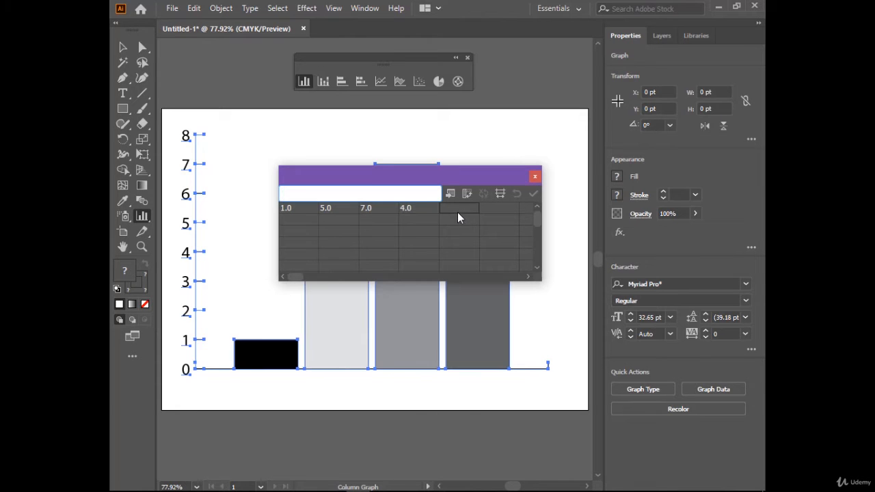
pyautogui.write('5')
pyautogui.click(533, 195)
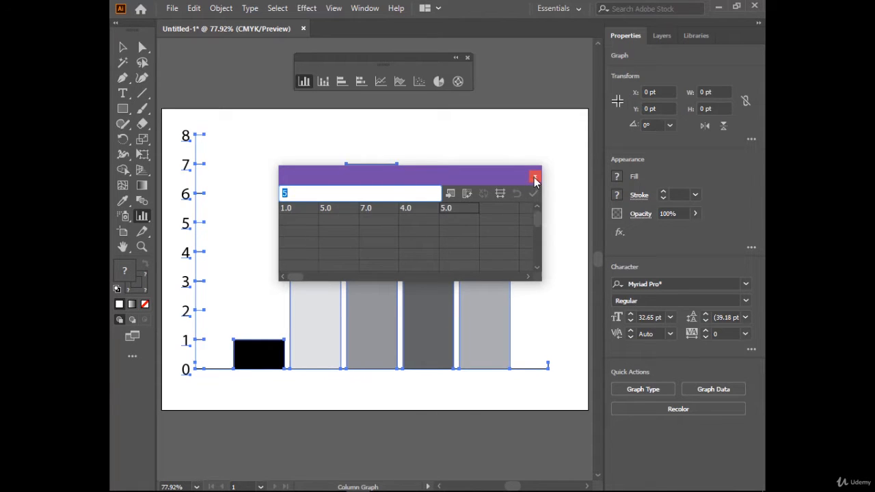
pyautogui.click(534, 178)
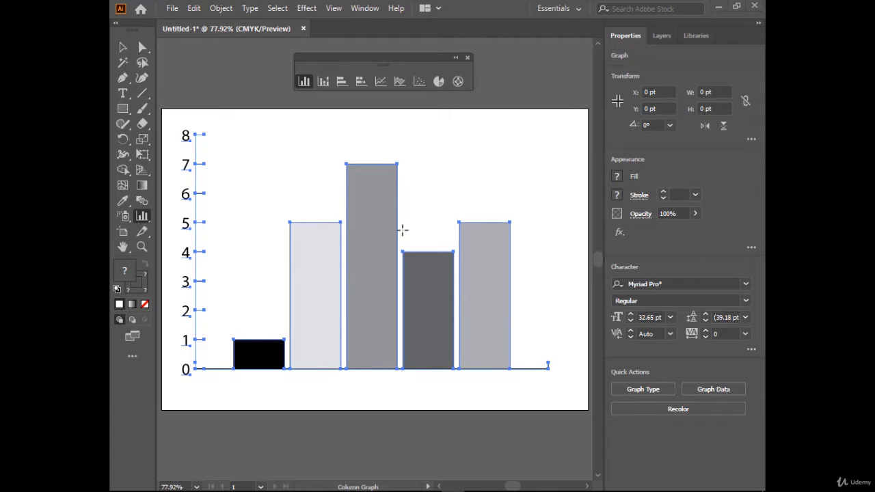
# Directly select only the third column of the graph and fill it with orange
pyautogui.click(143, 48)
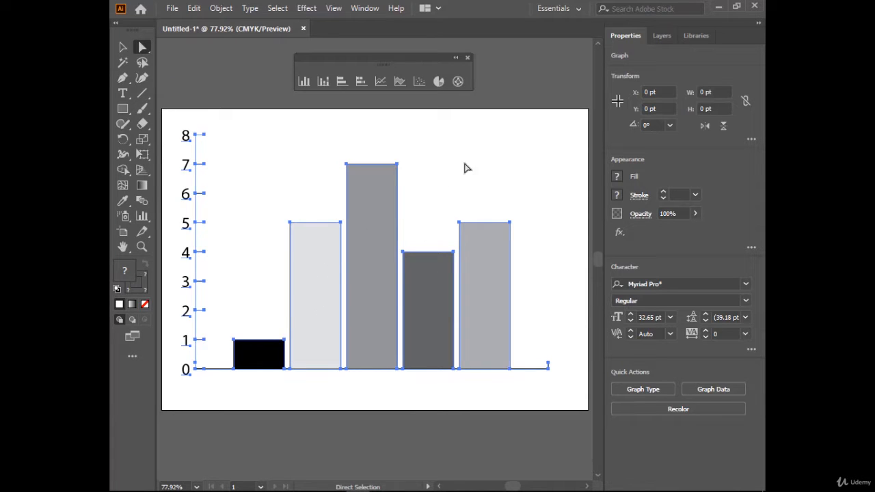
pyautogui.click(519, 277)
pyautogui.click(378, 250)
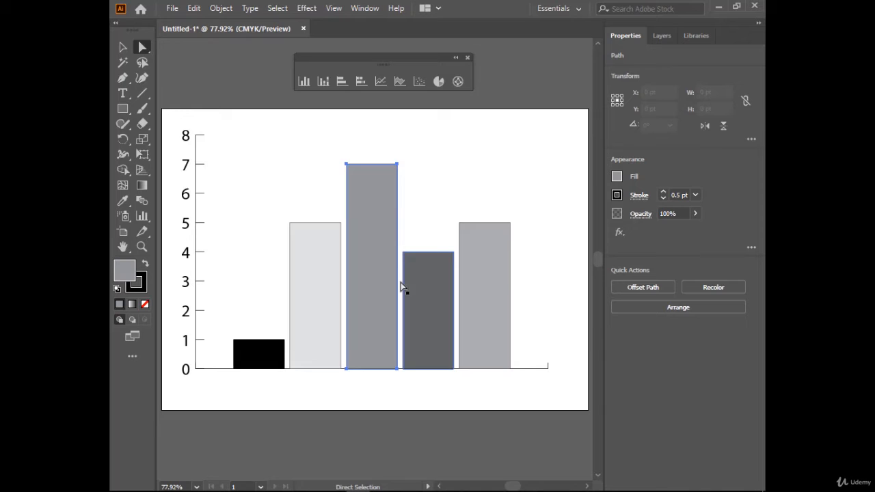
pyautogui.click(616, 177)
pyautogui.click(585, 223)
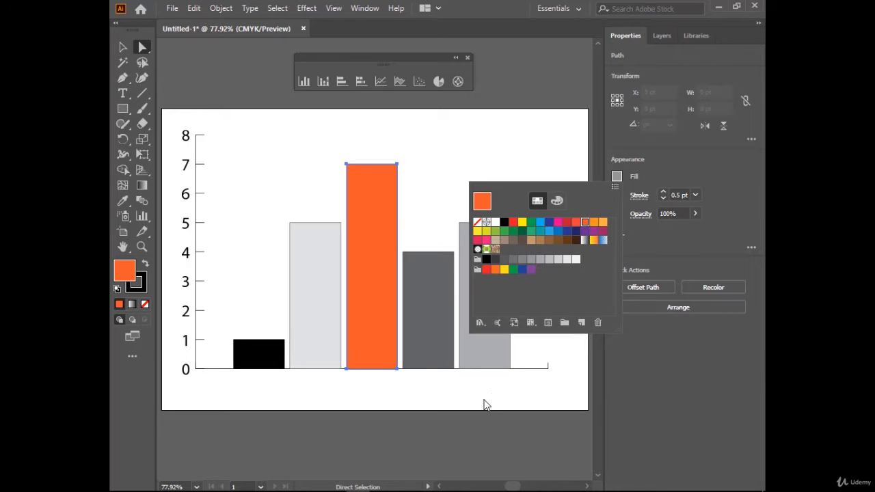
# Fill the fifth column of the graph with the blue-to-white gradient swatch
pyautogui.click(496, 290)
pyautogui.click(617, 177)
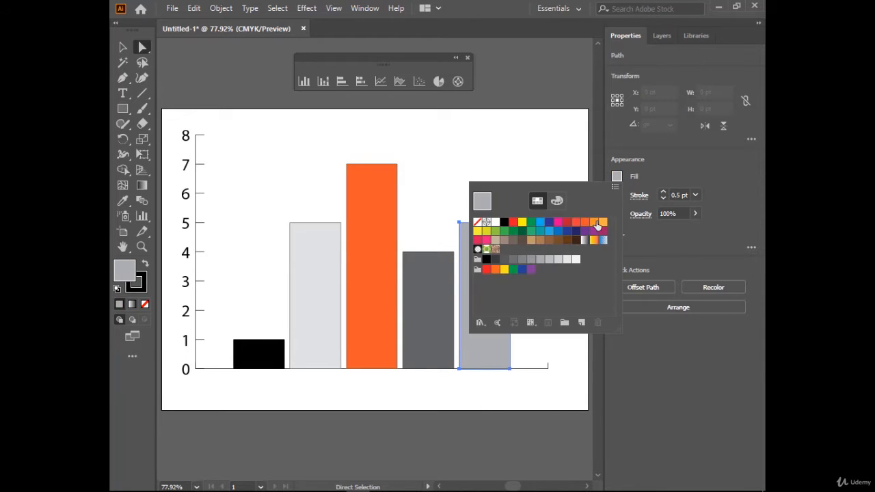
pyautogui.click(547, 311)
pyautogui.click(538, 393)
# Fill the fourth column of the graph with purple
pyautogui.click(441, 335)
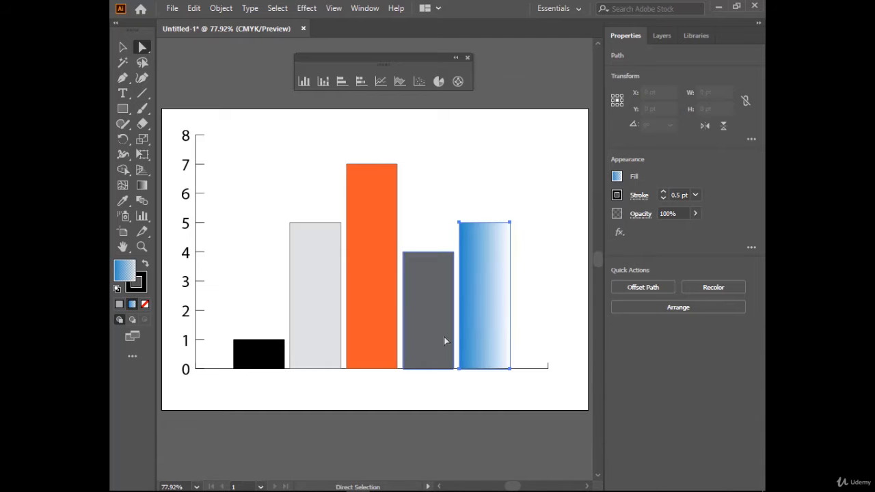
pyautogui.click(618, 177)
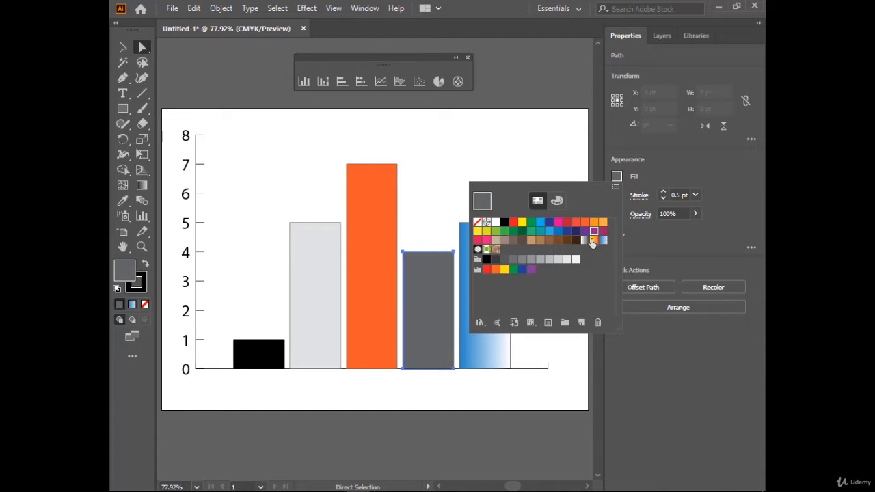
pyautogui.click(589, 231)
pyautogui.click(416, 392)
# Fill the second column of the graph with green
pyautogui.click(329, 320)
pyautogui.click(617, 177)
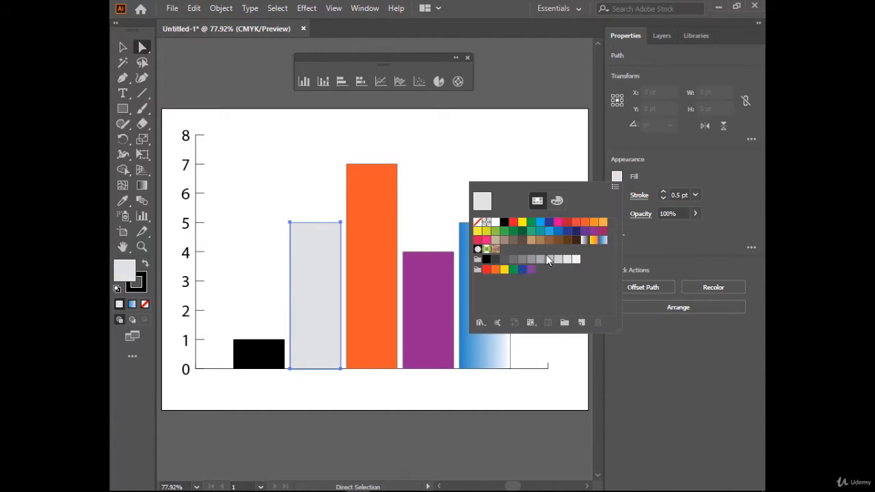
pyautogui.click(535, 232)
pyautogui.click(522, 231)
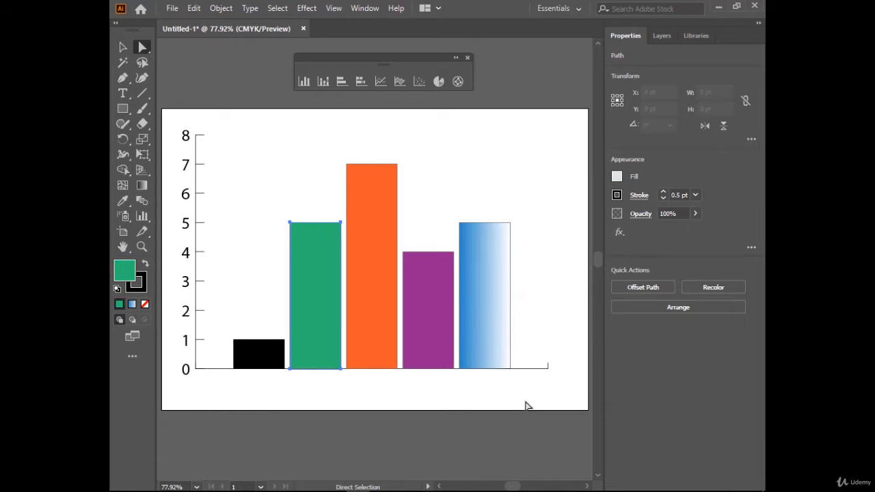
# Set the font of all the vertical axis numbers to Gill Sans Ultra Bold and deselect them
pyautogui.moveTo(175, 127); pyautogui.dragTo(207, 400)
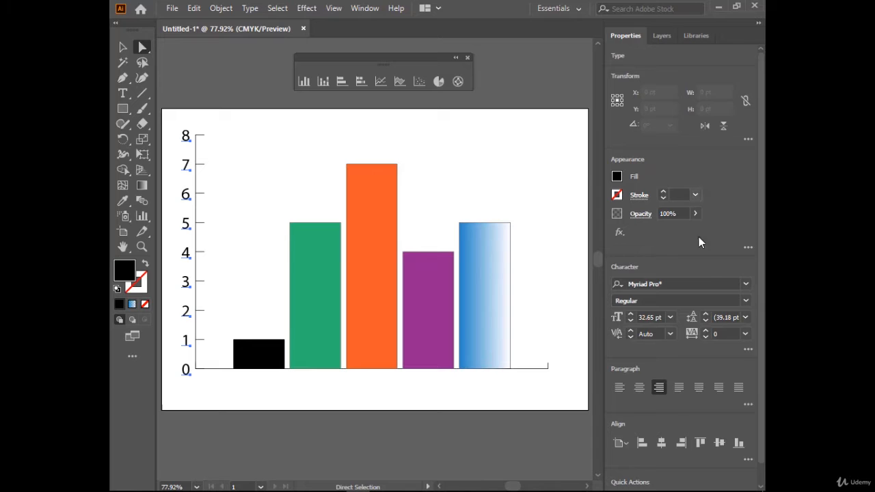
pyautogui.click(745, 283)
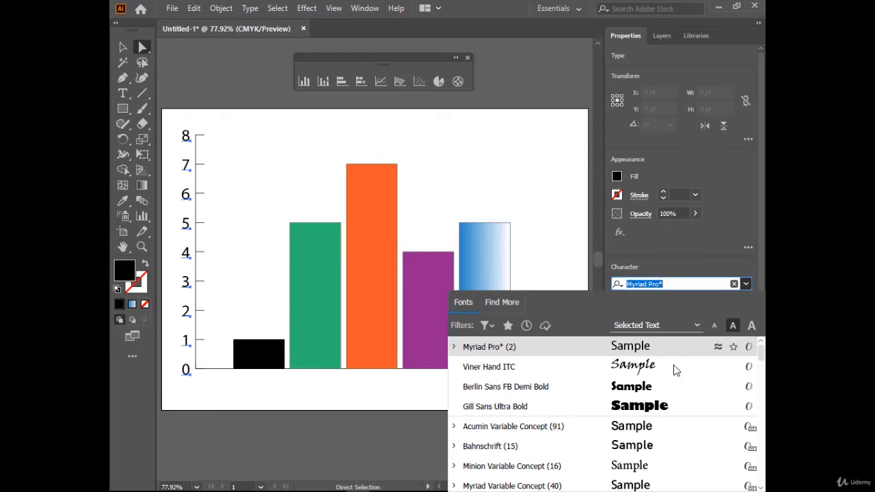
pyautogui.click(655, 406)
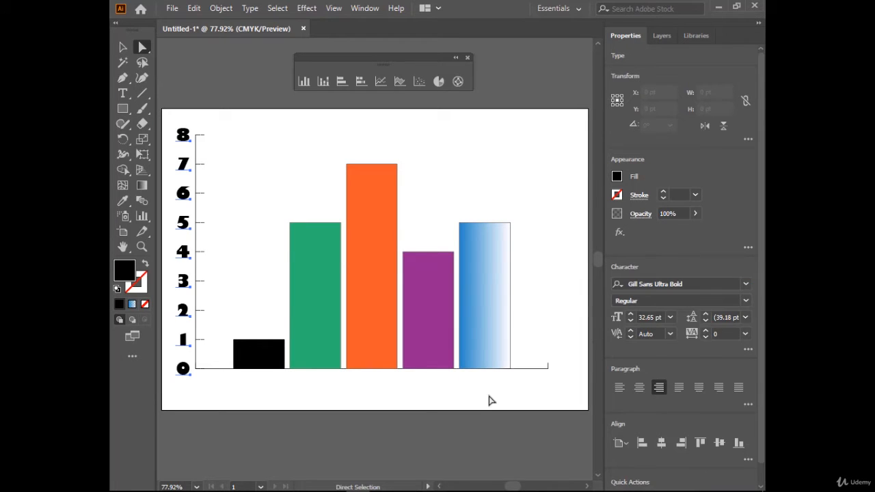
pyautogui.click(420, 430)
pyautogui.press('v')
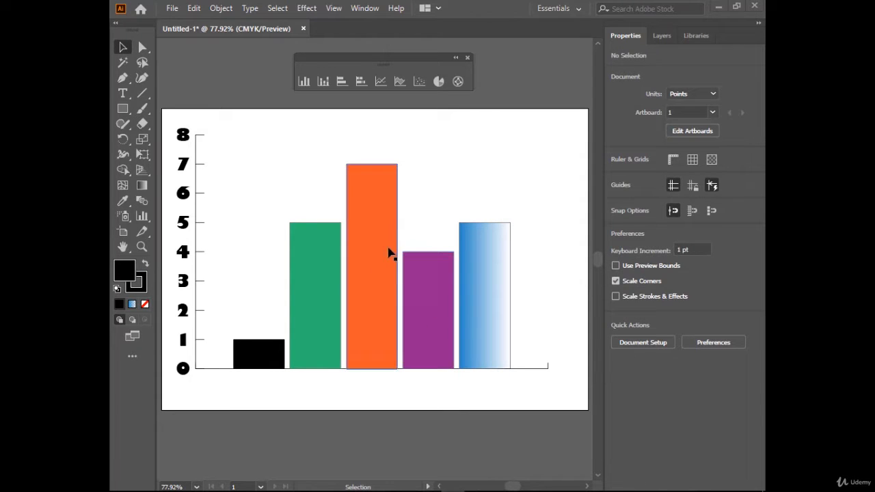
# Reopen the column graph's data and apply the label "a" in the first cell of the second row
pyautogui.rightClick(362, 236)
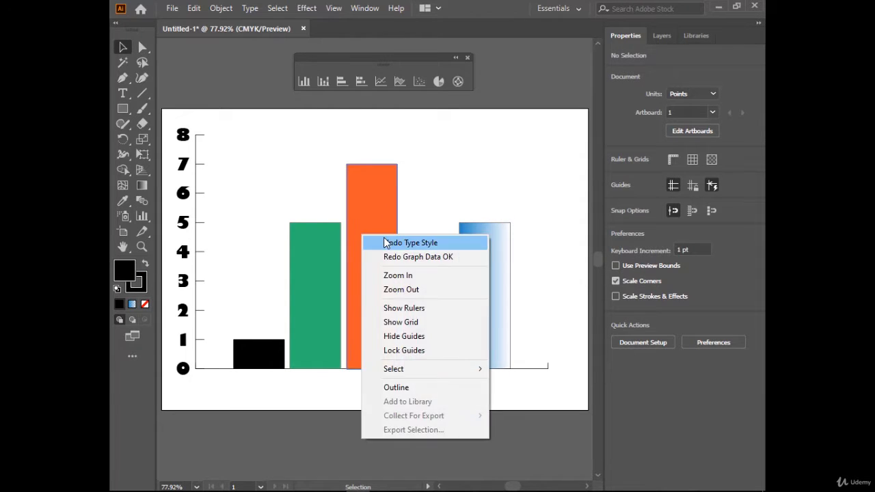
pyautogui.click(333, 271)
pyautogui.rightClick(333, 272)
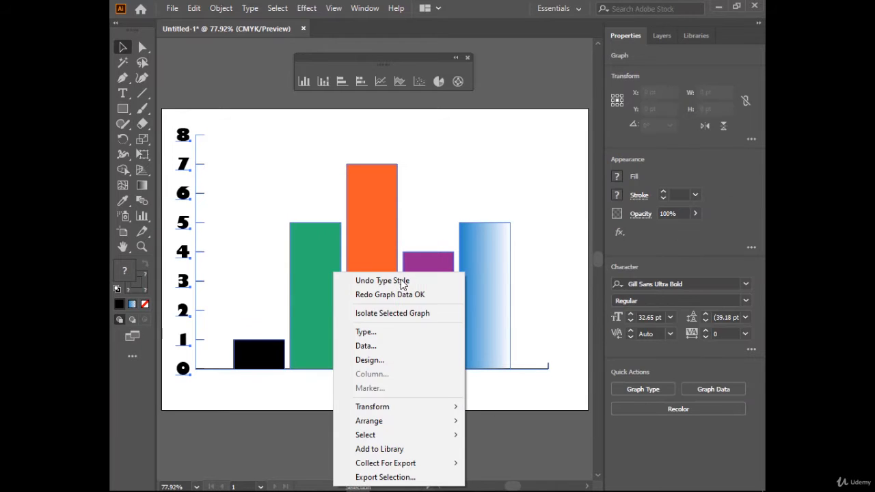
pyautogui.click(440, 345)
pyautogui.moveTo(425, 171); pyautogui.dragTo(382, 170)
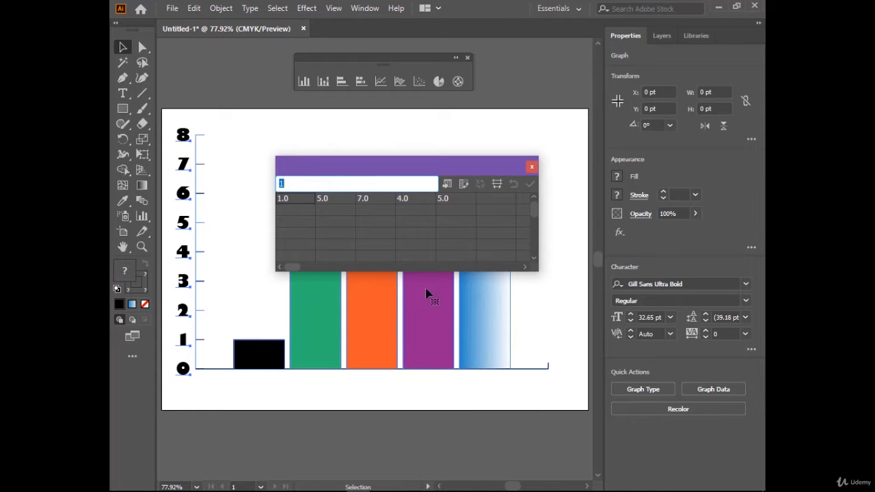
pyautogui.moveTo(398, 171); pyautogui.dragTo(350, 172)
pyautogui.click(399, 212)
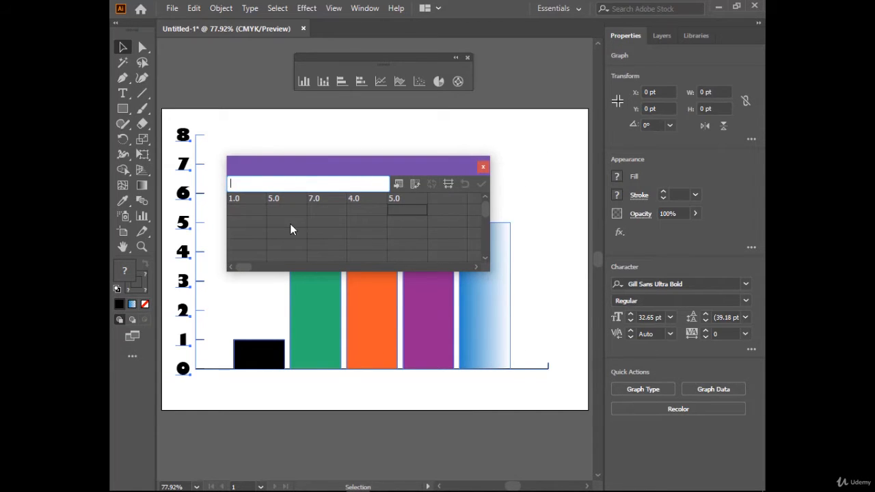
pyautogui.click(253, 210)
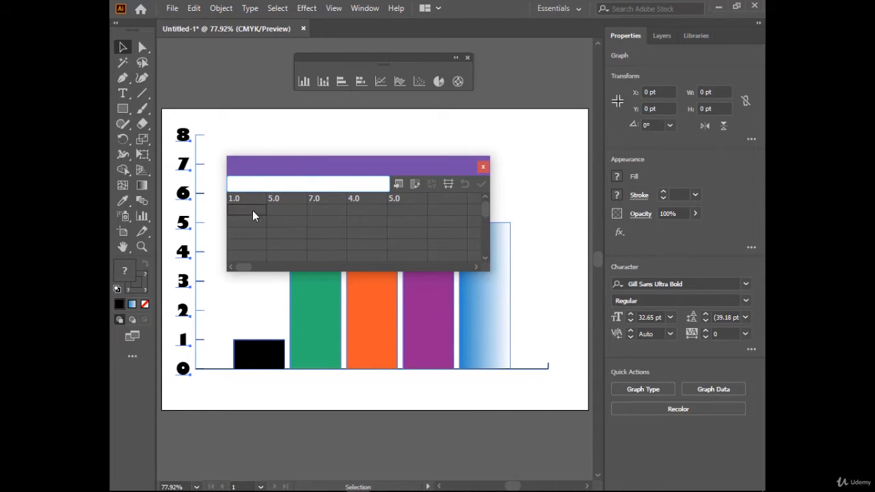
pyautogui.write('a')
pyautogui.click(481, 186)
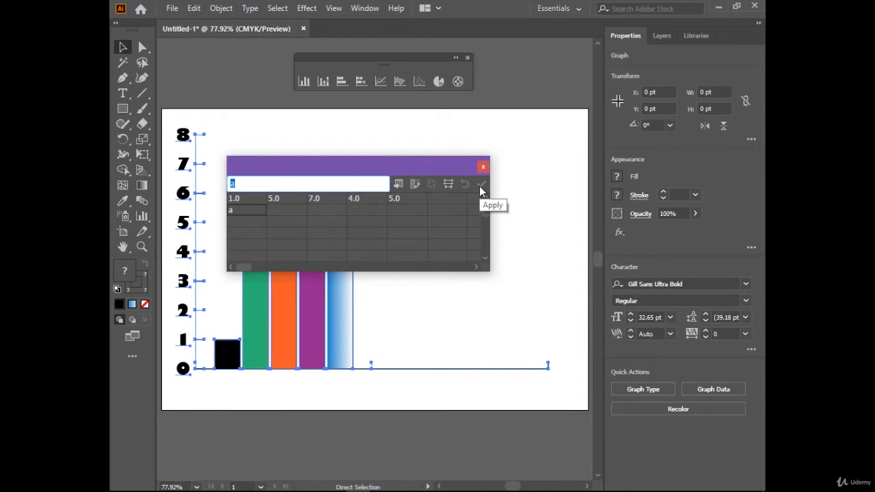
# Clear the label from the second row, move the five values down into that row, and apply "a" above the first value
pyautogui.press('BackSpace')
pyautogui.moveTo(397, 200); pyautogui.dragTo(246, 203)
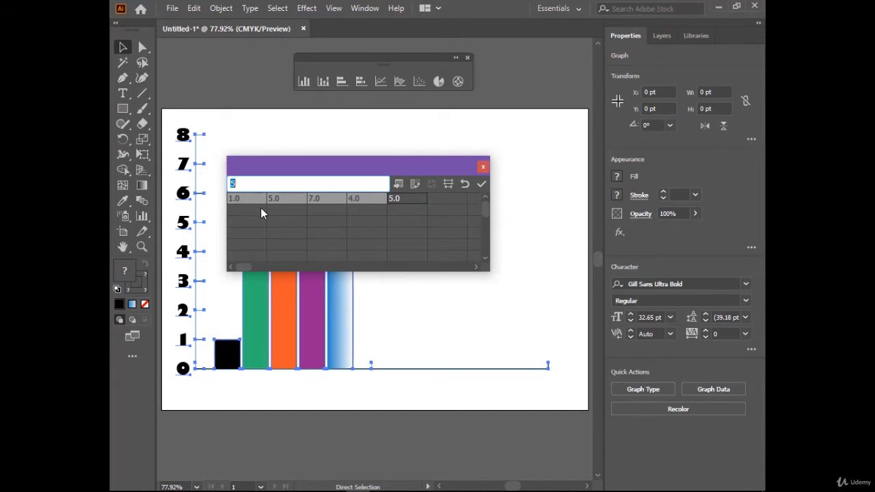
pyautogui.press('Delete')
pyautogui.hotkey('ctrl', 'z')
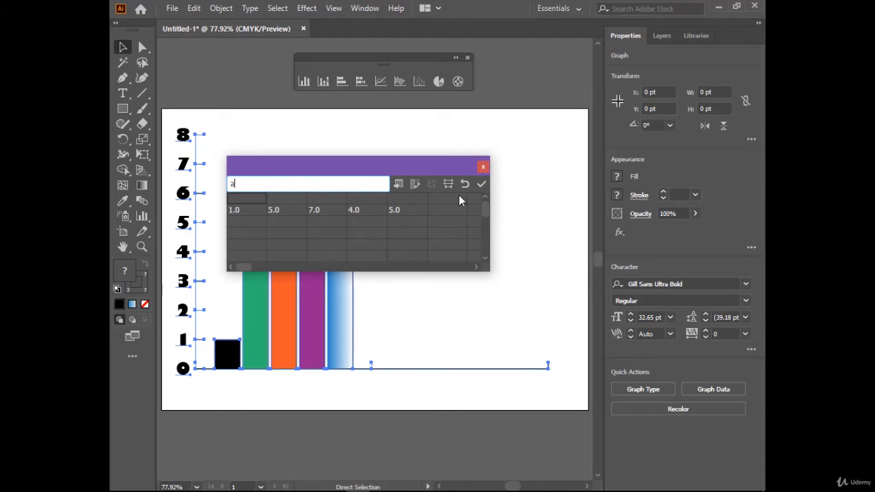
pyautogui.click(482, 184)
# Label the second and third values of the graph data "b" and "c" in the first row, applying each entry
pyautogui.click(290, 201)
pyautogui.write('s')
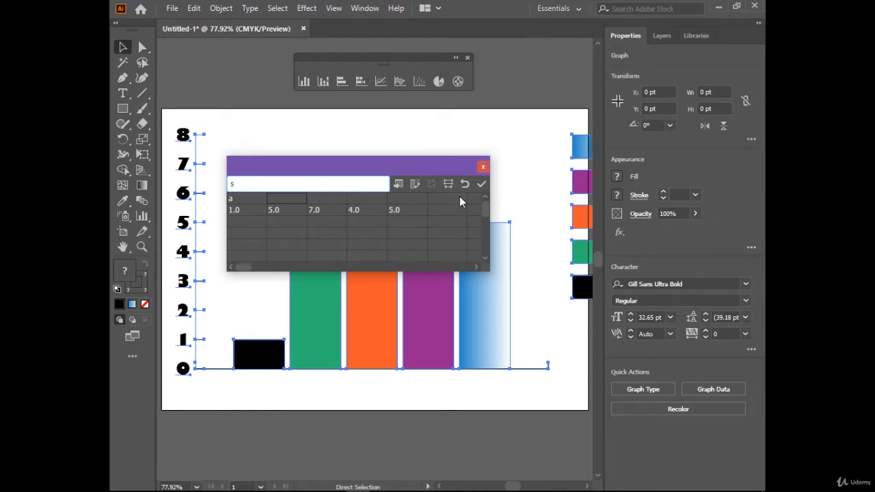
pyautogui.click(482, 184)
pyautogui.click(327, 198)
pyautogui.write('c')
pyautogui.click(481, 184)
# Label the fourth and fifth values "d" and "e" in the first row, apply them, and close the graph data
pyautogui.click(369, 198)
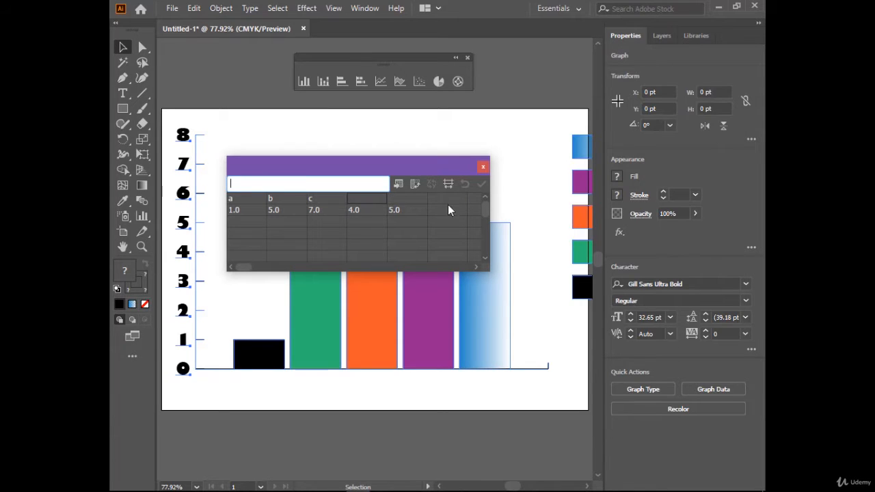
pyautogui.write('d')
pyautogui.click(482, 184)
pyautogui.click(399, 200)
pyautogui.write('e')
pyautogui.click(481, 184)
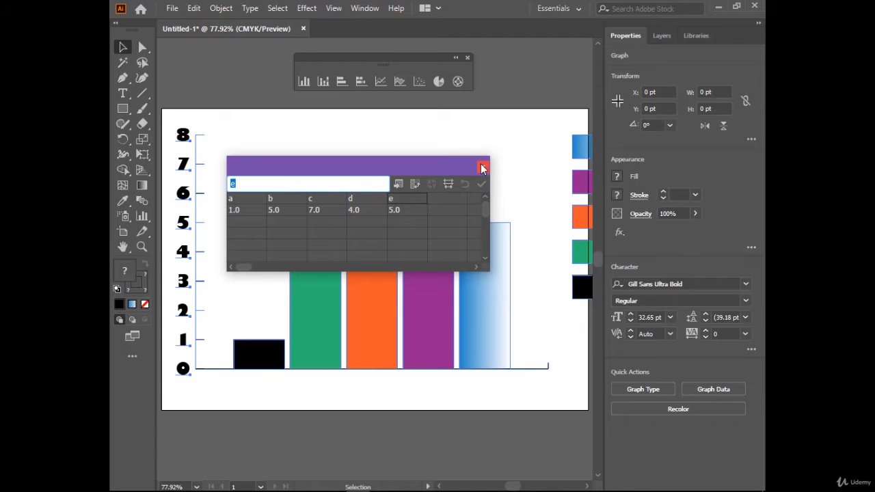
pyautogui.click(484, 168)
# Select the entire graph including its legend, ungroup it, accept giving up the editable graph data, and deselect it
pyautogui.scroll(-2, 469, 205)
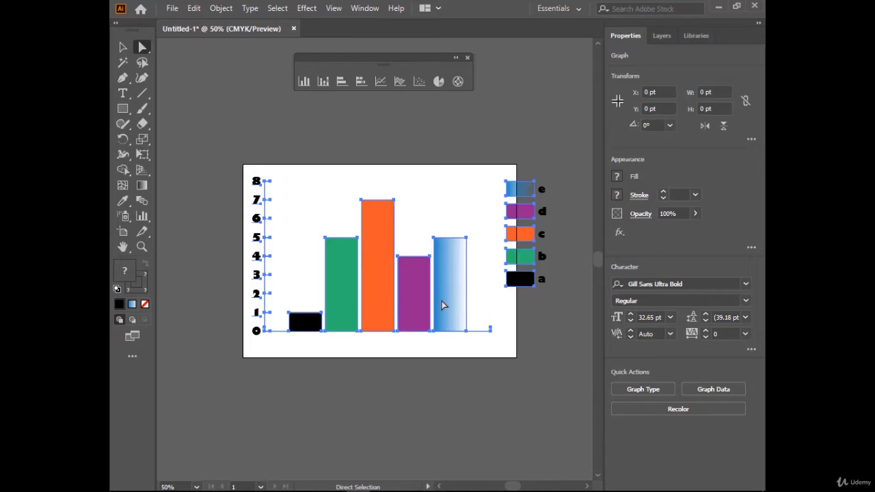
pyautogui.click(122, 46)
pyautogui.click(445, 449)
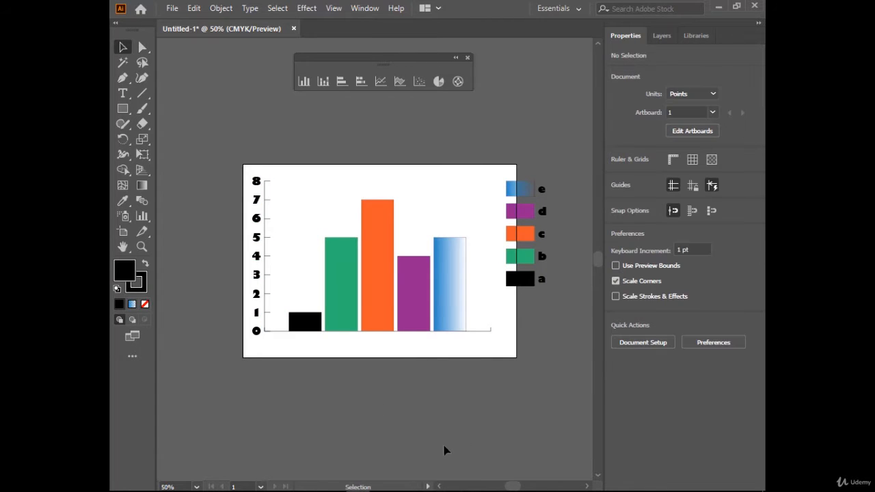
pyautogui.moveTo(248, 171); pyautogui.dragTo(555, 380)
pyautogui.click(222, 9)
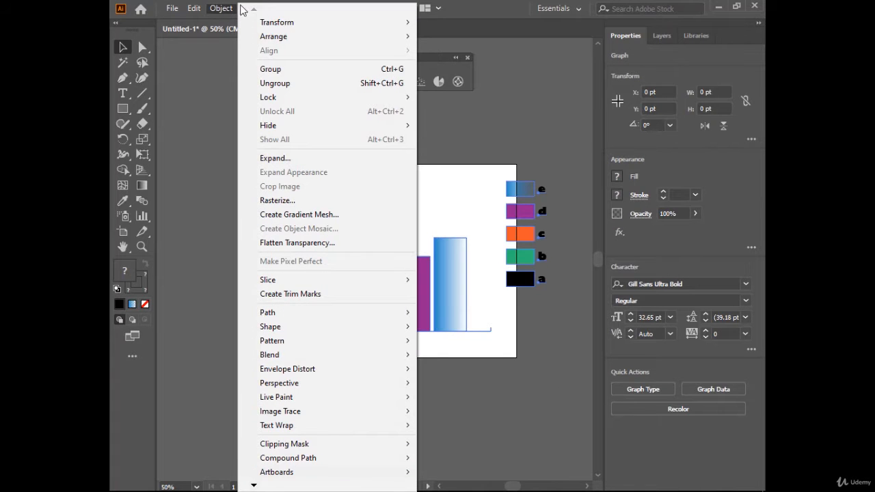
pyautogui.click(360, 83)
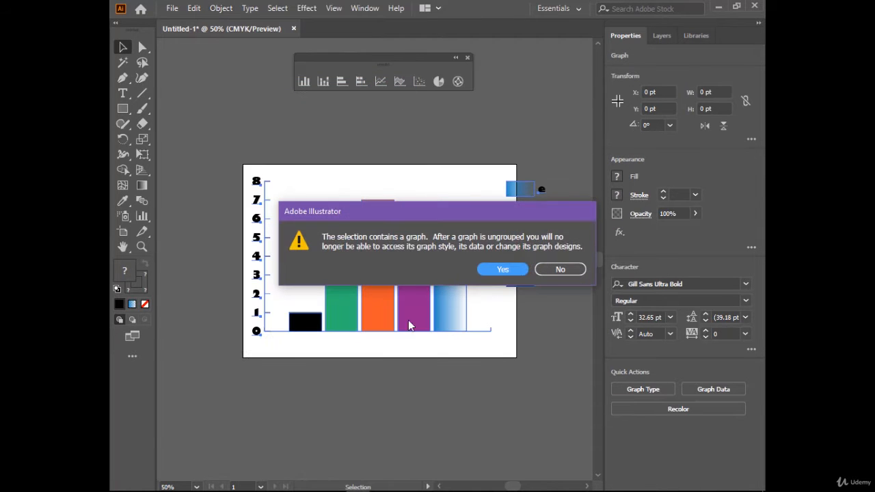
pyautogui.click(501, 271)
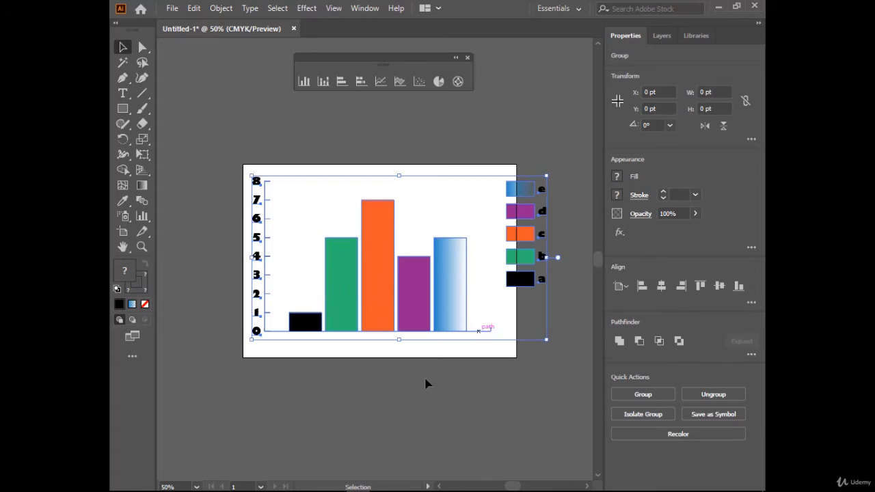
pyautogui.click(424, 387)
# Delete the legend swatches and labels beside the columns, including their leftover path segments
pyautogui.press('a')
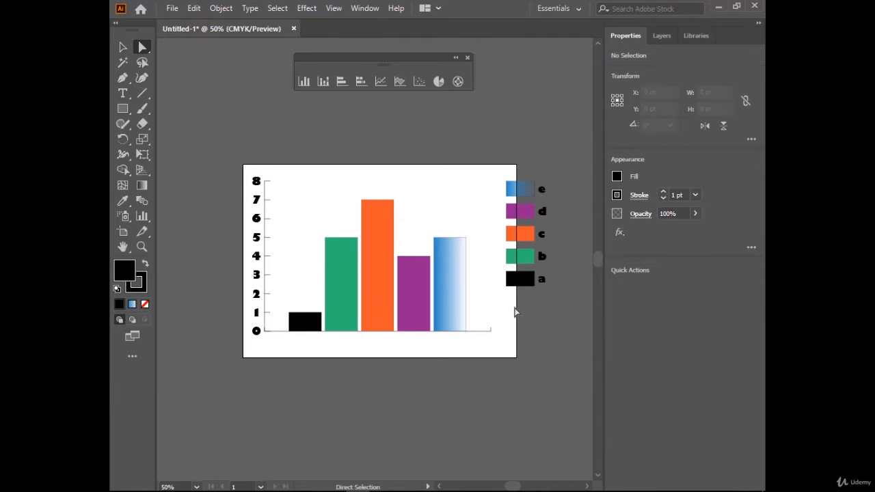
pyautogui.moveTo(553, 157); pyautogui.dragTo(556, 157)
pyautogui.press('Delete')
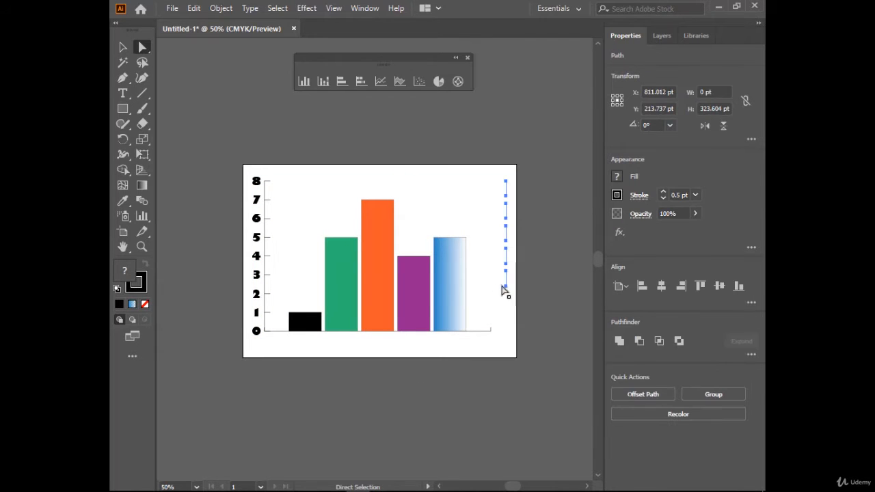
pyautogui.moveTo(497, 165); pyautogui.dragTo(514, 301)
pyautogui.press('Delete')
# Apply a previewed 3D Extrude & Bevel effect to all five columns with Off-Axis Front position and 50 pt depth
pyautogui.moveTo(491, 254); pyautogui.dragTo(306, 327)
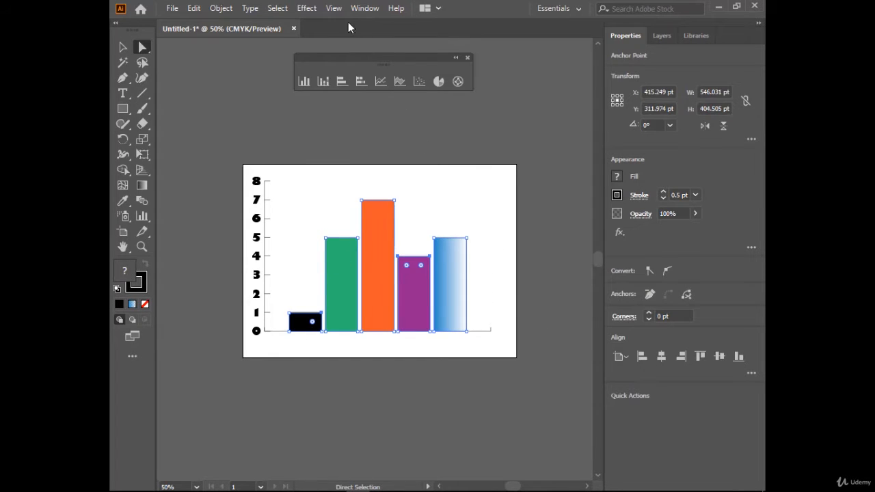
pyautogui.click(304, 9)
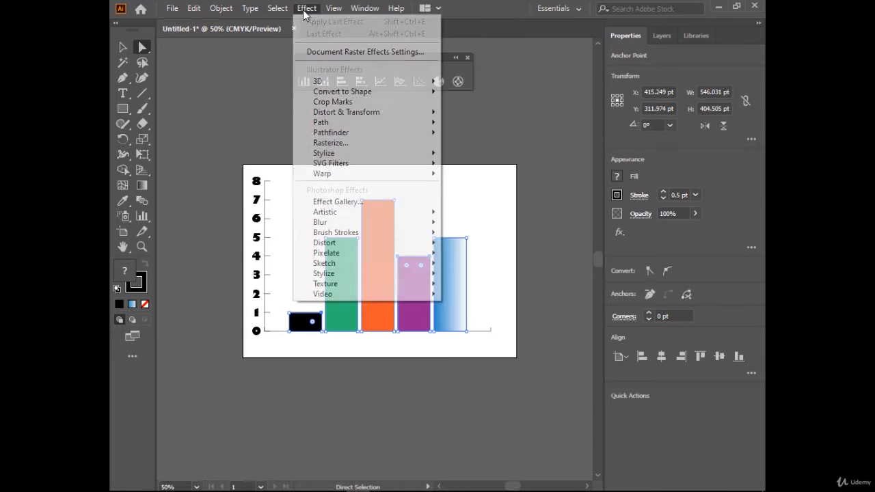
pyautogui.moveTo(340, 82)
pyautogui.click(487, 84)
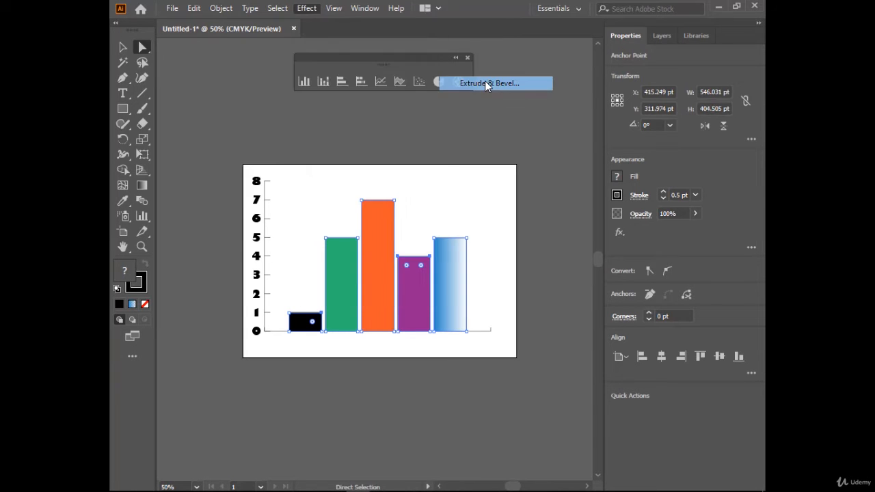
pyautogui.moveTo(612, 48); pyautogui.dragTo(576, 77)
pyautogui.click(491, 326)
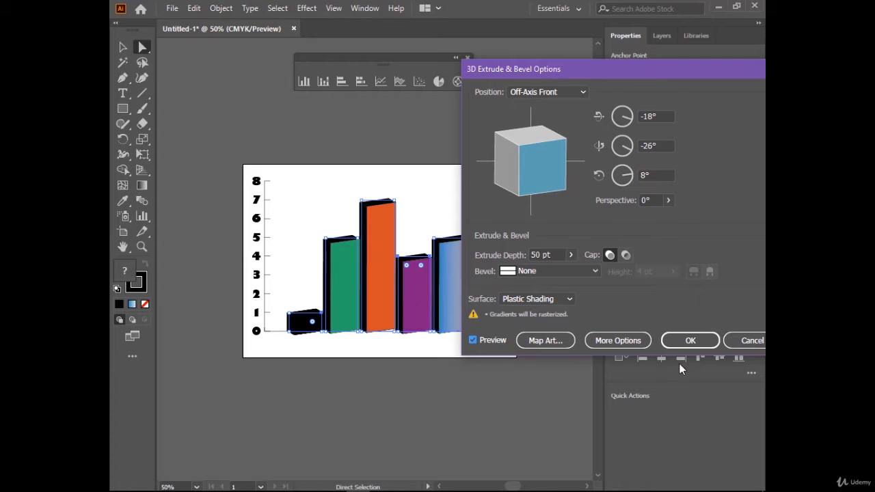
pyautogui.click(690, 345)
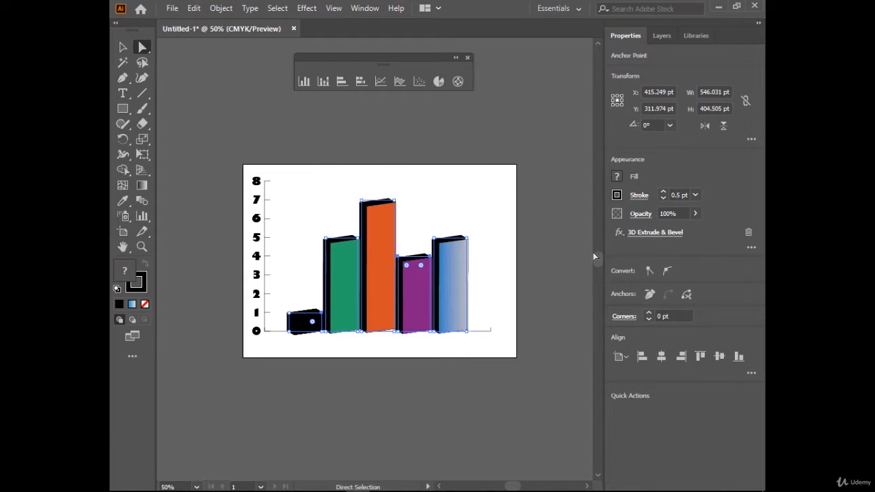
# Set the stroke of the extruded columns to None and deselect them
pyautogui.click(616, 195)
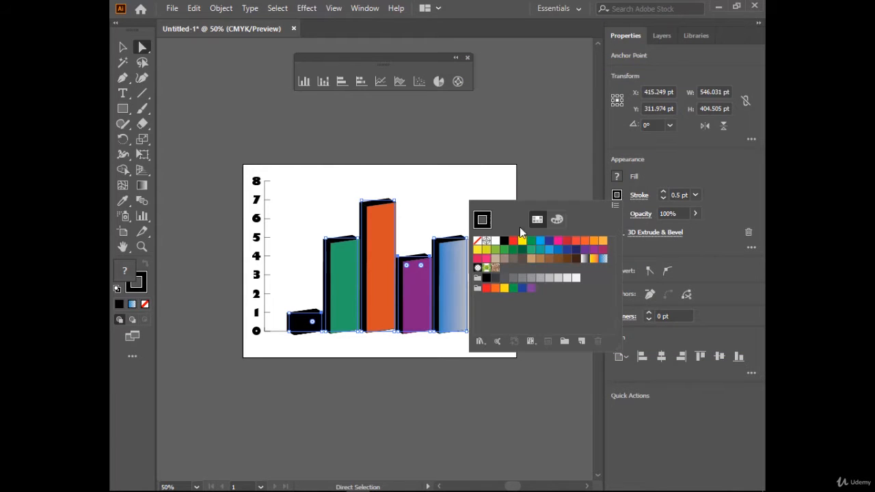
pyautogui.click(477, 242)
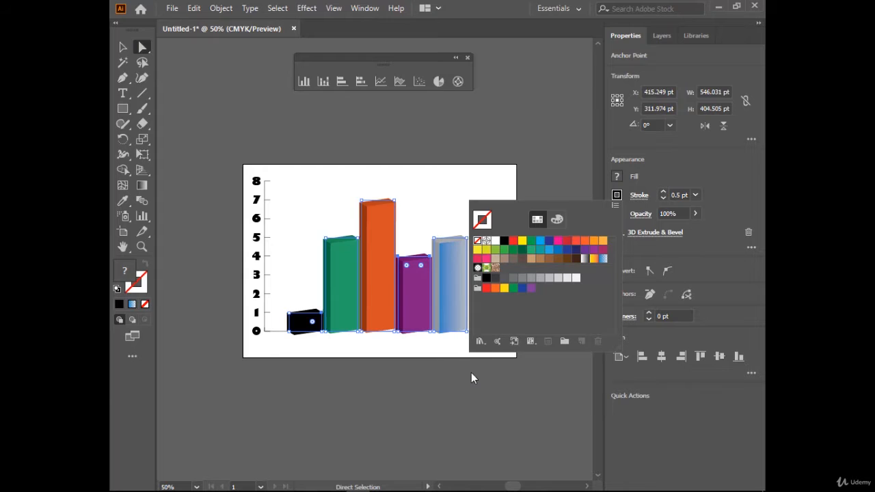
pyautogui.click(124, 47)
pyautogui.click(420, 412)
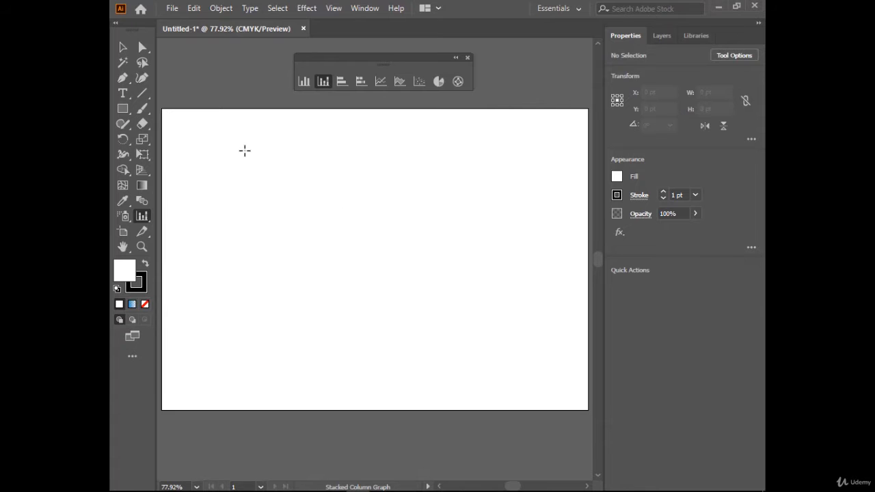
# Draw a stacked column graph across most of the empty artboard and move its data window clear of the columns
pyautogui.moveTo(216, 141); pyautogui.dragTo(546, 365)
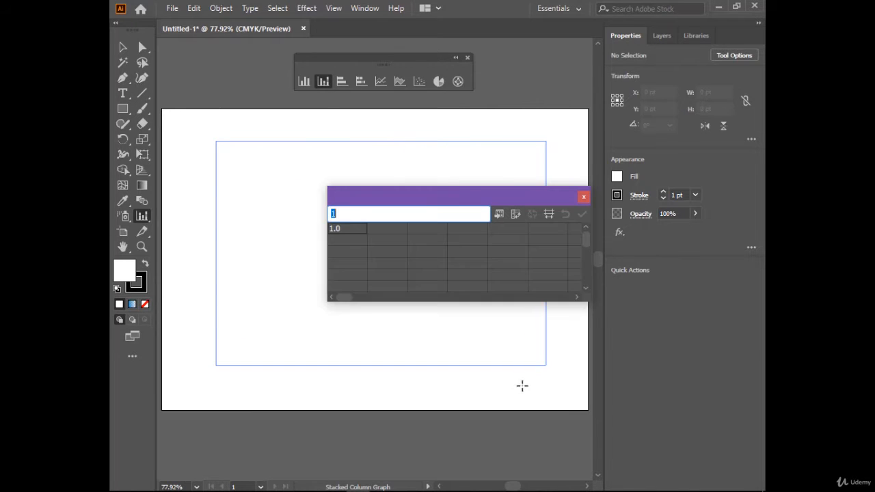
pyautogui.moveTo(509, 200); pyautogui.dragTo(454, 207)
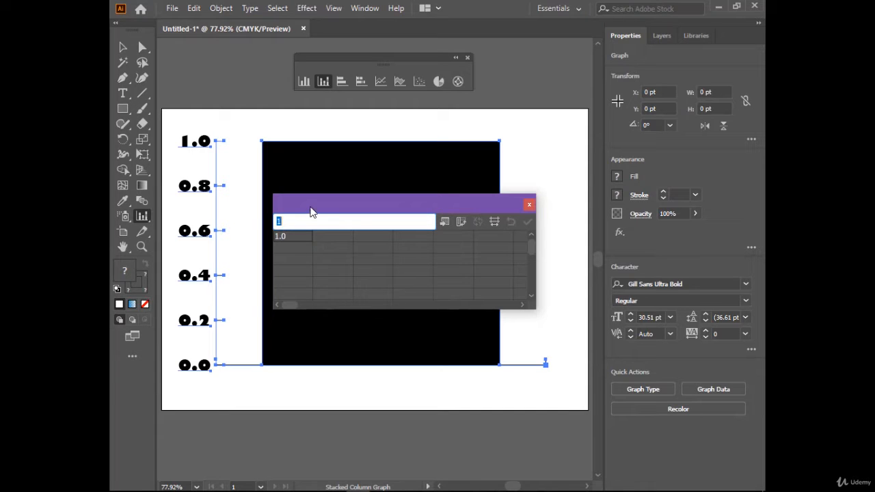
pyautogui.moveTo(309, 212); pyautogui.dragTo(328, 170)
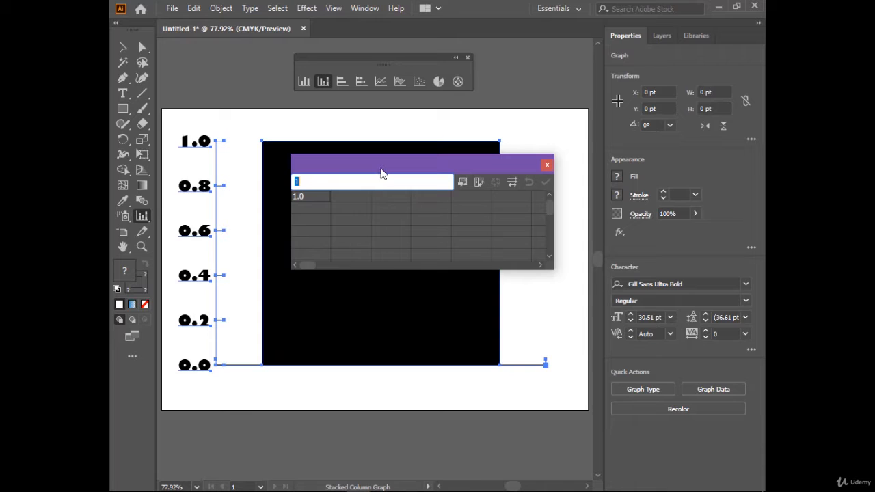
# Enter the year 2015 in quotation marks as the row label in the first cell of the graph data
pyautogui.write('2015')
pyautogui.moveTo(386, 164); pyautogui.dragTo(418, 153)
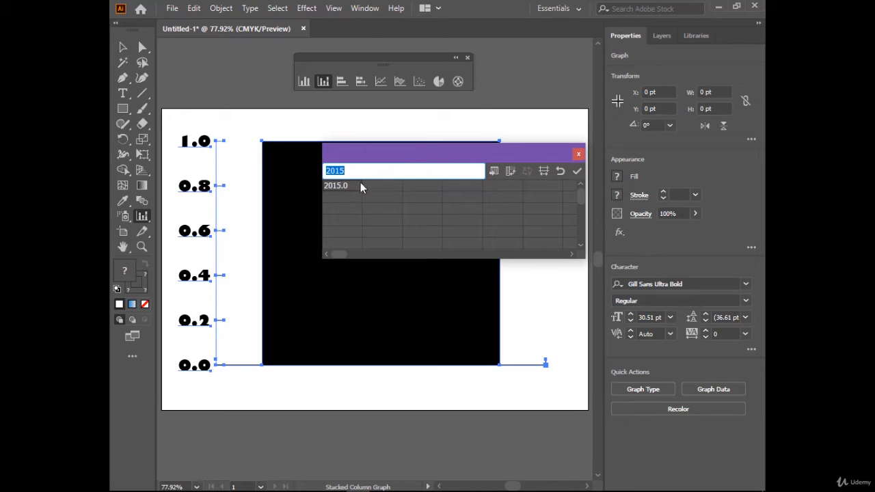
pyautogui.click(401, 173)
pyautogui.write('"')
pyautogui.click(326, 171)
pyautogui.write('"2015"')
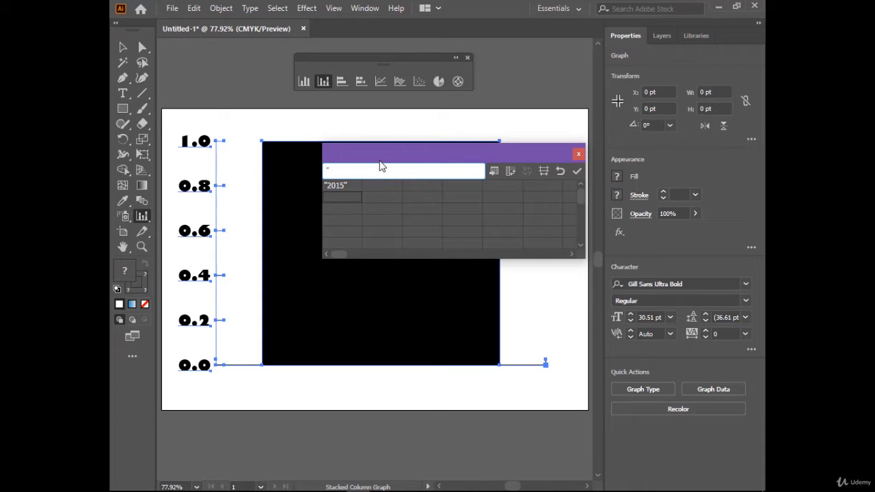
# Add the quoted year labels "2016", "2017" and "2018" in the cells below "2015"
pyautogui.write('16"')
pyautogui.press('Return')
pyautogui.write('"2017"')
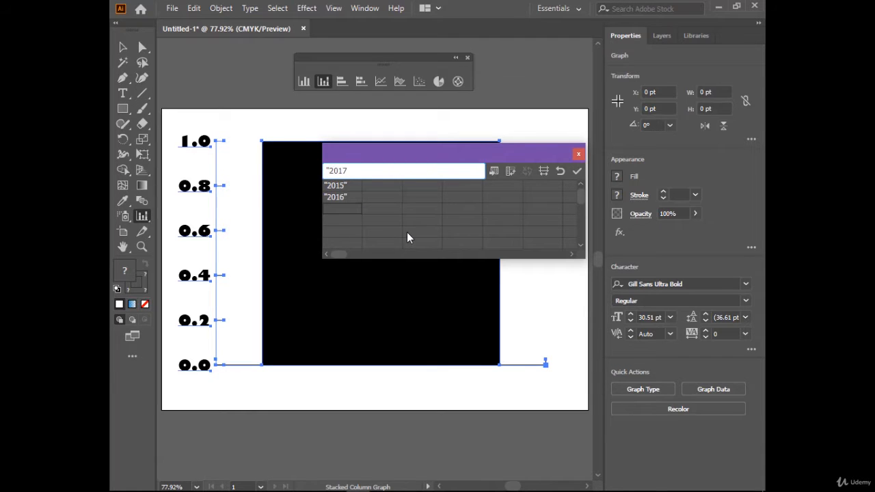
pyautogui.press('Return')
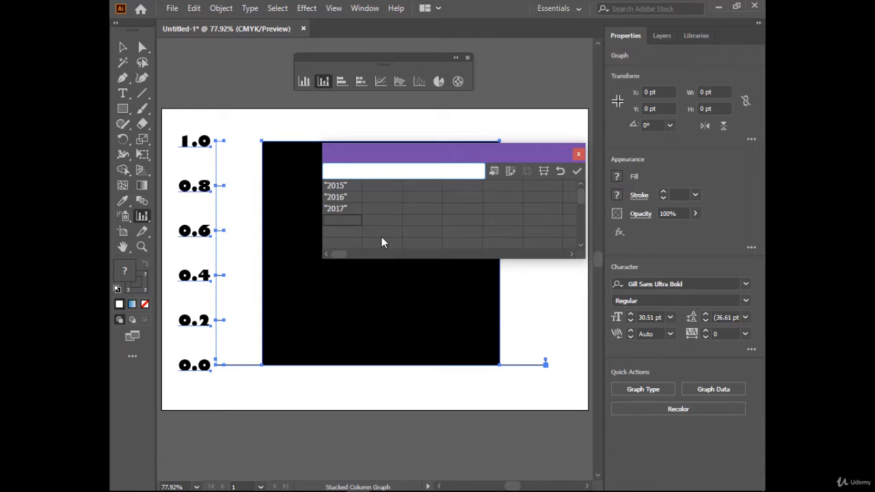
pyautogui.write('"2018"')
# Enter 2000, 5000, 4000 and 1000 in the column next to the year labels, for 2015 through 2018
pyautogui.click(390, 187)
pyautogui.write('2000')
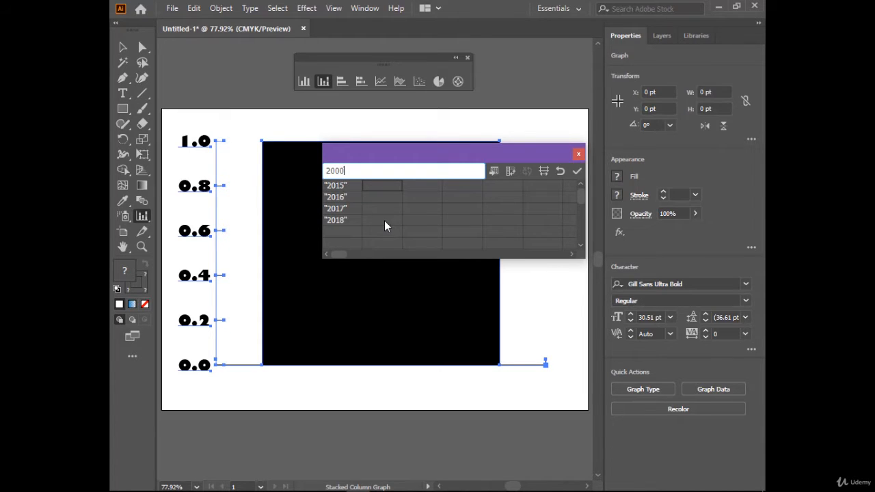
pyautogui.click(372, 195)
pyautogui.write('5000')
pyautogui.click(383, 210)
pyautogui.write('40')
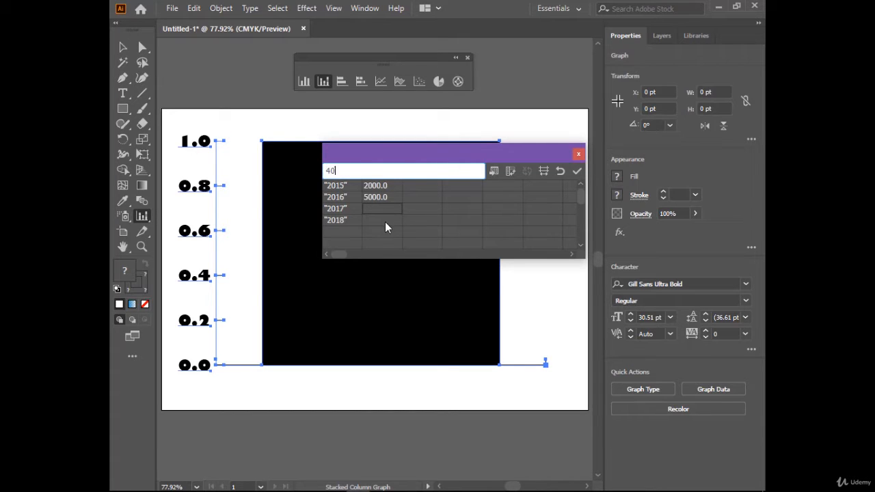
pyautogui.write('00')
pyautogui.click(382, 223)
pyautogui.write('1000')
# Enter 8000, 4000, 2000 and 7000 as the second set of values for 2015 through 2018
pyautogui.click(426, 190)
pyautogui.write('8000')
pyautogui.click(422, 196)
pyautogui.write('4000')
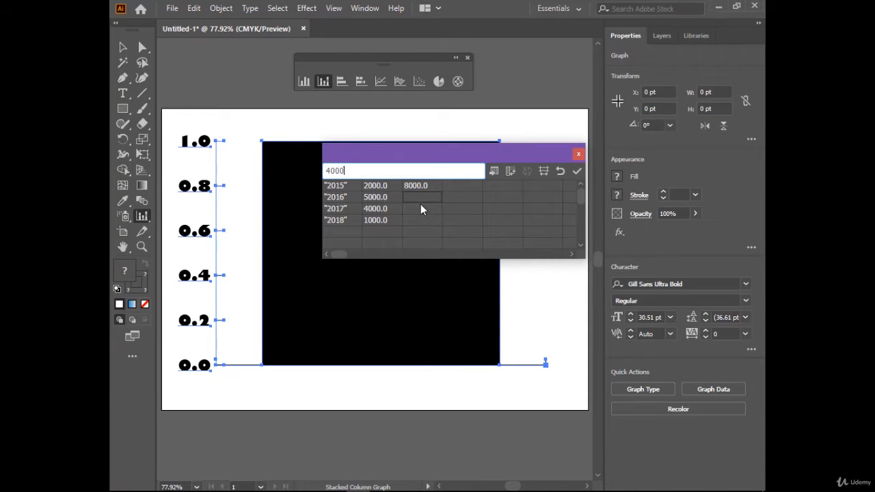
pyautogui.click(421, 205)
pyautogui.write('2000')
pyautogui.click(422, 219)
pyautogui.write('7000')
# Enter 9000, 1000, 5000 and 3000 as the third set of values, apply and close the data, and deselect the graph
pyautogui.click(457, 186)
pyautogui.write('9000')
pyautogui.click(466, 198)
pyautogui.write('1000')
pyautogui.click(464, 209)
pyautogui.write('5000')
pyautogui.click(464, 220)
pyautogui.write('3000')
pyautogui.click(577, 173)
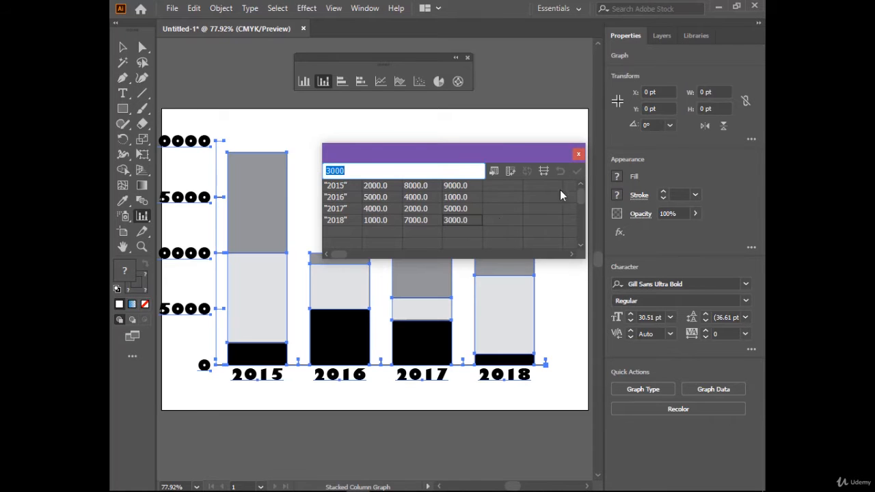
pyautogui.click(579, 154)
pyautogui.click(123, 46)
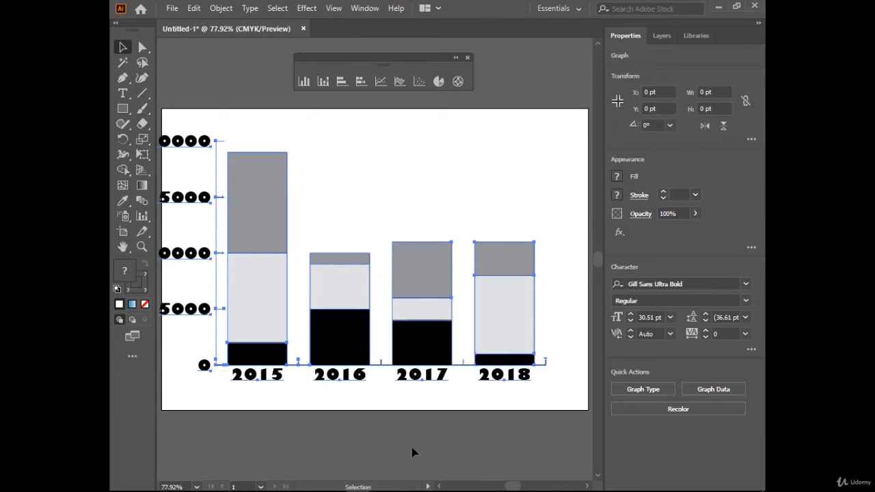
pyautogui.click(345, 408)
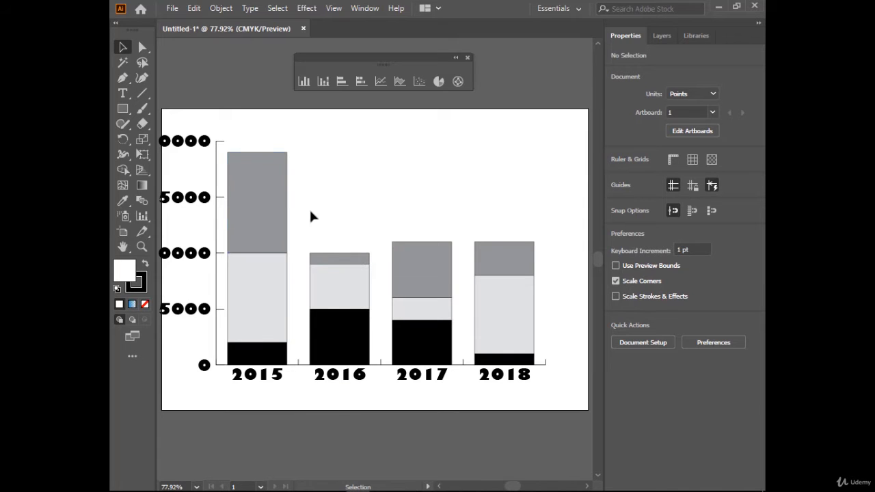
# Fill the top segment of the 2015 column pink and copy that fill to the 2016 column's top segment
pyautogui.click(142, 47)
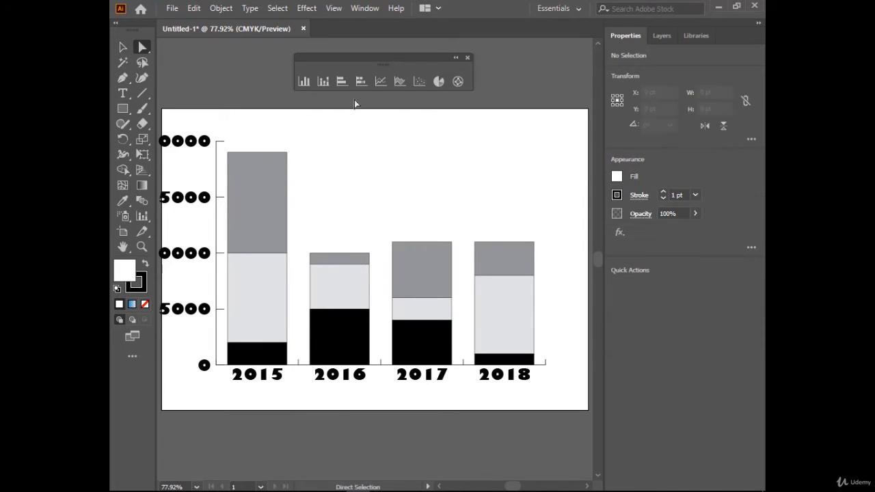
pyautogui.click(256, 202)
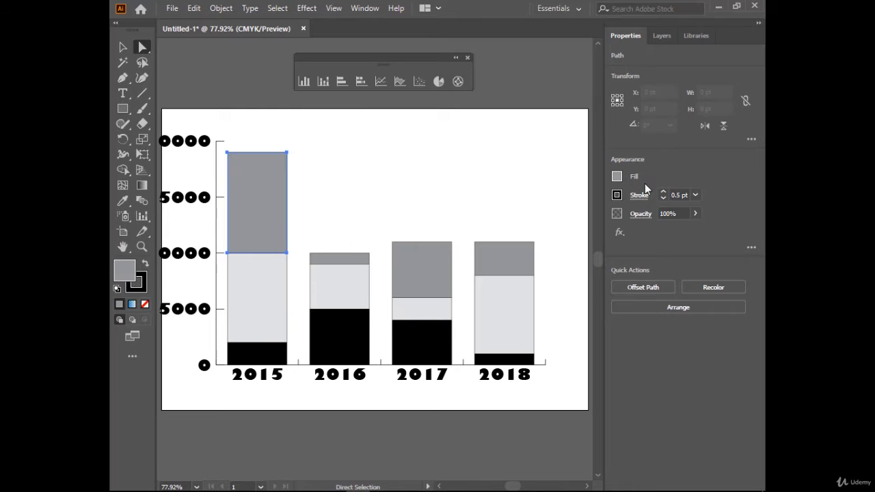
pyautogui.click(622, 179)
pyautogui.click(562, 223)
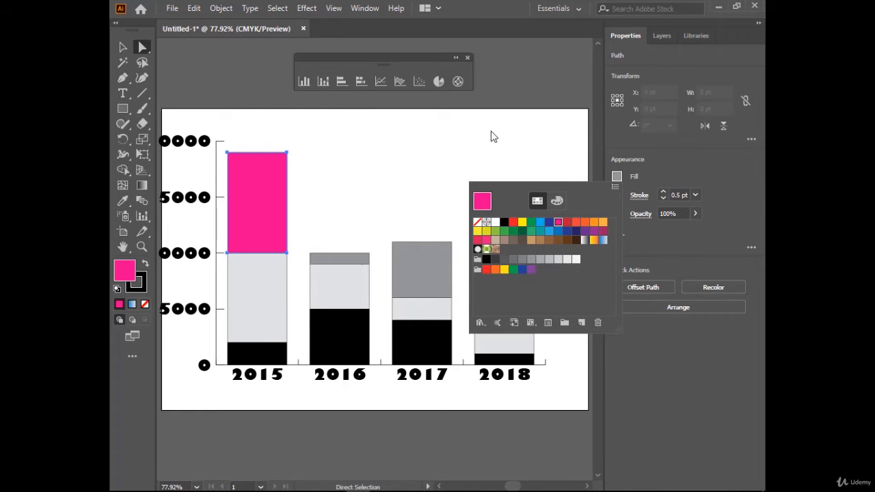
pyautogui.click(362, 260)
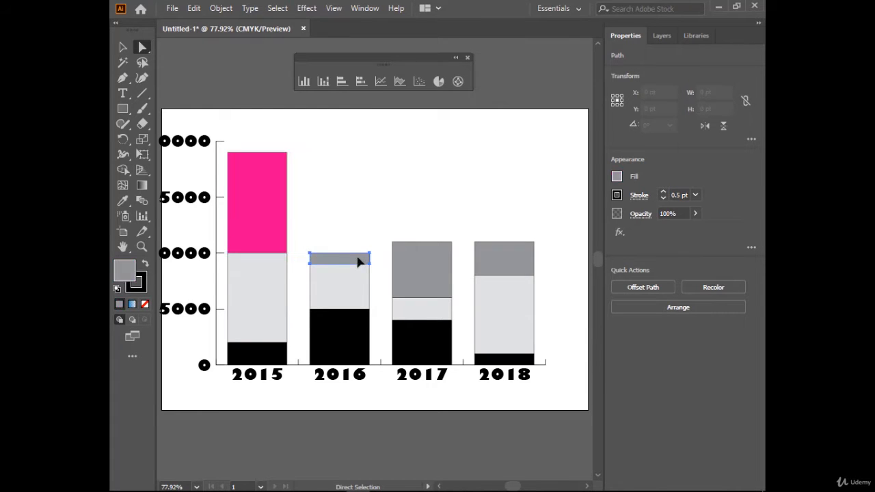
pyautogui.click(123, 200)
pyautogui.click(253, 209)
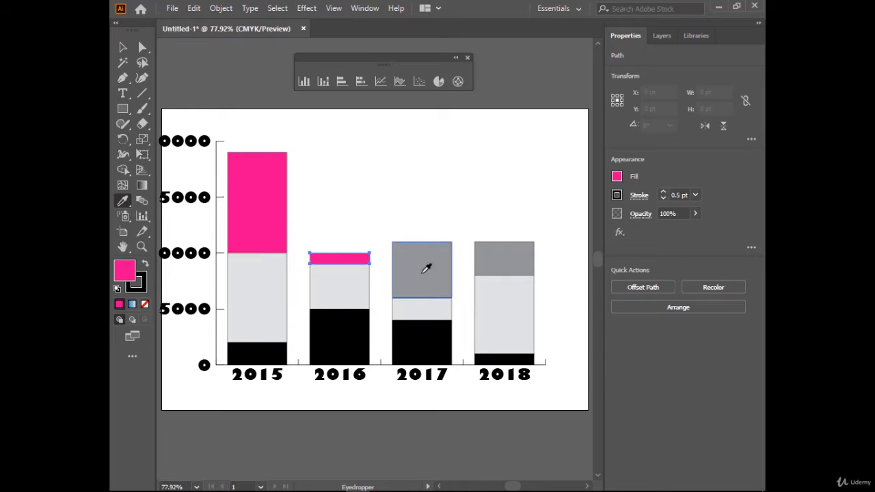
pyautogui.click(122, 47)
pyautogui.click(422, 253)
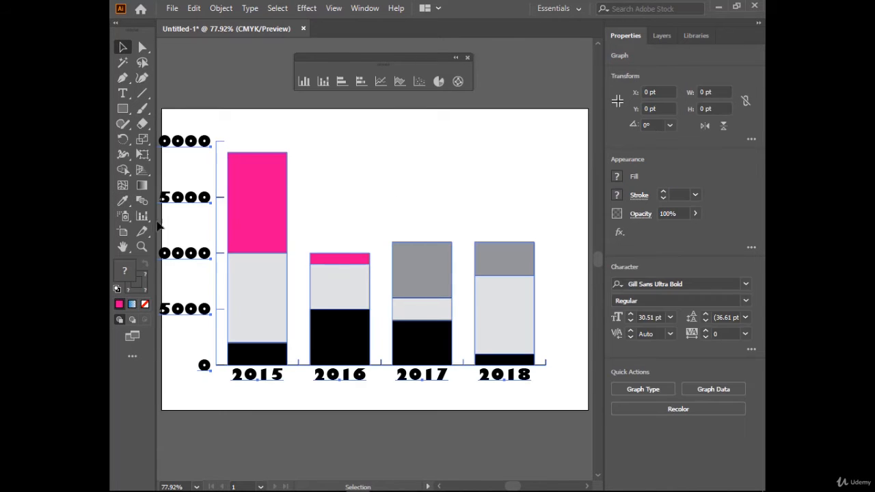
pyautogui.click(123, 200)
pyautogui.click(267, 203)
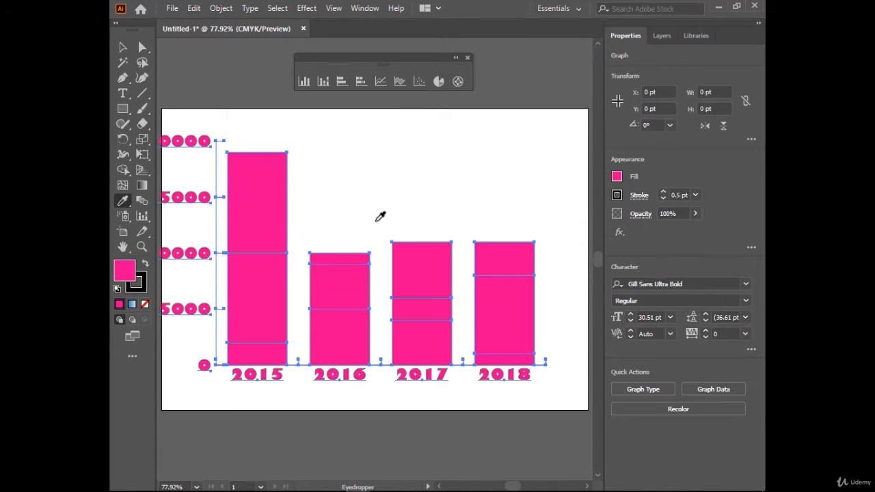
pyautogui.hotkey('ctrl', 'z')
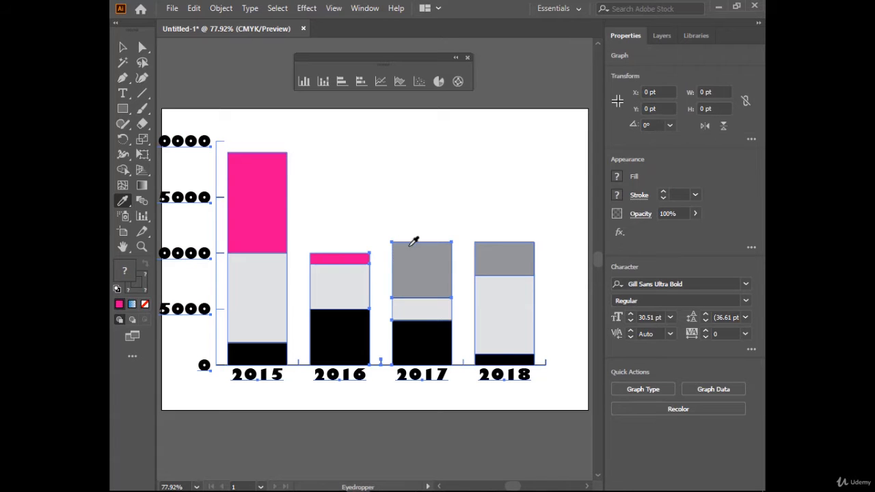
# Copy the pink fill to the top segments of the 2017 and 2018 columns, then deselect everything
pyautogui.click(142, 47)
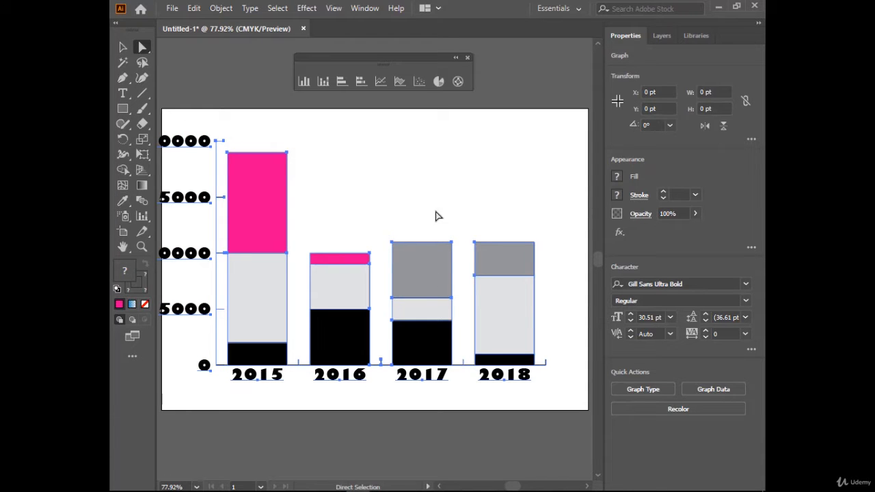
pyautogui.click(435, 265)
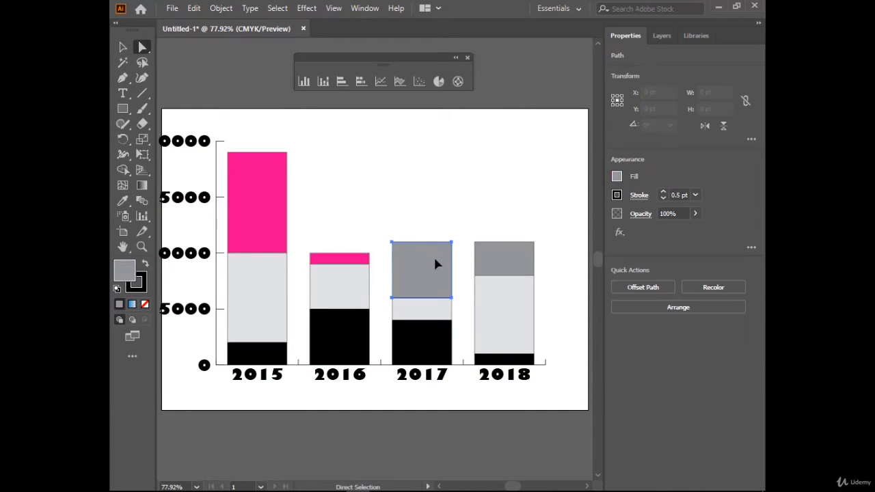
pyautogui.click(123, 200)
pyautogui.click(277, 211)
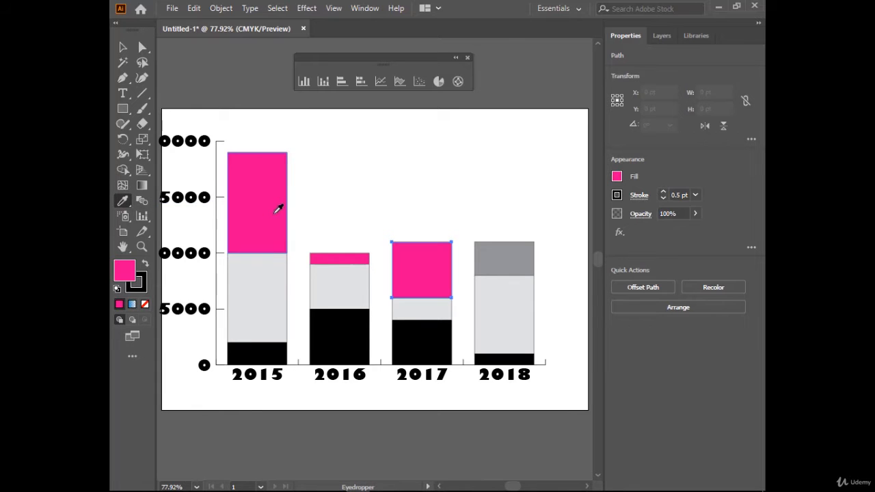
pyautogui.keyDown('alt'); pyautogui.click(500, 251); pyautogui.keyUp('alt')
pyautogui.press('v')
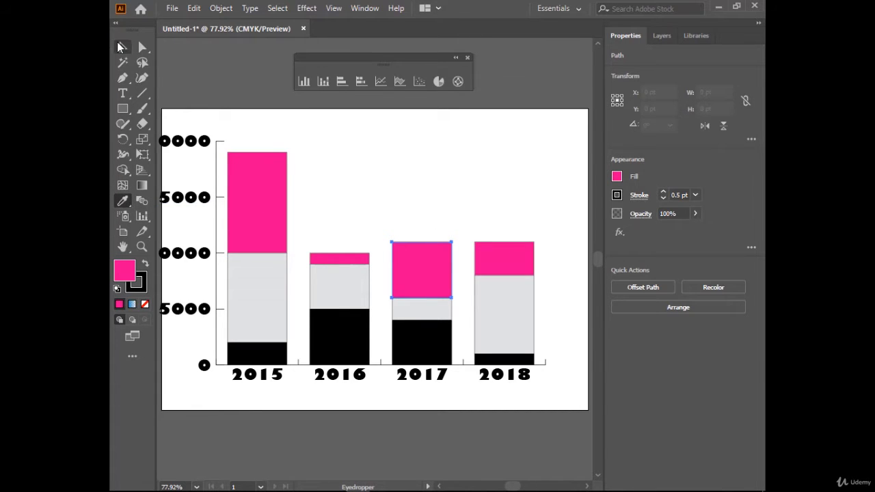
pyautogui.click(487, 184)
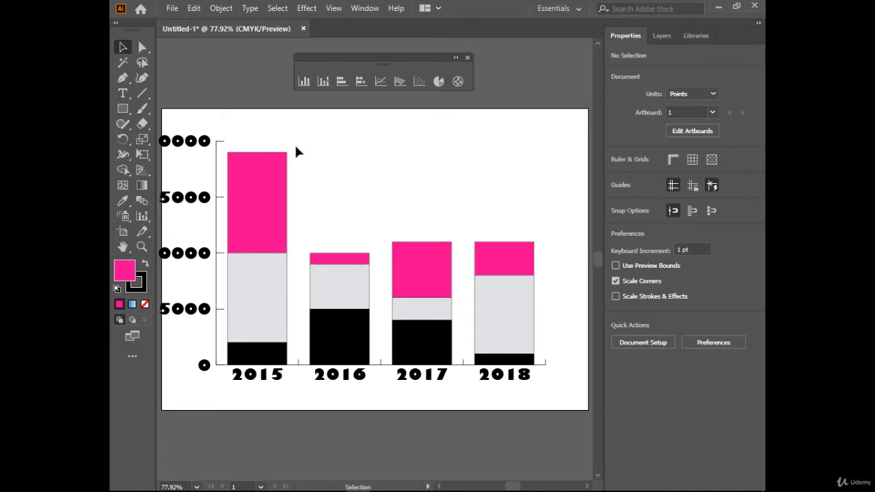
# Select the whole stacked column graph and ungroup it, accepting the loss of its graph data
pyautogui.moveTo(205, 120); pyautogui.dragTo(550, 371)
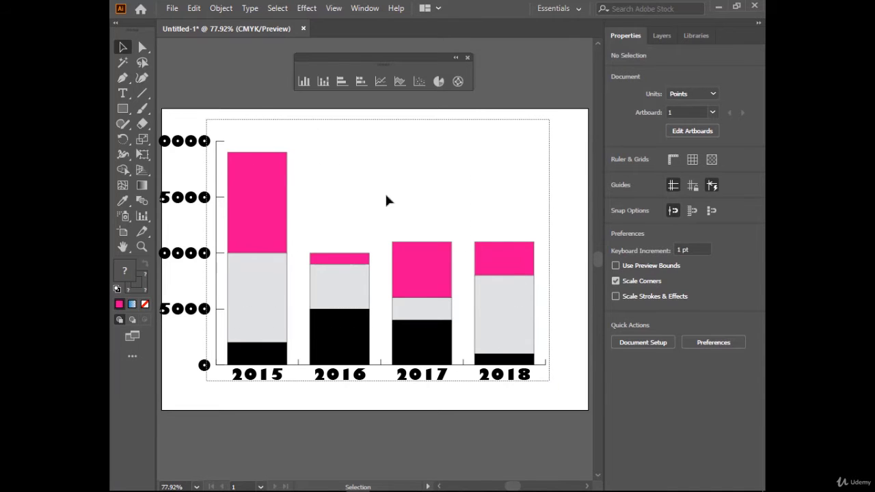
pyautogui.click(209, 11)
pyautogui.click(357, 82)
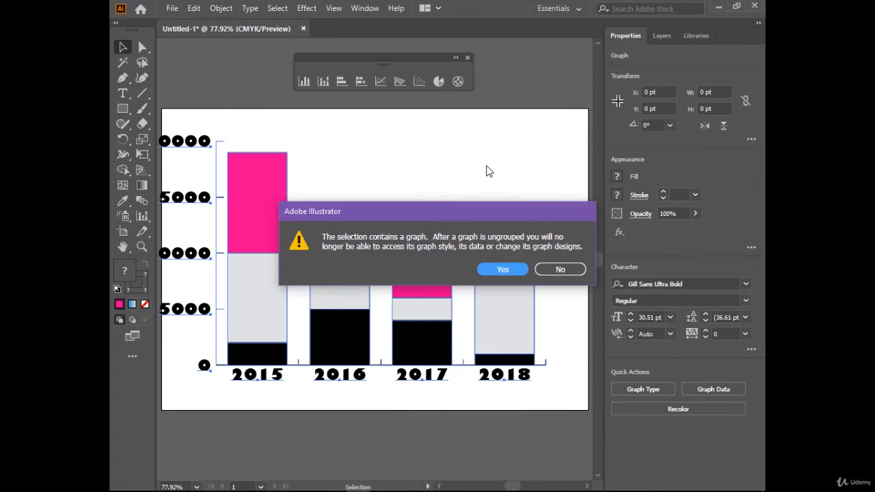
pyautogui.click(509, 269)
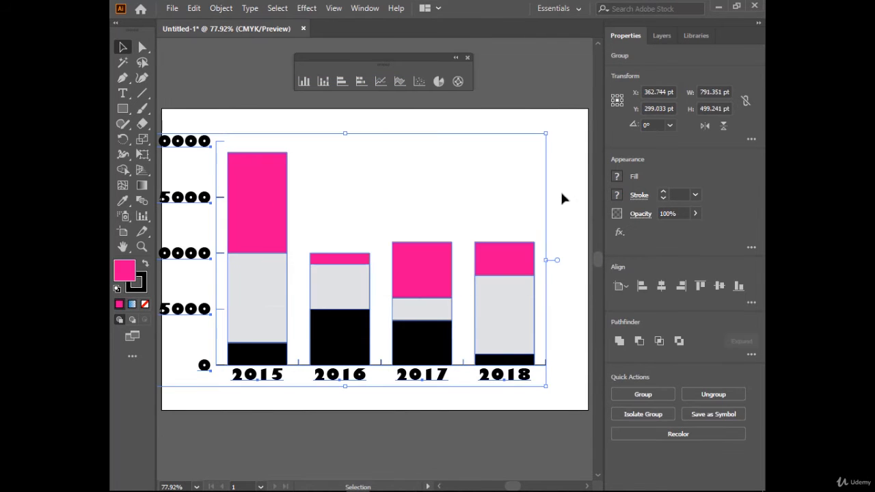
# Apply a 3D Extrude & Bevel effect to the four columns only, with Off-Axis Front position and 50 pt depth
pyautogui.moveTo(562, 223); pyautogui.dragTo(255, 367)
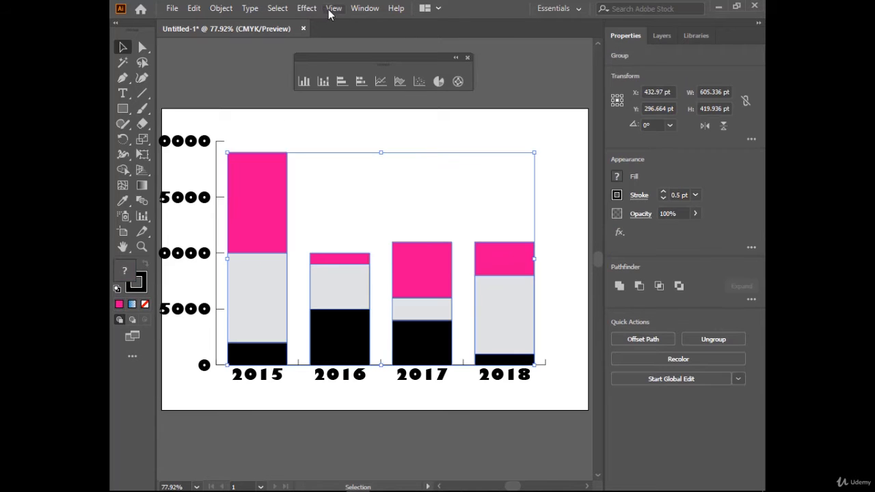
pyautogui.click(307, 8)
pyautogui.moveTo(419, 82)
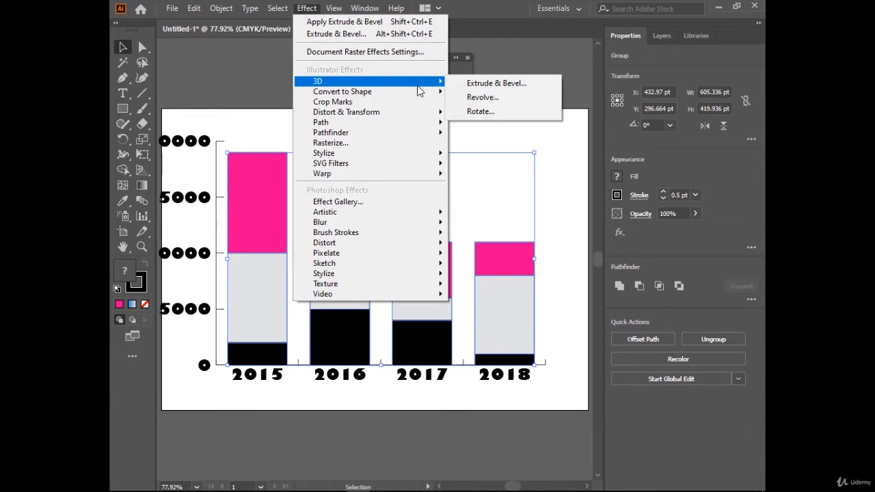
pyautogui.click(485, 83)
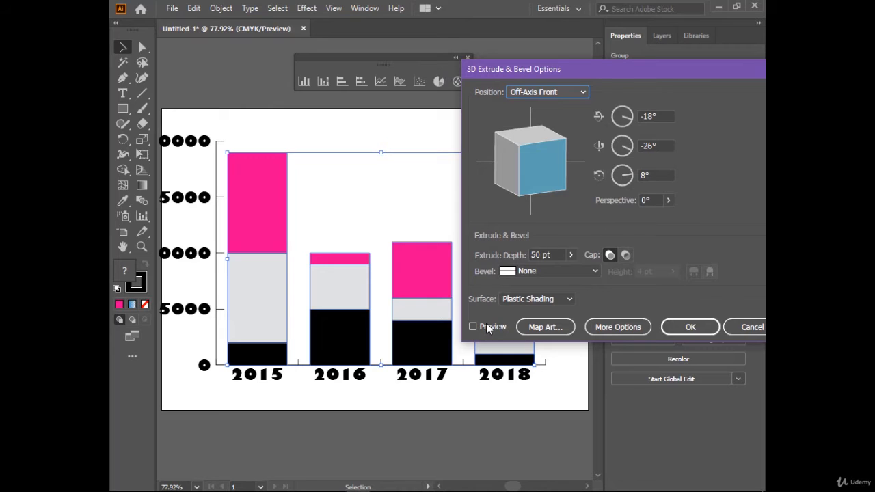
pyautogui.click(473, 327)
pyautogui.click(691, 340)
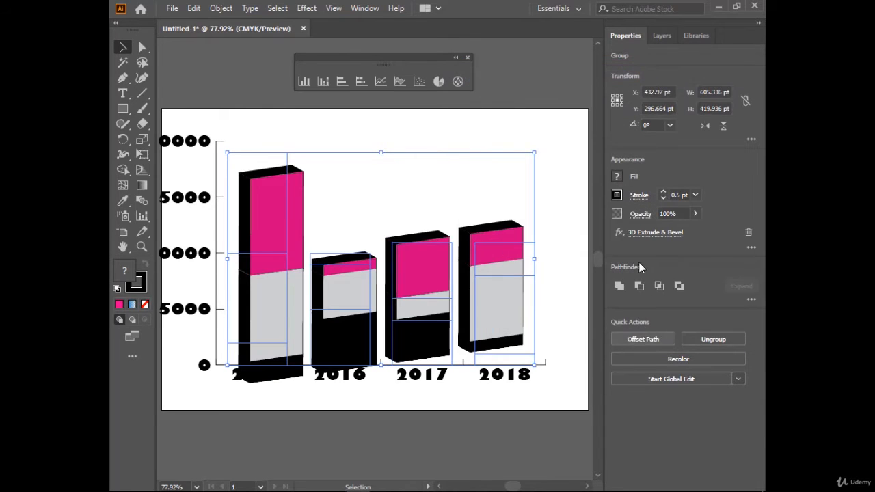
# Remove the stroke from the extruded columns and deselect them
pyautogui.click(616, 194)
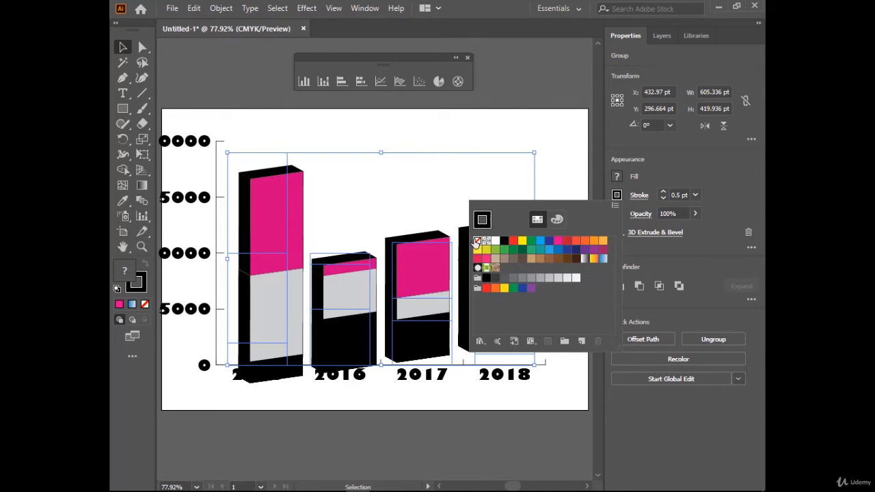
pyautogui.click(477, 240)
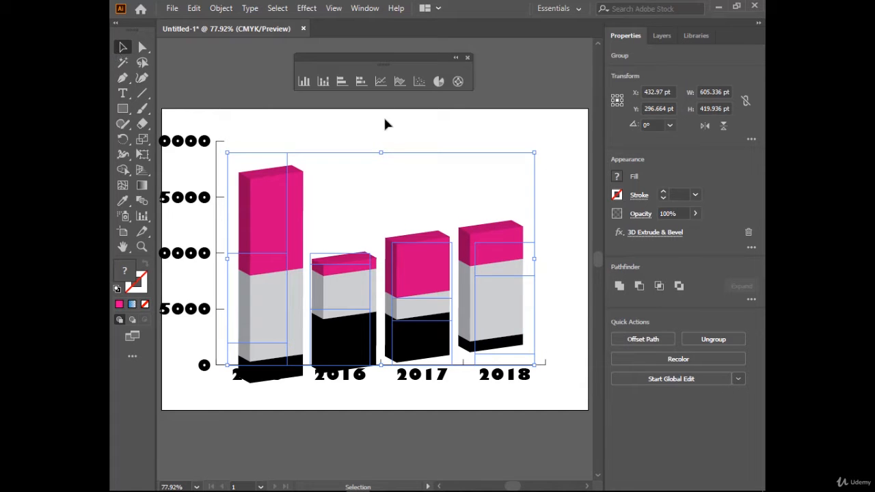
pyautogui.click(525, 186)
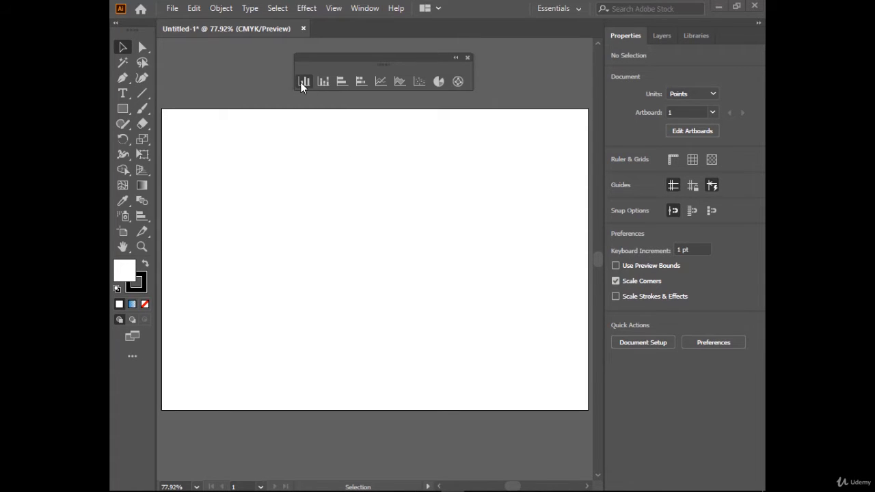
# Draw a bar graph on the empty artboard and enter 2, 5, 6 and 4 after the 1 in the first data row
pyautogui.click(341, 81)
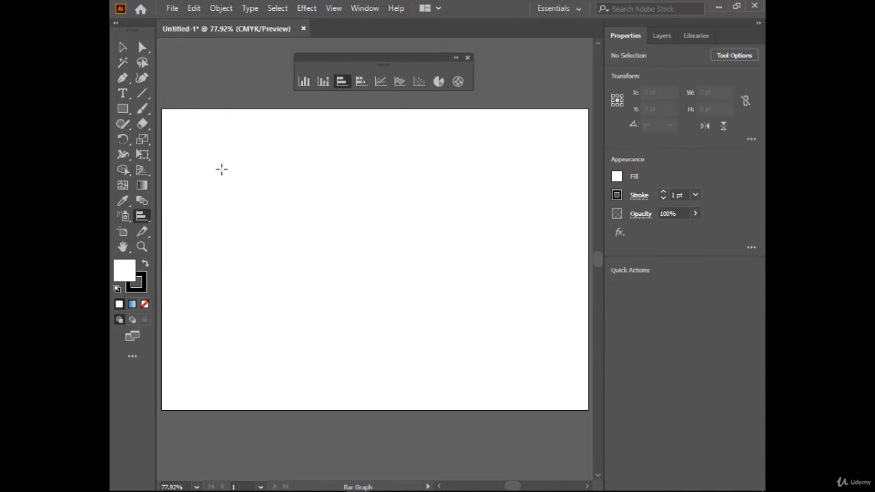
pyautogui.moveTo(252, 149); pyautogui.dragTo(540, 344)
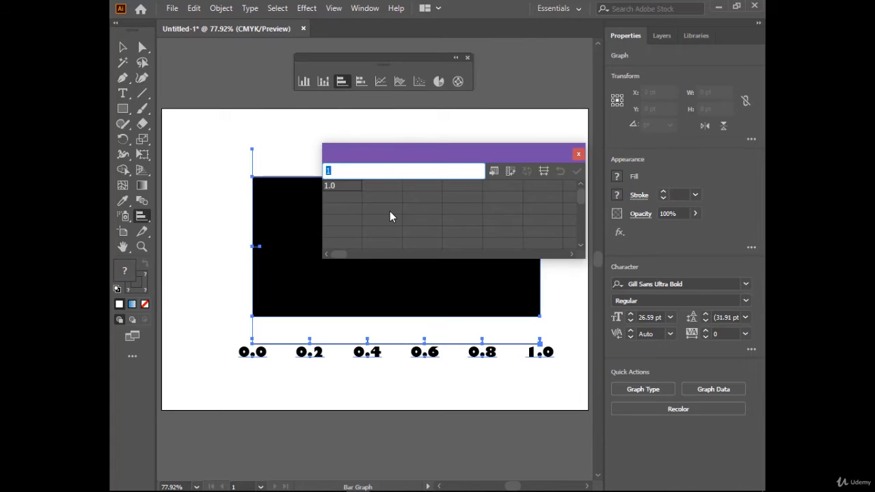
pyautogui.click(379, 189)
pyautogui.write('2')
pyautogui.click(420, 192)
pyautogui.write('5')
pyautogui.click(465, 189)
pyautogui.write('6')
pyautogui.click(498, 189)
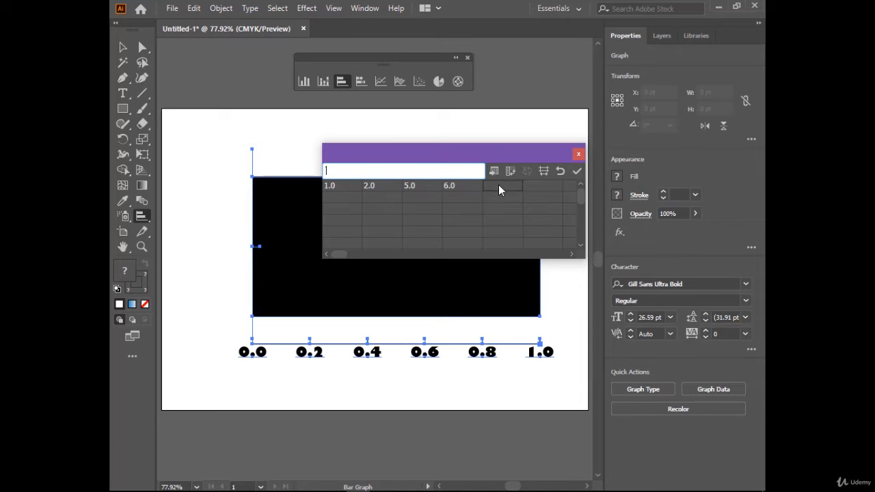
pyautogui.write('4')
# Apply the bar graph's data, close the data window and deselect the graph
pyautogui.click(576, 171)
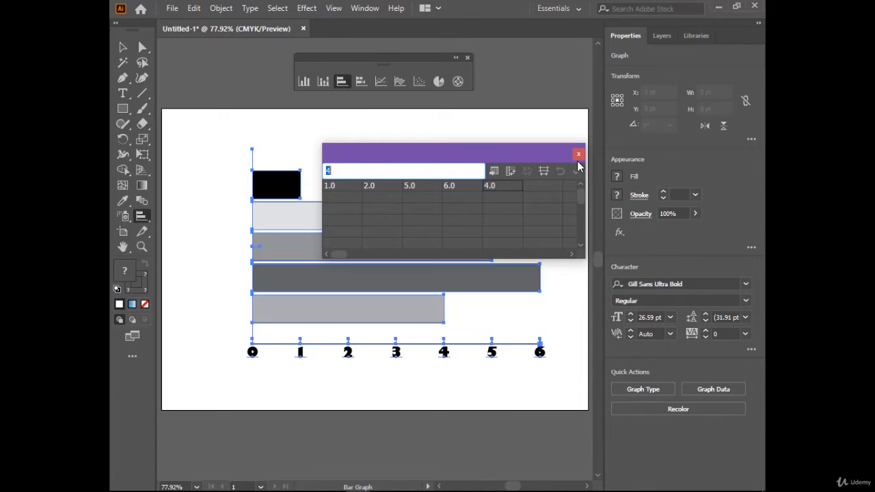
pyautogui.click(579, 155)
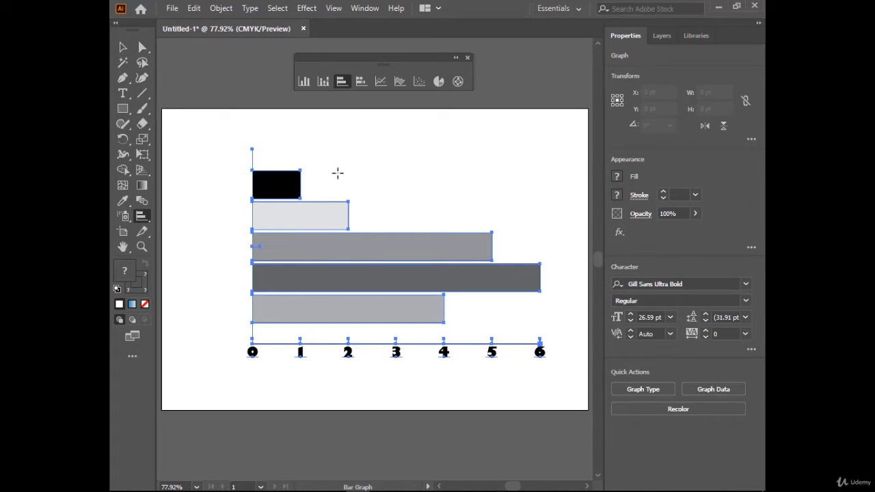
pyautogui.press('v')
pyautogui.click(202, 156)
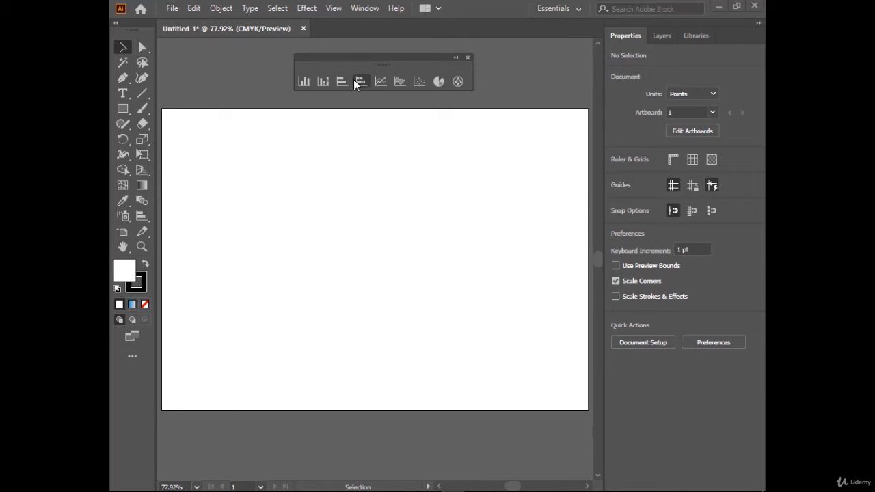
# Draw a stacked bar graph on the empty artboard and enter the quoted label "2015" in its first data cell
pyautogui.click(353, 79)
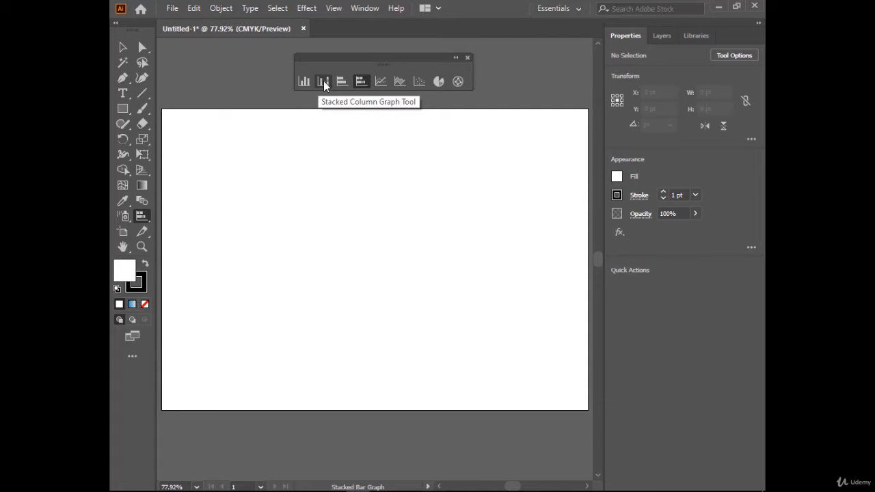
pyautogui.moveTo(222, 125); pyautogui.dragTo(514, 348)
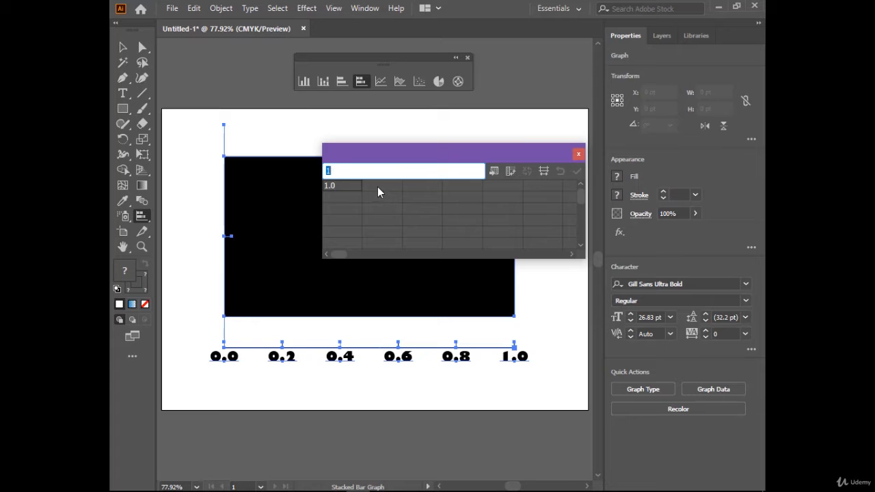
pyautogui.write('2015"')
pyautogui.click(328, 171)
pyautogui.write('"')
pyautogui.click(354, 187)
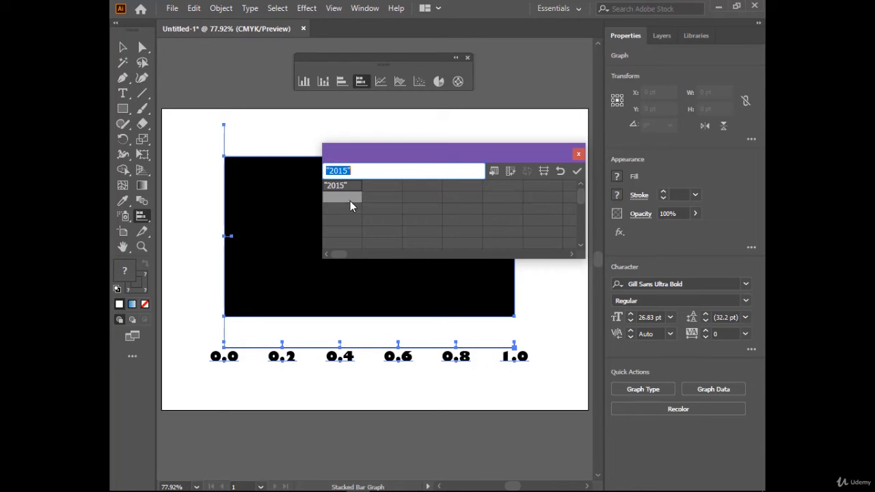
# Copy the quoted "2015" label into the three cells below it
pyautogui.click(392, 206)
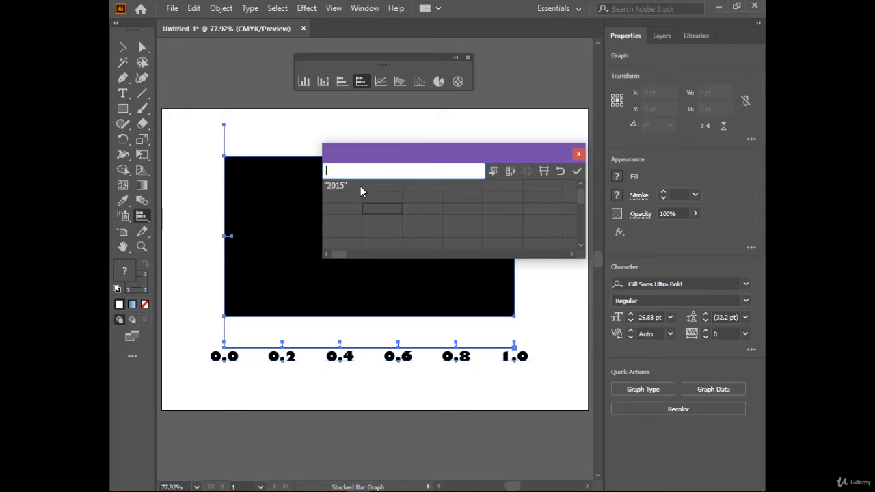
pyautogui.click(360, 188)
pyautogui.hotkey('ctrl', 'c')
pyautogui.moveTo(361, 193); pyautogui.dragTo(359, 233)
pyautogui.click(383, 219)
pyautogui.click(347, 186)
pyautogui.click(346, 199)
pyautogui.hotkey('ctrl', 'v')
pyautogui.click(346, 207)
pyautogui.hotkey('ctrl', 'v')
pyautogui.click(347, 219)
pyautogui.hotkey('ctrl', 'v')
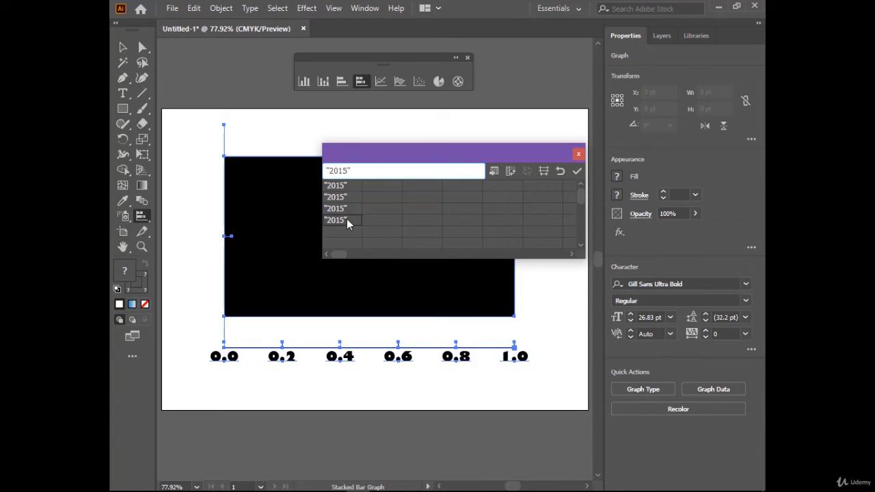
# Enter 40, 50, 10 and 70 in the column next to the four labels
pyautogui.click(383, 187)
pyautogui.write('40')
pyautogui.click(379, 200)
pyautogui.write('50')
pyautogui.click(383, 209)
pyautogui.write('10')
pyautogui.click(393, 218)
pyautogui.write('70')
pyautogui.click(410, 197)
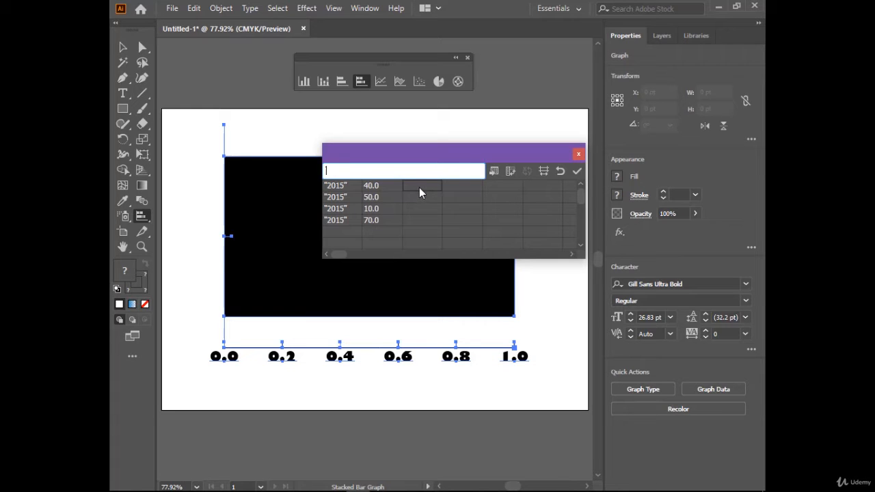
# Enter 60, 70, 80 and 90 in the third data column, apply the data and close the data window
pyautogui.write('60')
pyautogui.click(422, 197)
pyautogui.write('70')
pyautogui.click(421, 208)
pyautogui.write('80')
pyautogui.click(417, 217)
pyautogui.write('90')
pyautogui.click(574, 171)
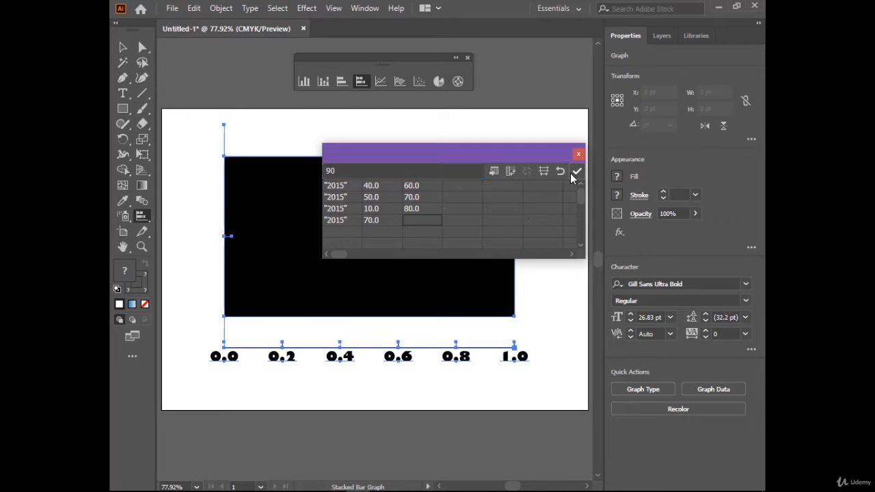
pyautogui.click(578, 154)
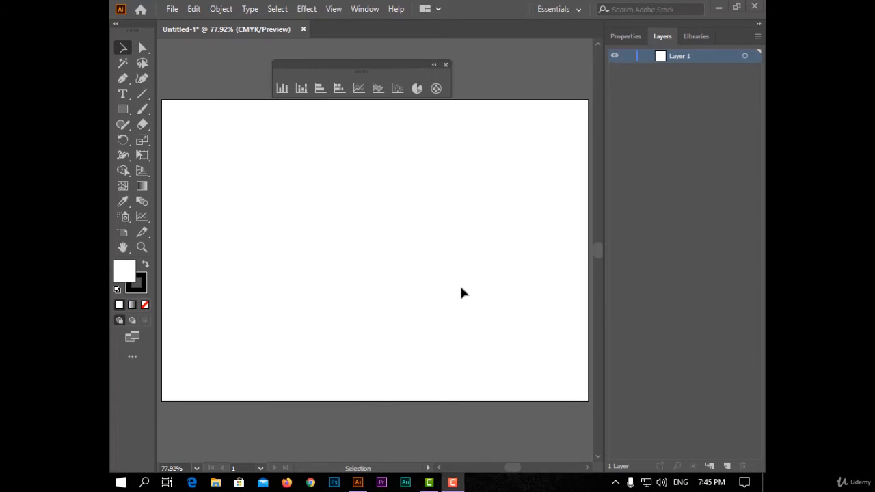
# Draw a line graph across most of the empty artboard and enter the quoted labels "may", "june" and "july" in its first data column
pyautogui.click(359, 88)
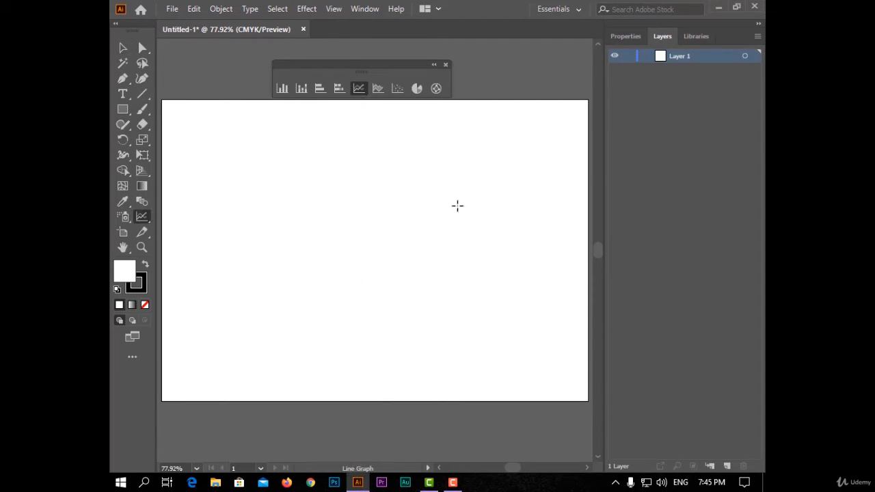
pyautogui.moveTo(219, 131); pyautogui.dragTo(532, 340)
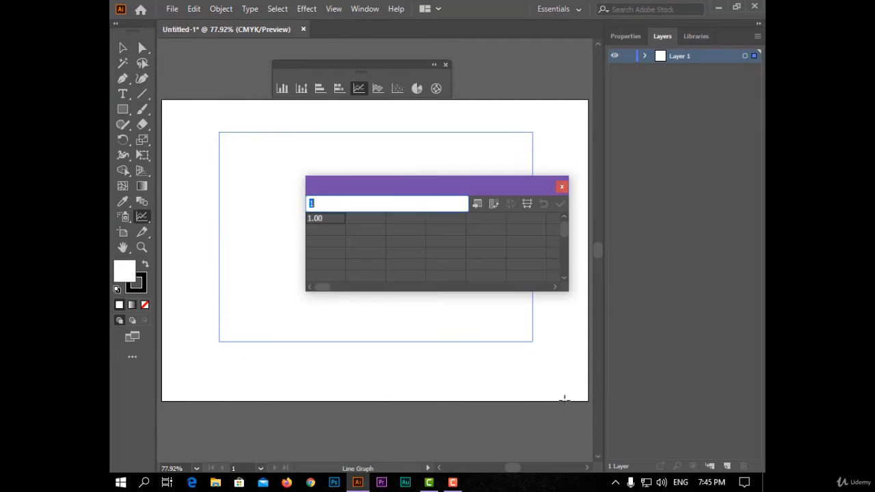
pyautogui.moveTo(396, 190); pyautogui.dragTo(387, 176)
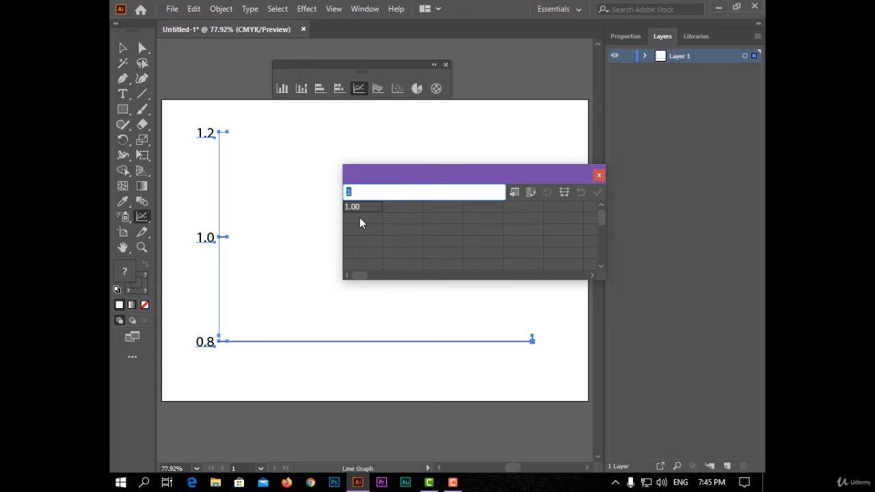
pyautogui.write('1ay')
pyautogui.press('Return')
# Enter 20, 50 and 30 in the column next to the month labels
pyautogui.click(395, 207)
pyautogui.write('20')
pyautogui.press('Return')
pyautogui.click(415, 218)
pyautogui.write('50')
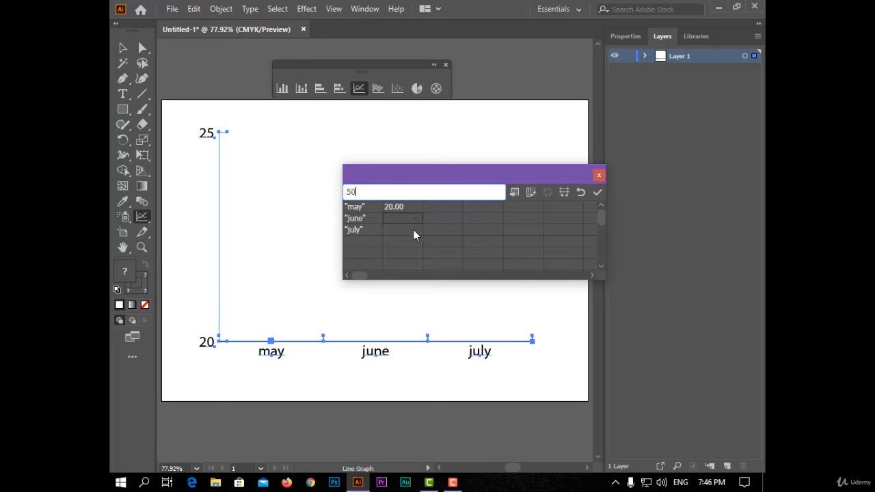
pyautogui.click(413, 229)
pyautogui.write('30')
pyautogui.press('Return')
# Enter 70, 35 and 60 in the third column of the line graph's data
pyautogui.click(448, 209)
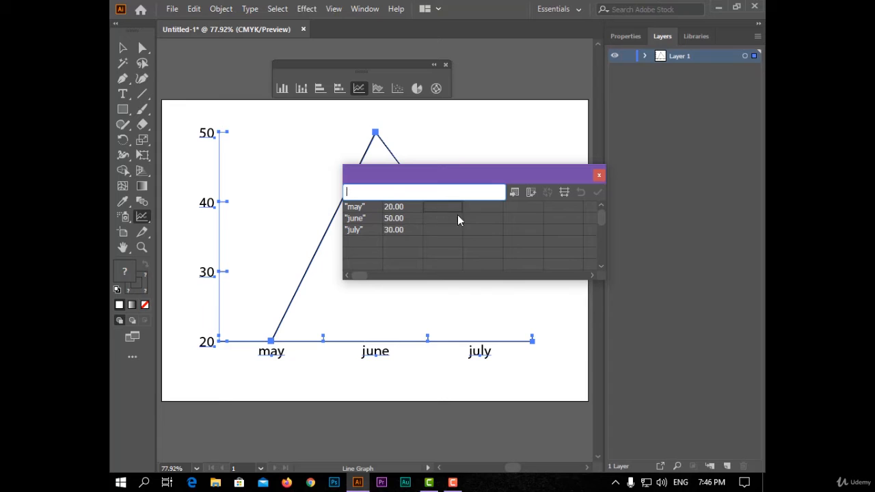
pyautogui.write('70')
pyautogui.click(448, 217)
pyautogui.write('35')
pyautogui.click(452, 233)
pyautogui.write('60')
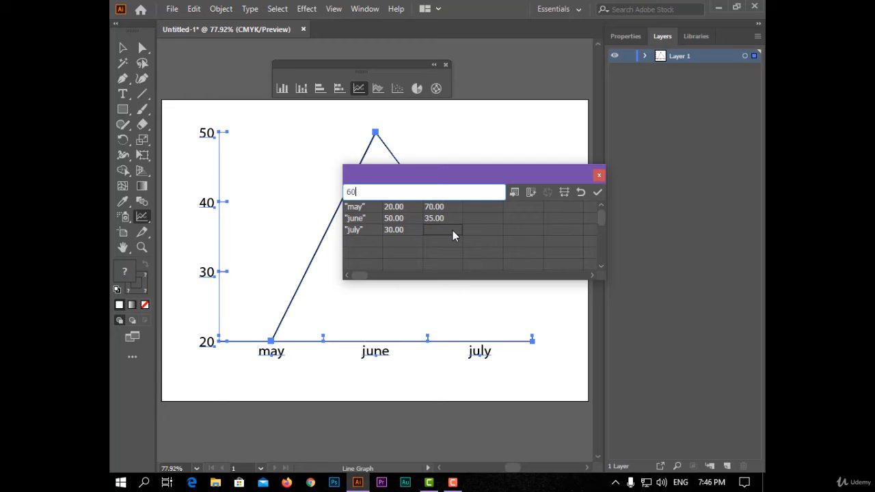
# Apply the line graph's data, close the data window and deselect the graph
pyautogui.click(598, 193)
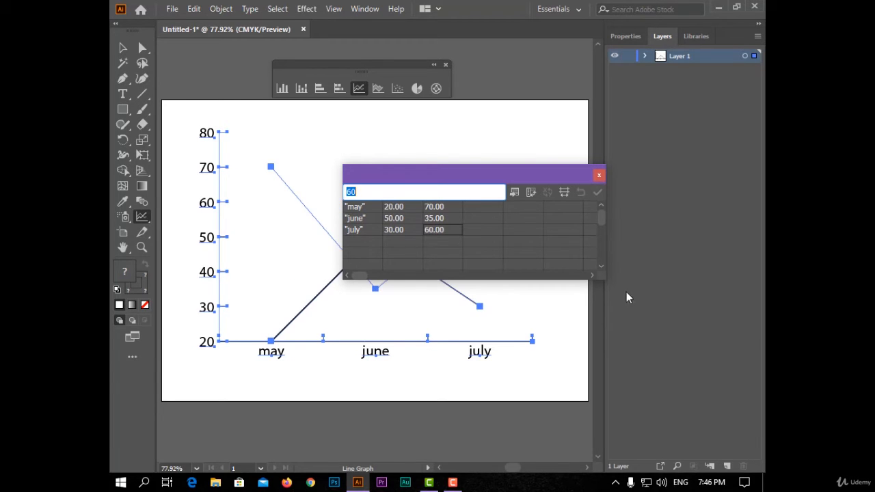
pyautogui.click(599, 175)
pyautogui.click(122, 47)
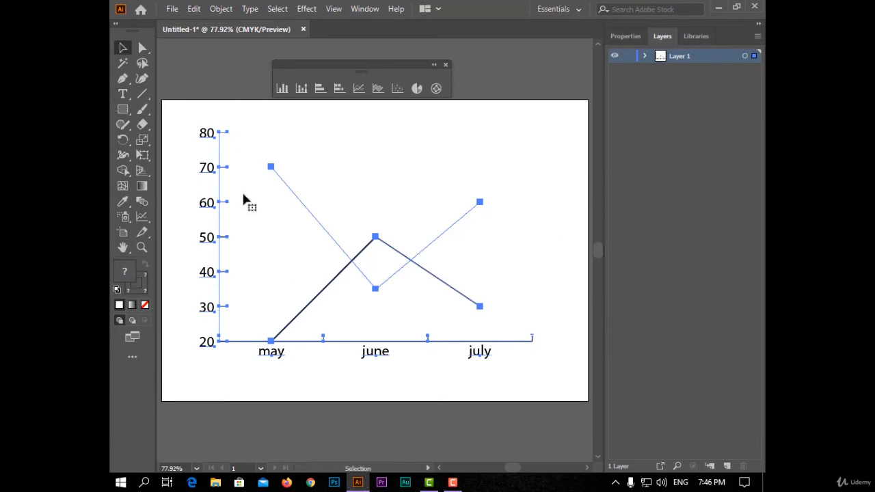
pyautogui.click(291, 364)
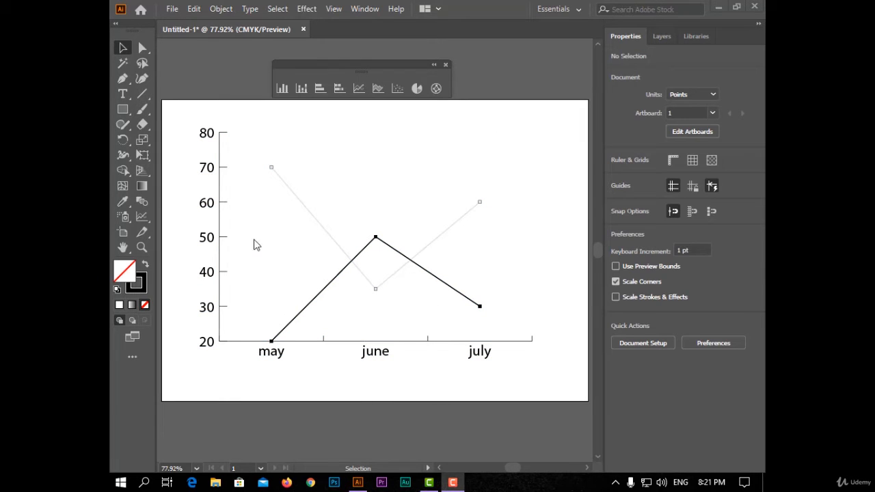
# Give the black line that peaks at june a magenta-pink stroke and deselect it
pyautogui.click(142, 47)
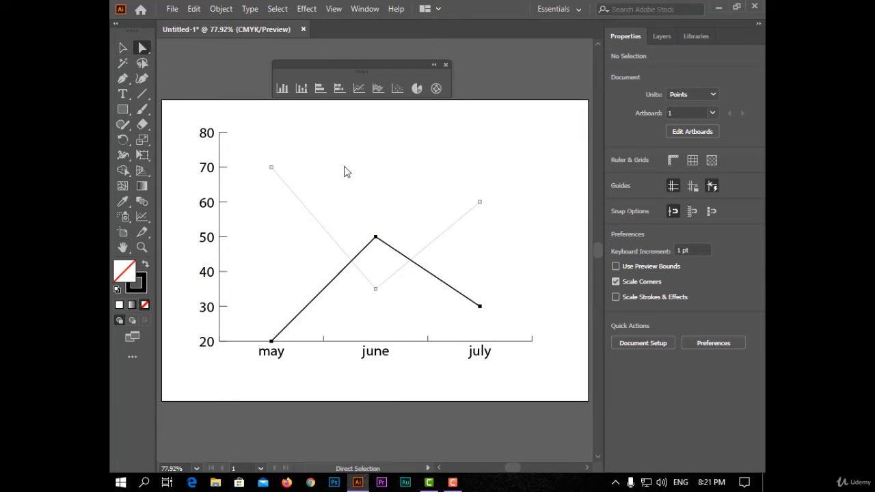
pyautogui.moveTo(344, 212); pyautogui.dragTo(409, 253)
pyautogui.click(617, 196)
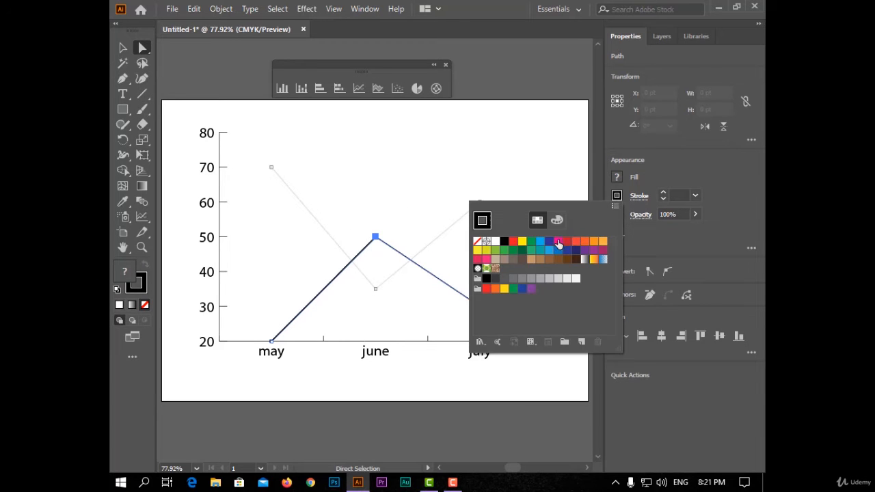
pyautogui.click(558, 241)
pyautogui.click(505, 433)
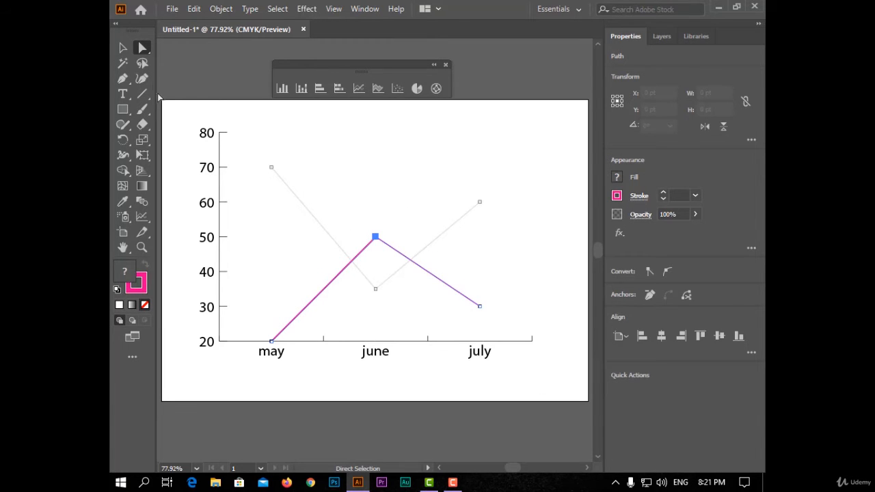
pyautogui.click(122, 48)
pyautogui.click(395, 166)
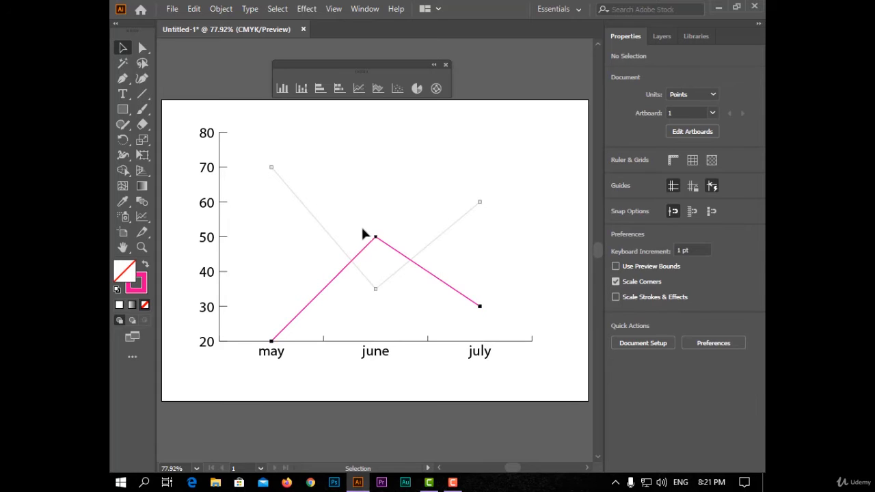
# Select the pink line segments and increase their stroke weight to 9 pt
pyautogui.moveTo(361, 231)
pyautogui.mouseDown()
pyautogui.moveTo(387, 250)
pyautogui.moveTo(365, 209)
pyautogui.moveTo(393, 250)
pyautogui.moveTo(399, 244)
pyautogui.mouseUp()
pyautogui.click(142, 47)
pyautogui.click(662, 193)
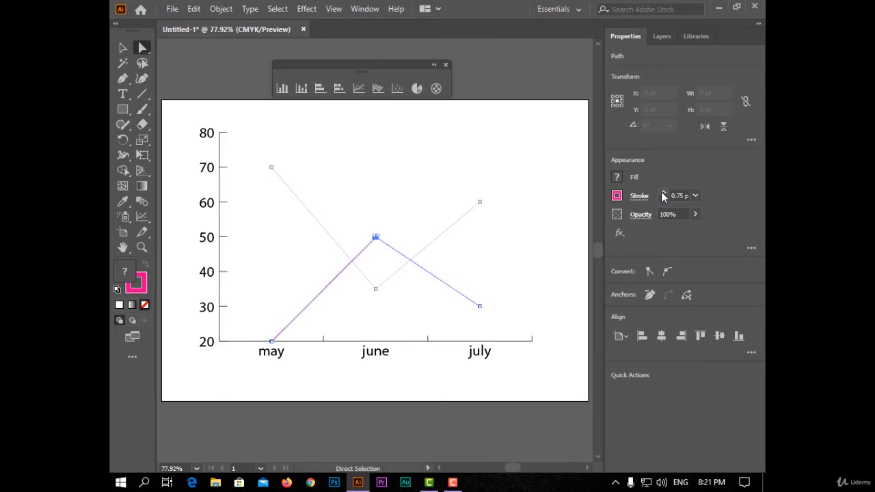
pyautogui.click(662, 193)
pyautogui.click(663, 193)
pyautogui.click(662, 192)
pyautogui.click(662, 193)
pyautogui.click(662, 193)
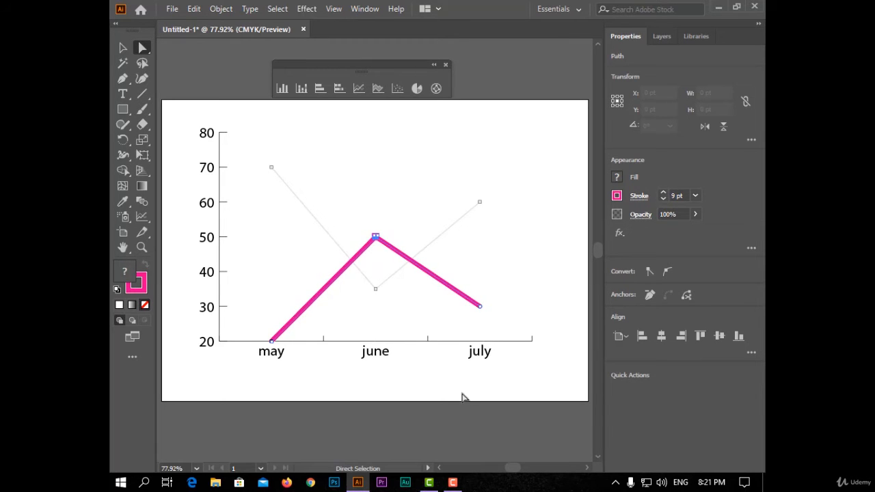
pyautogui.click(461, 390)
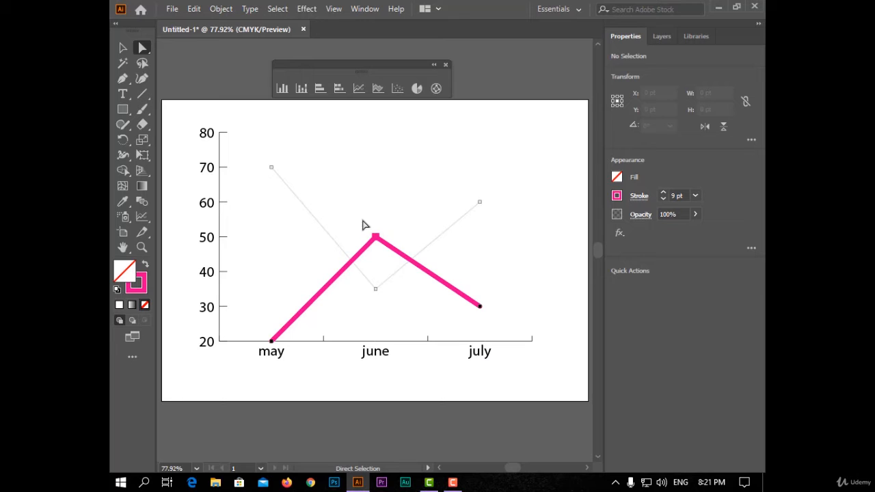
# Change the font of the three month labels to Viner Hand ITC and deselect them
pyautogui.moveTo(505, 361); pyautogui.dragTo(254, 356)
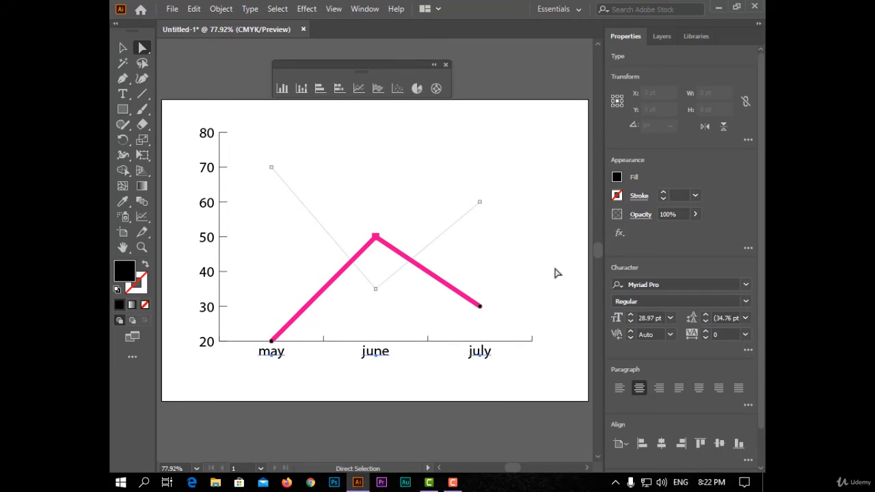
pyautogui.click(746, 284)
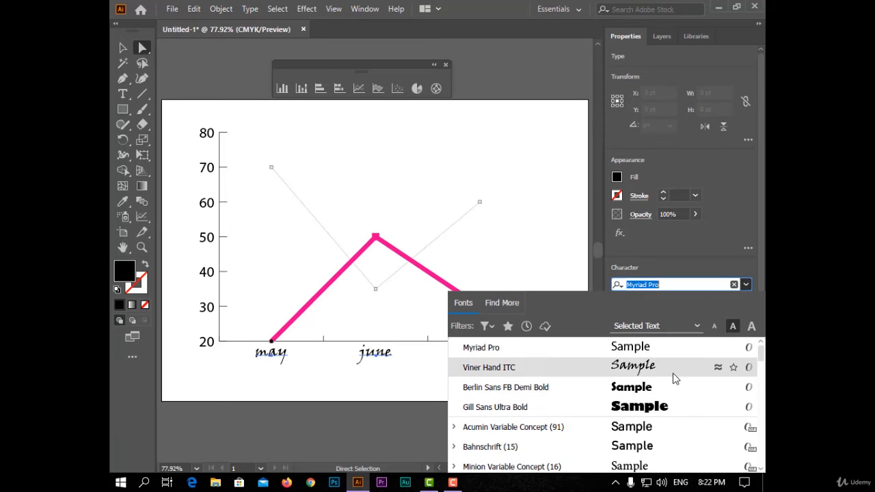
pyautogui.click(672, 366)
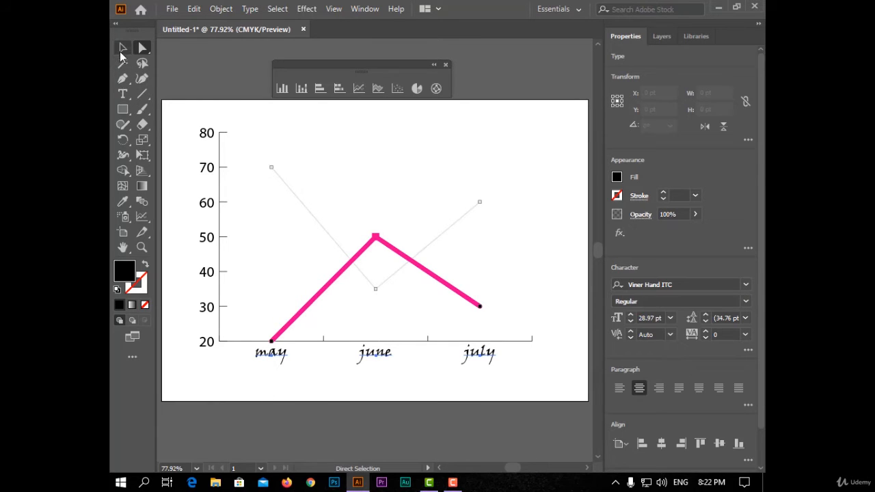
pyautogui.click(123, 48)
pyautogui.click(552, 160)
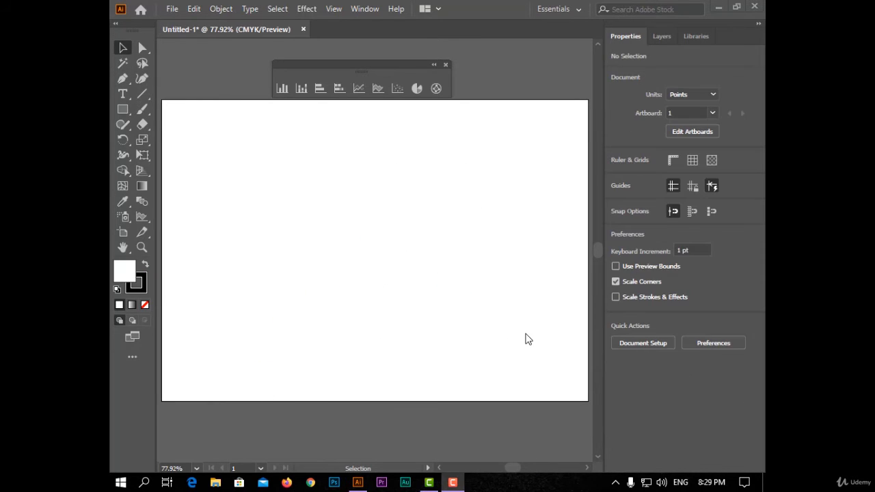
# Draw an area graph on the empty artboard and enter 8, 9, 5 and 2 below the first data cell
pyautogui.click(378, 88)
pyautogui.moveTo(219, 141); pyautogui.dragTo(516, 312)
pyautogui.click(406, 203)
pyautogui.write('8')
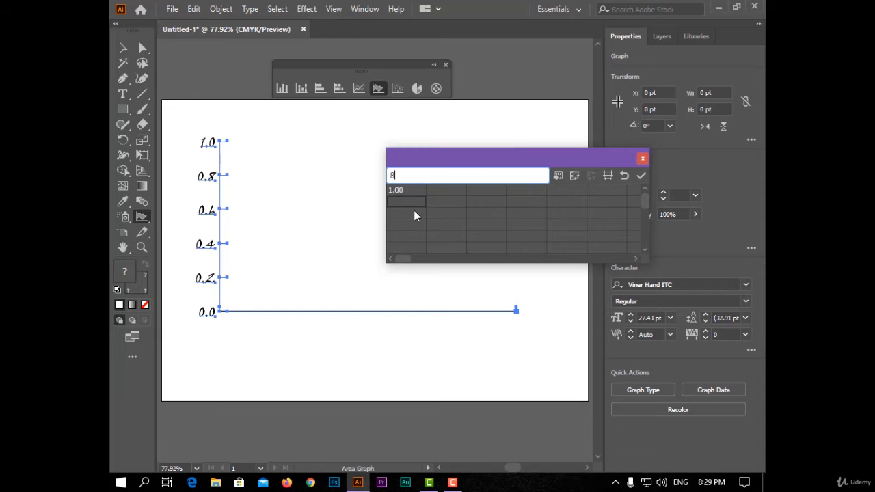
pyautogui.click(415, 215)
pyautogui.write('9')
pyautogui.click(414, 228)
pyautogui.write('5')
pyautogui.click(416, 235)
pyautogui.write('2')
# Enter 4, 7, 5, 2 and 3 in the area graph's second data column, apply the data and close the data window
pyautogui.click(443, 193)
pyautogui.write('4')
pyautogui.click(444, 204)
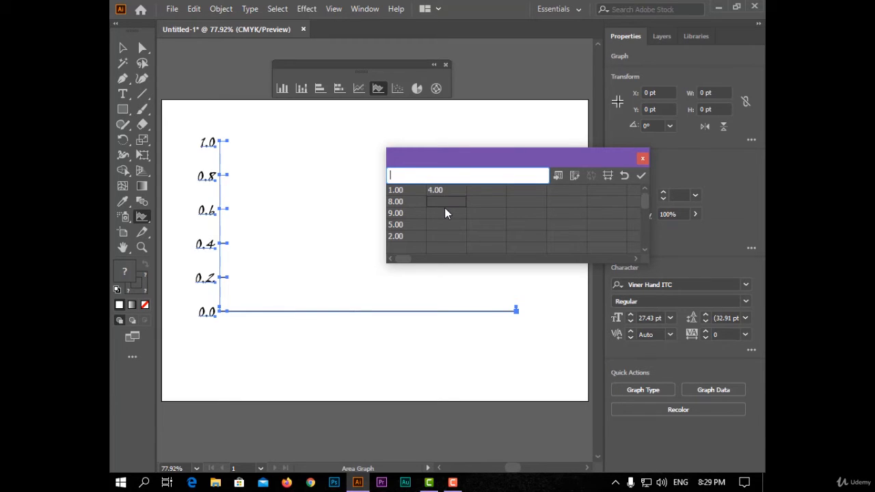
pyautogui.write('7')
pyautogui.click(445, 215)
pyautogui.write('5')
pyautogui.click(446, 223)
pyautogui.write('2')
pyautogui.click(447, 228)
pyautogui.click(447, 236)
pyautogui.write('3')
pyautogui.click(641, 175)
pyautogui.click(642, 159)
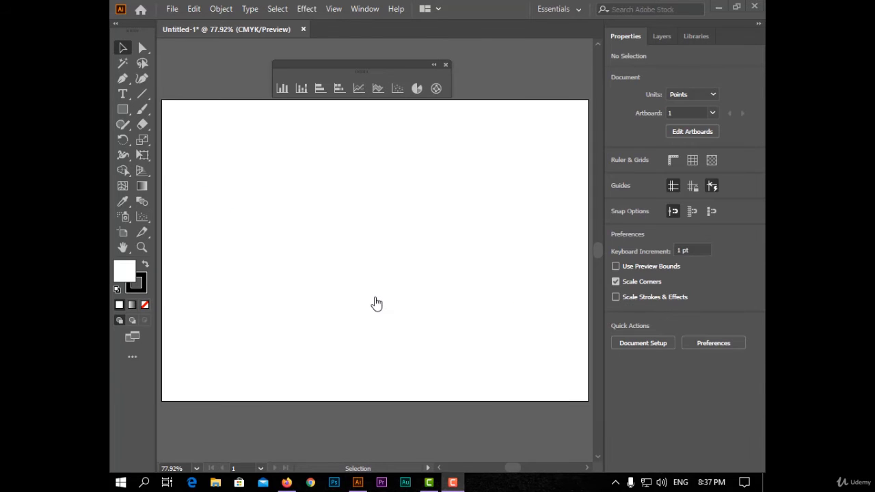
# Draw a scatter graph on the empty artboard and label the first and third data columns groupA and groupB
pyautogui.click(397, 89)
pyautogui.moveTo(220, 129)
pyautogui.mouseDown()
pyautogui.moveTo(523, 220)
pyautogui.moveTo(532, 330)
pyautogui.mouseUp()
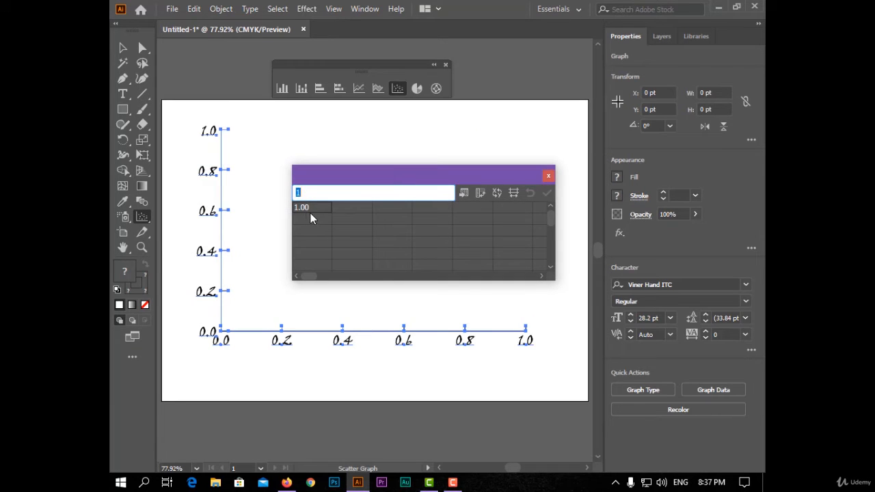
pyautogui.write('groupA')
pyautogui.press('Return')
pyautogui.click(392, 208)
pyautogui.write('G')
pyautogui.press('BackSpace')
pyautogui.write('groupB')
pyautogui.press('Return')
# Enter the headings AGE and SCORE in the second row for both groupA and groupB
pyautogui.click(315, 220)
pyautogui.write('AGE')
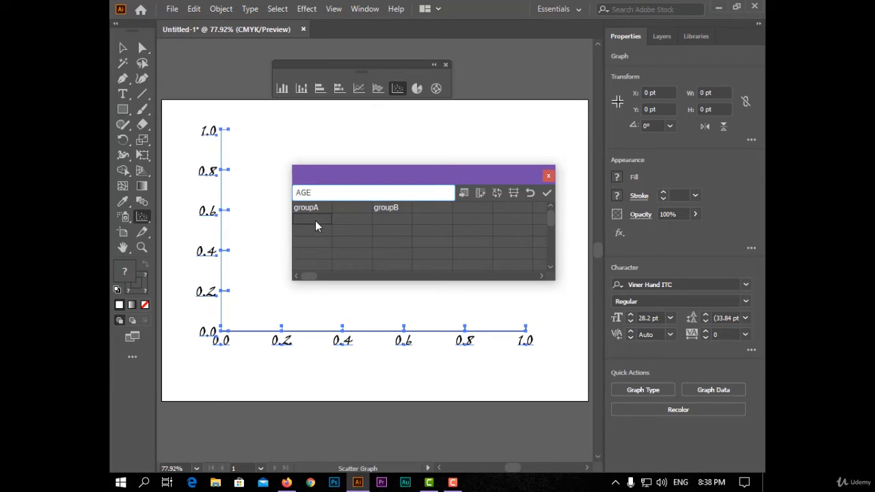
pyautogui.press('Return')
pyautogui.click(341, 218)
pyautogui.write('SCORE')
pyautogui.click(389, 219)
pyautogui.write('AGE')
pyautogui.click(443, 221)
pyautogui.write('SCORE')
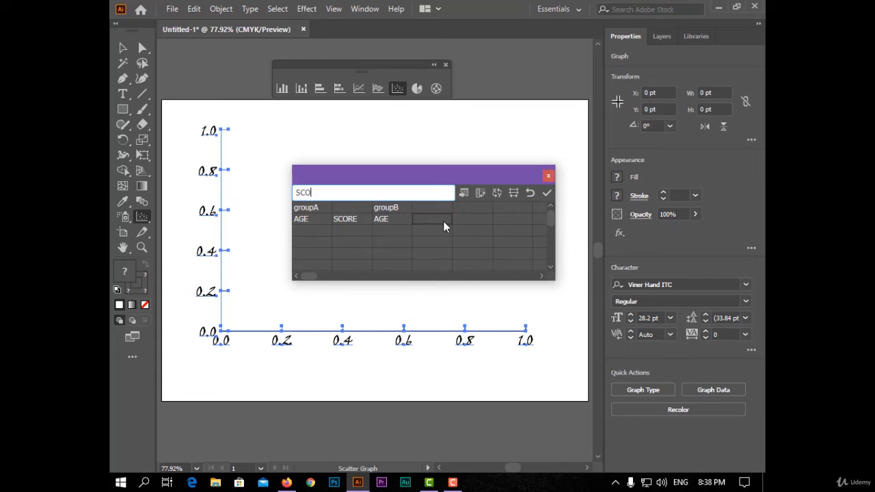
# Enter groupA's age and score pairs: 20 and 80, 50 and 90, 80 and 40
pyautogui.click(322, 238)
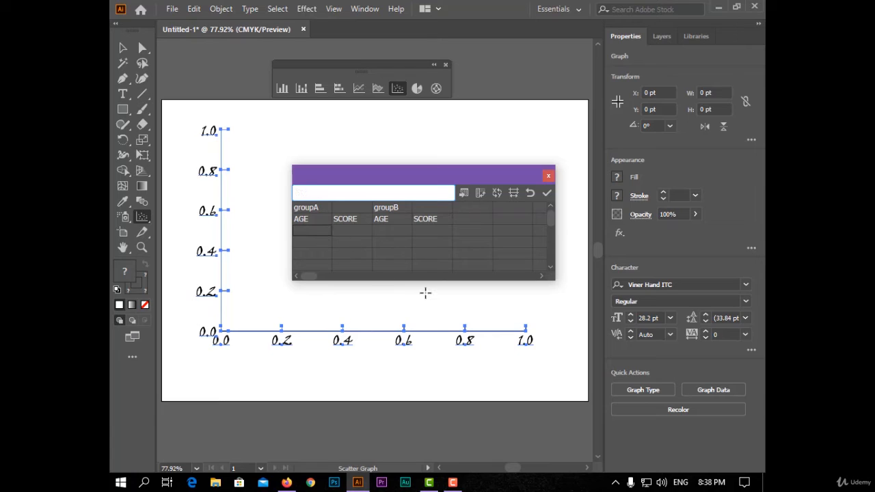
pyautogui.write('20')
pyautogui.click(351, 231)
pyautogui.write('80')
pyautogui.click(311, 254)
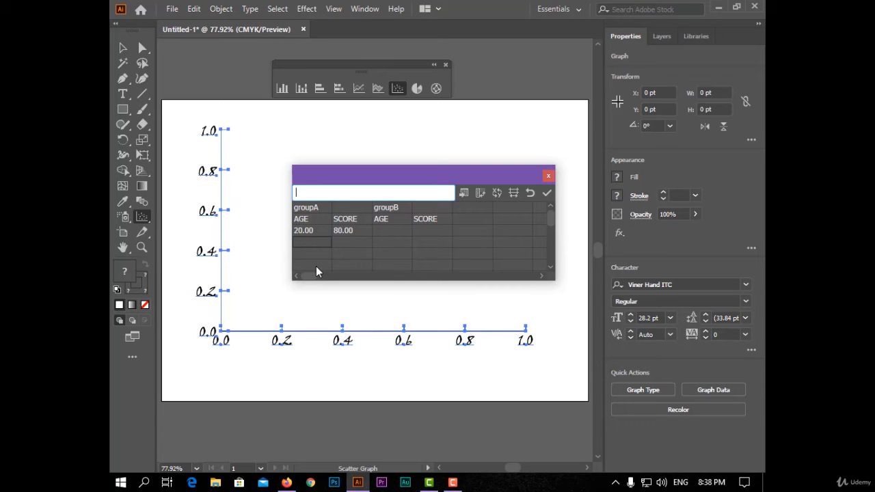
pyautogui.write('50')
pyautogui.click(347, 252)
pyautogui.write('90')
pyautogui.click(317, 255)
pyautogui.write('80')
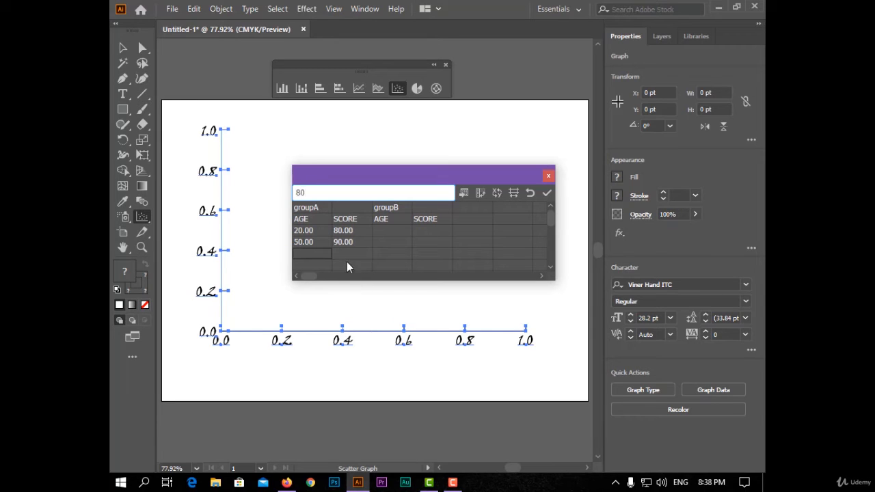
pyautogui.click(346, 264)
pyautogui.write('40')
# Enter 20, 50 and 80 as the ages of groupB
pyautogui.click(391, 231)
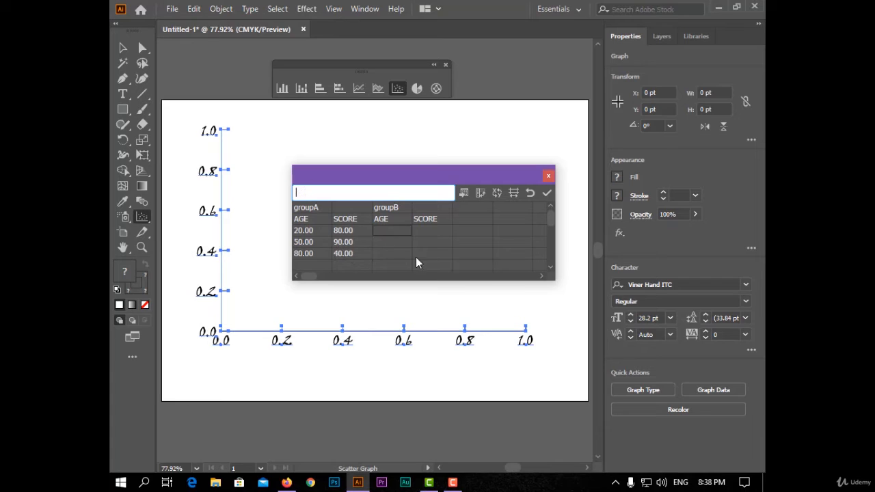
pyautogui.write('80')
pyautogui.press('BackSpace')
pyautogui.press('BackSpace')
pyautogui.write('20')
pyautogui.press('Return')
pyautogui.press('Return')
pyautogui.write('8')
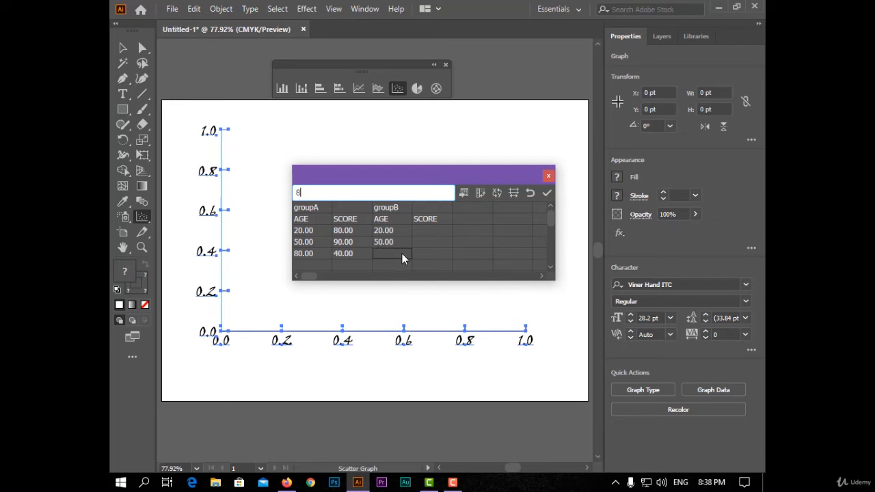
pyautogui.write('0')
# Enter 60, 90 and 70 as groupB's scores, apply the scatter graph's data and close the data window
pyautogui.click(431, 233)
pyautogui.click(546, 194)
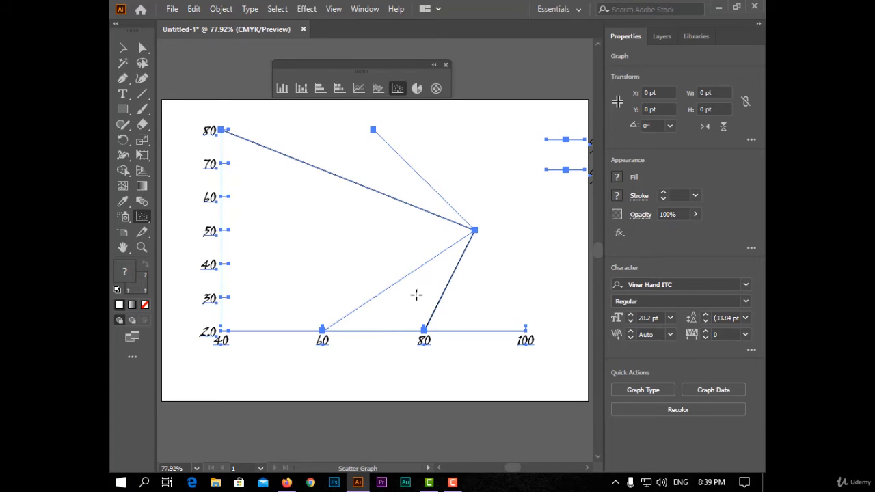
# Turn off Connect Data Points for the scatter graph so only its markers are drawn, and deselect the graph
pyautogui.rightClick(345, 175)
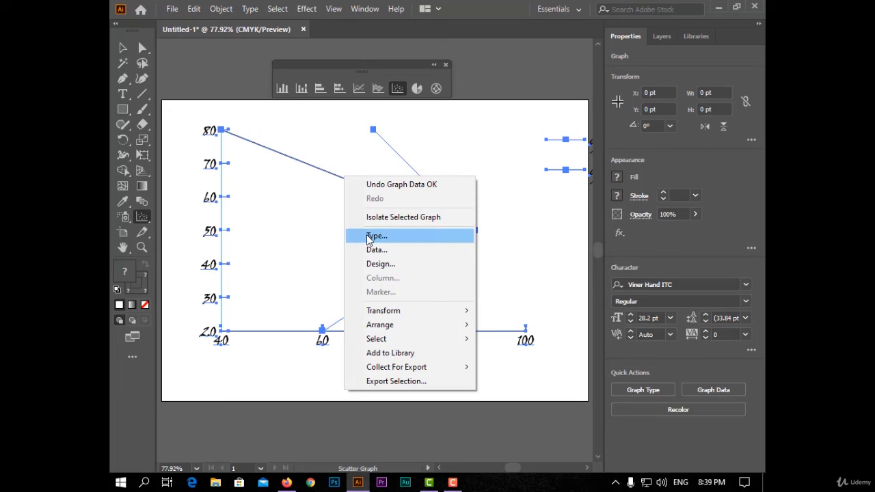
pyautogui.click(419, 238)
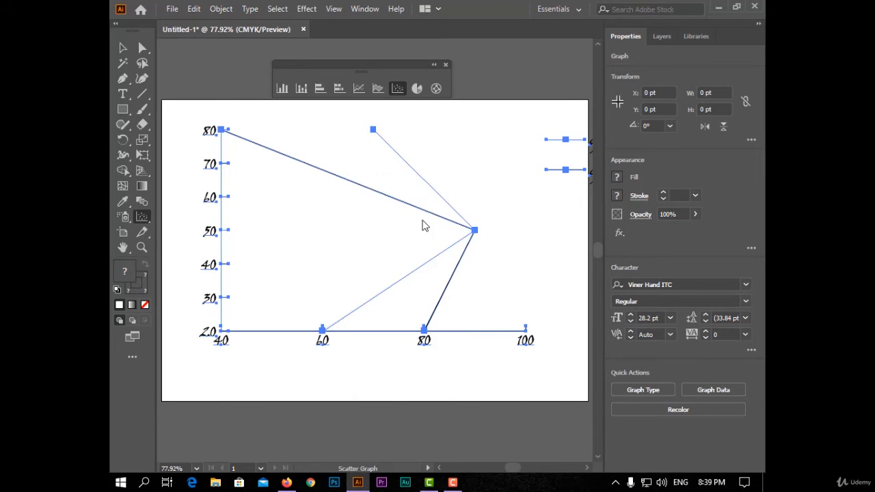
pyautogui.moveTo(345, 99); pyautogui.dragTo(385, 80)
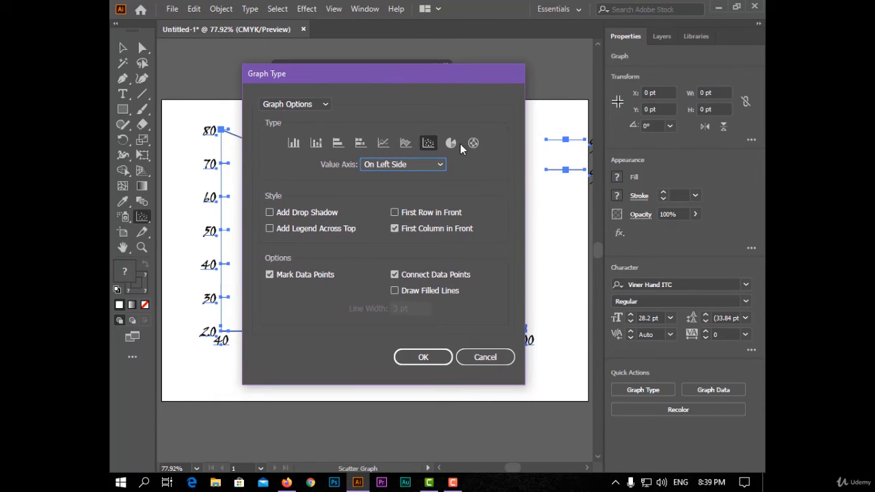
pyautogui.click(428, 274)
pyautogui.click(435, 358)
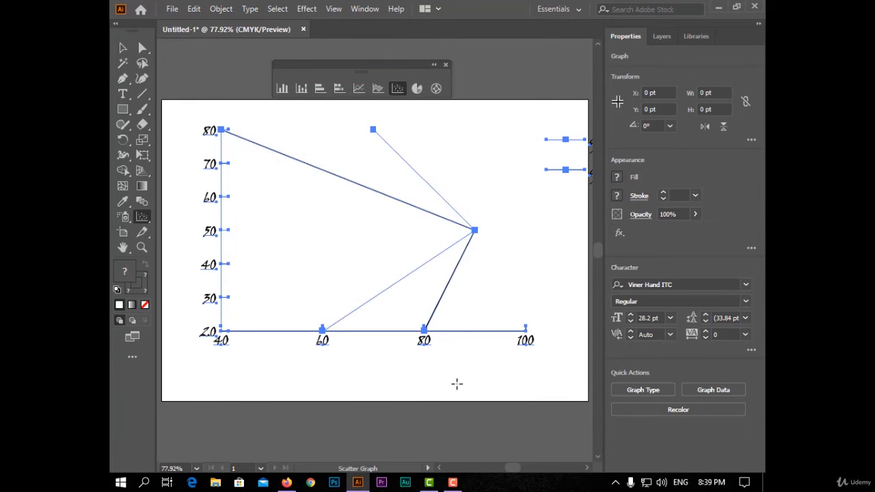
pyautogui.click(122, 47)
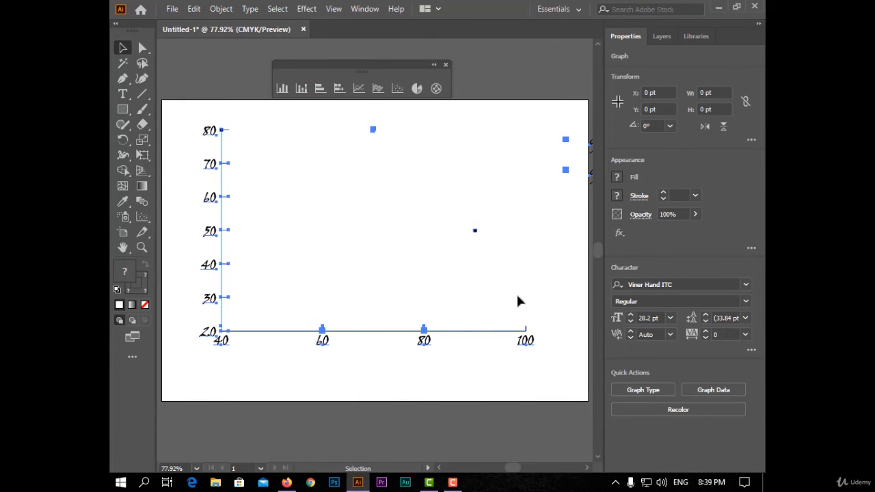
pyautogui.click(471, 376)
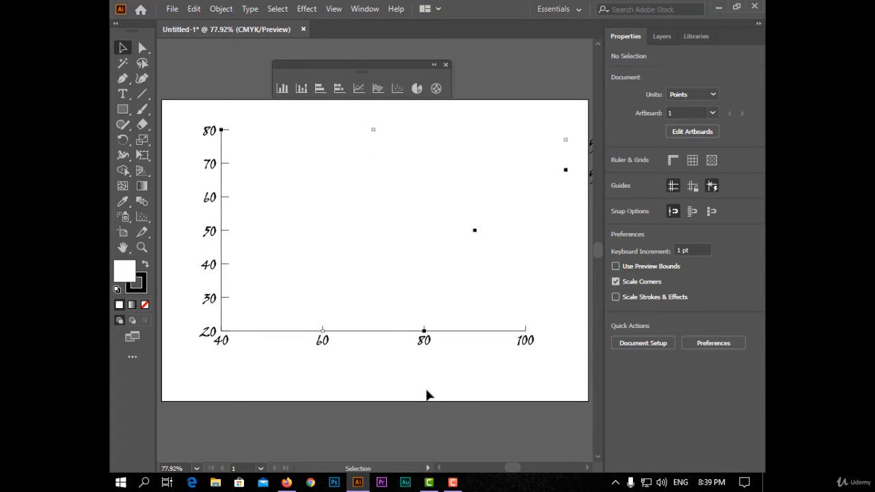
pyautogui.scroll(-2, 430, 378)
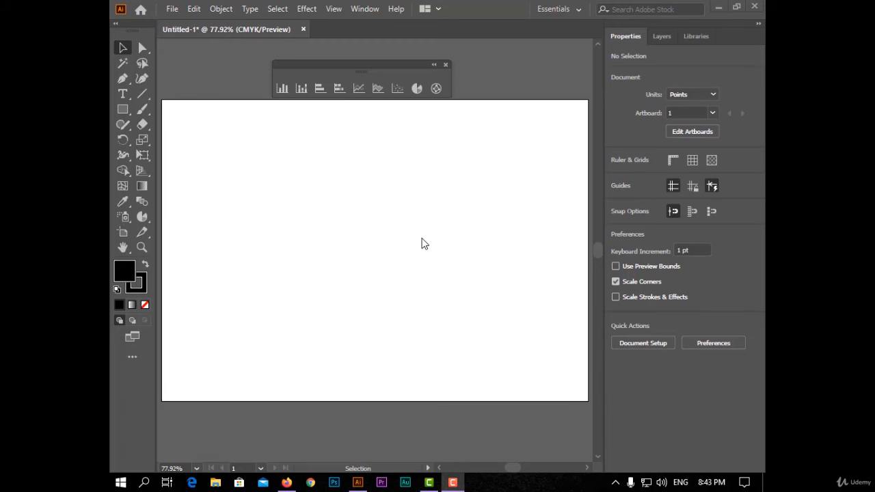
# Draw a pie graph in the middle of the artboard and enter A, B and C as its first-row data headings
pyautogui.click(417, 88)
pyautogui.moveTo(266, 123); pyautogui.dragTo(477, 343)
pyautogui.moveTo(406, 219); pyautogui.dragTo(416, 187)
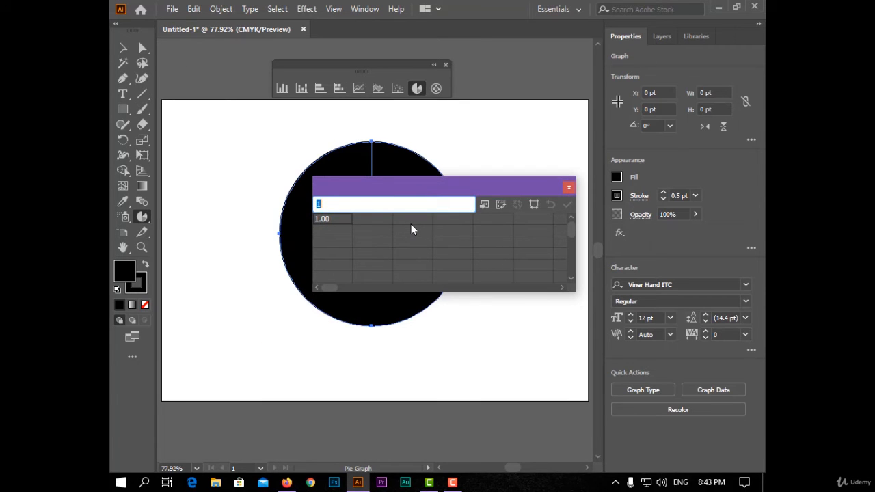
pyautogui.write('A')
pyautogui.click(368, 221)
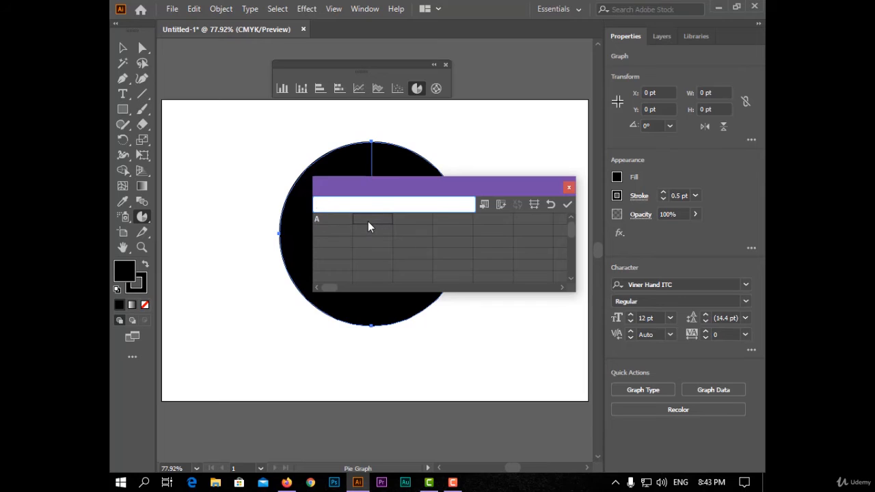
pyautogui.write('B')
pyautogui.click(403, 221)
pyautogui.write('C')
# Enter 90, 50 and 20 under A, B and C, apply the pie data, close the data window and deselect the graph
pyautogui.click(343, 229)
pyautogui.write('90')
pyautogui.click(373, 231)
pyautogui.write('50')
pyautogui.click(410, 236)
pyautogui.write('20')
pyautogui.click(565, 204)
pyautogui.click(569, 187)
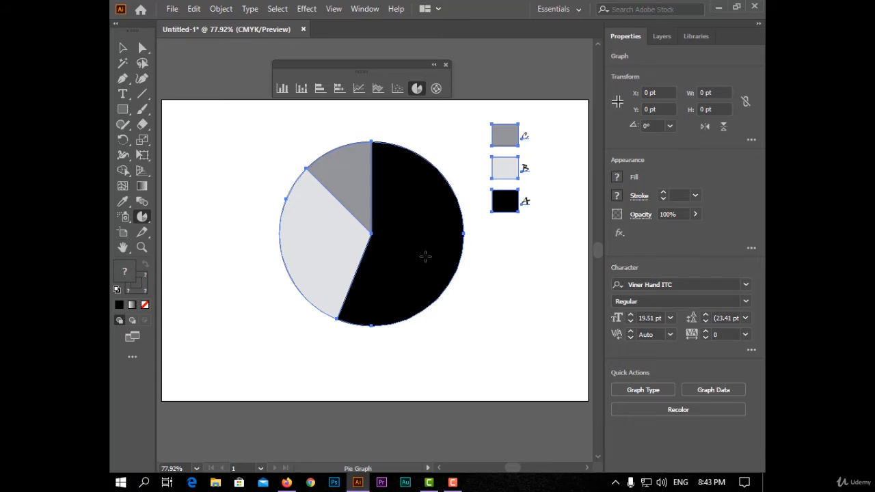
pyautogui.click(123, 48)
pyautogui.click(229, 198)
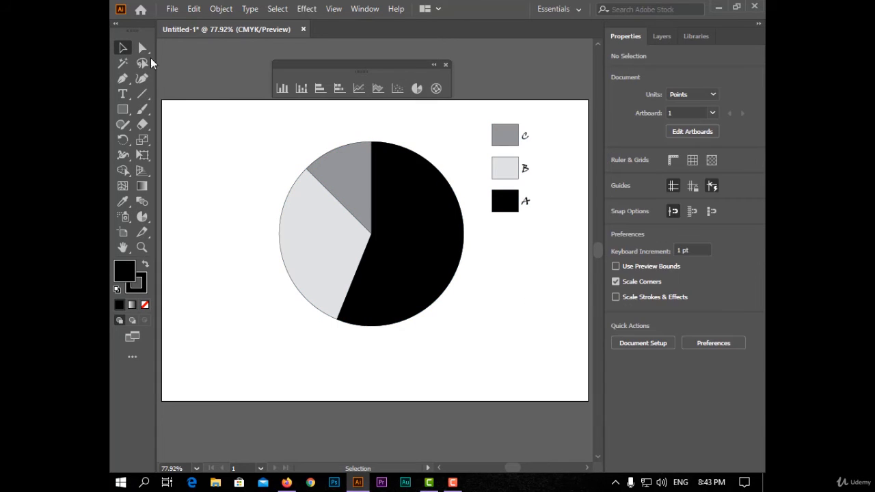
# Try magenta, white, black and dark red fills on only the largest pie slice, and settle on orange
pyautogui.click(142, 47)
pyautogui.click(424, 228)
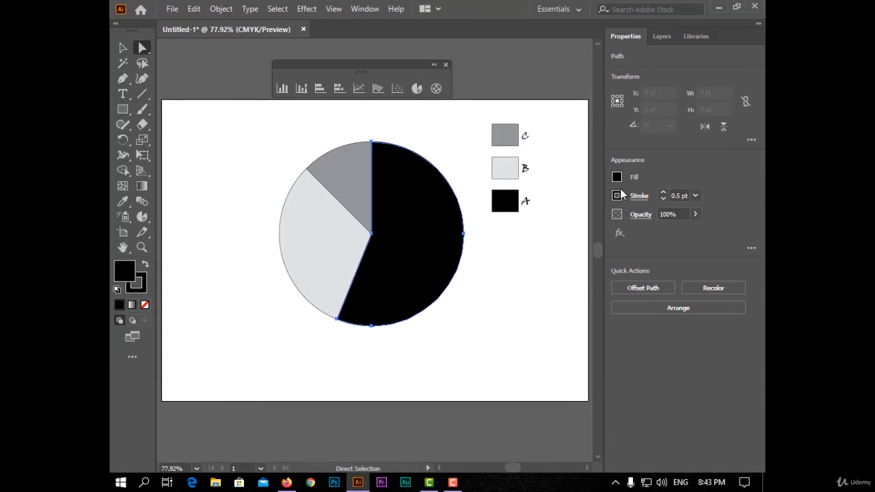
pyautogui.click(619, 176)
pyautogui.click(558, 224)
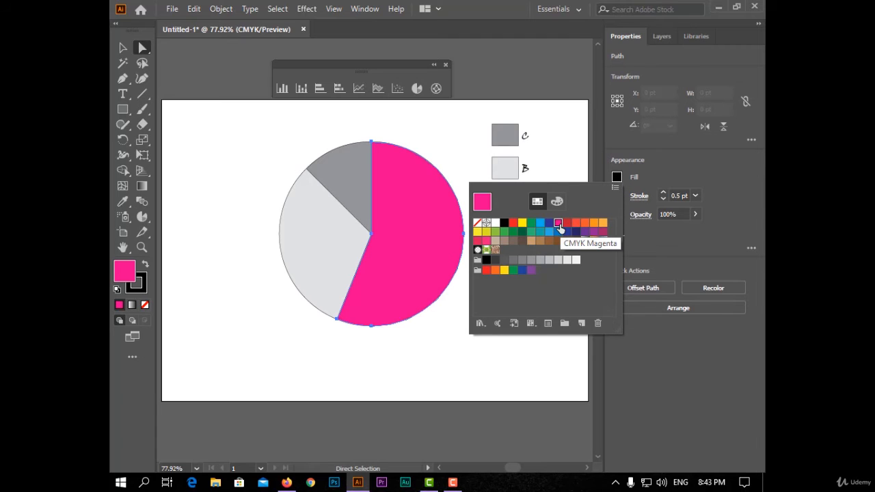
pyautogui.click(495, 225)
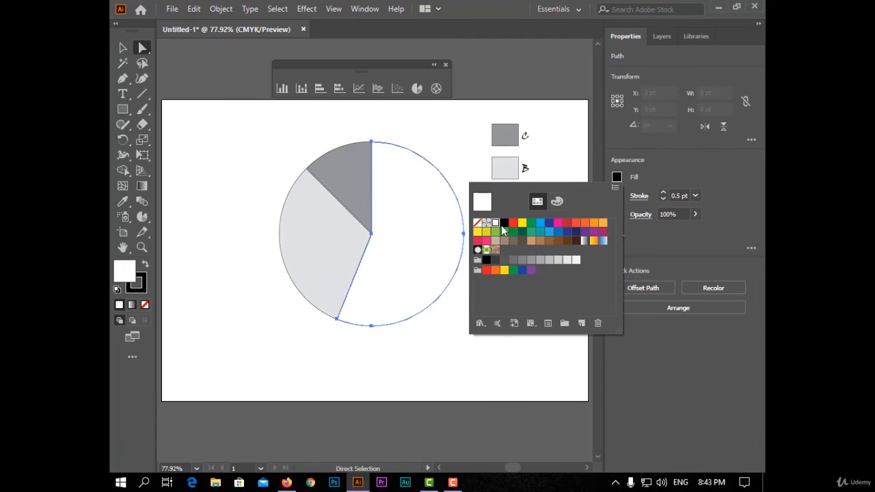
pyautogui.click(503, 226)
pyautogui.click(558, 171)
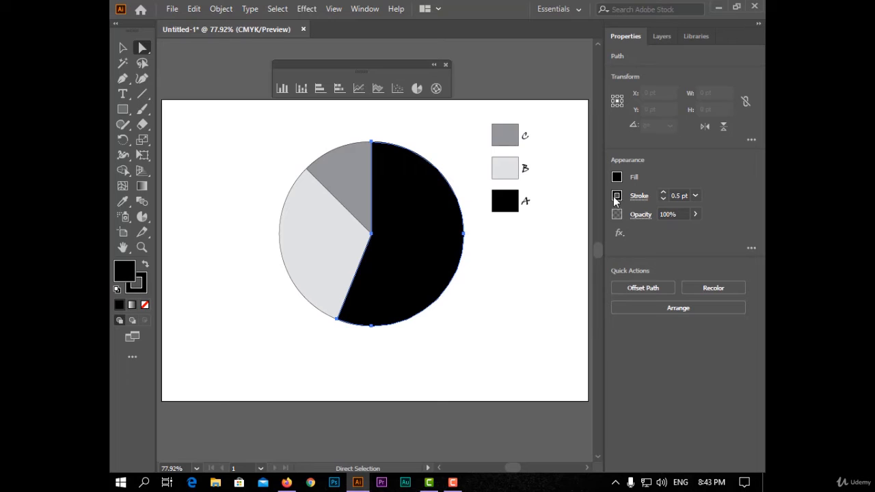
pyautogui.click(617, 179)
pyautogui.click(603, 231)
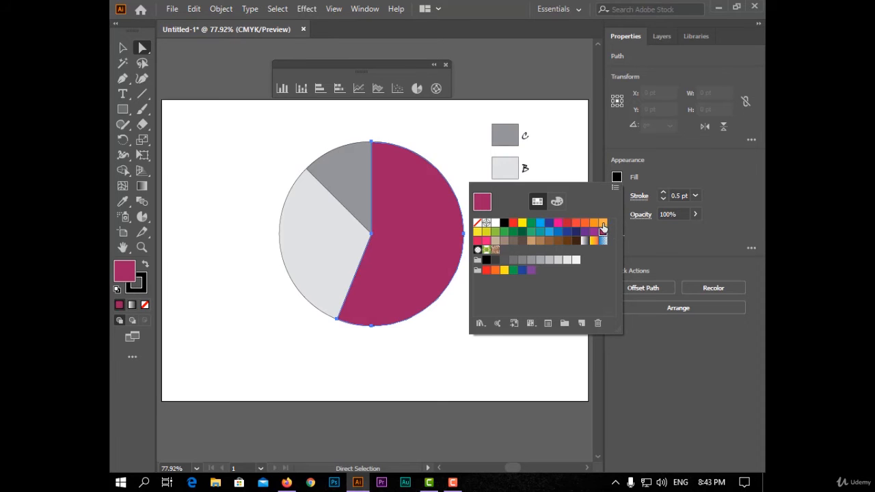
pyautogui.click(347, 237)
pyautogui.click(616, 184)
pyautogui.click(585, 223)
pyautogui.click(361, 183)
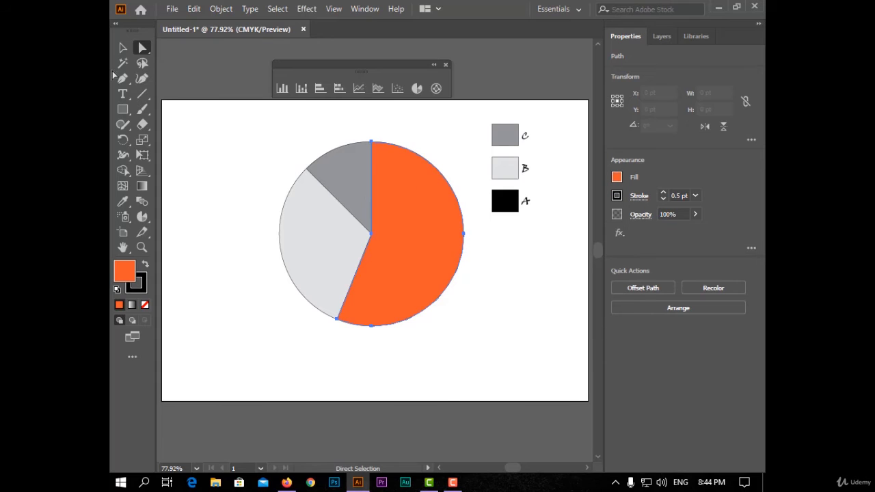
# Fill the light grey slice with light orange and the darker grey slice with green
pyautogui.click(341, 272)
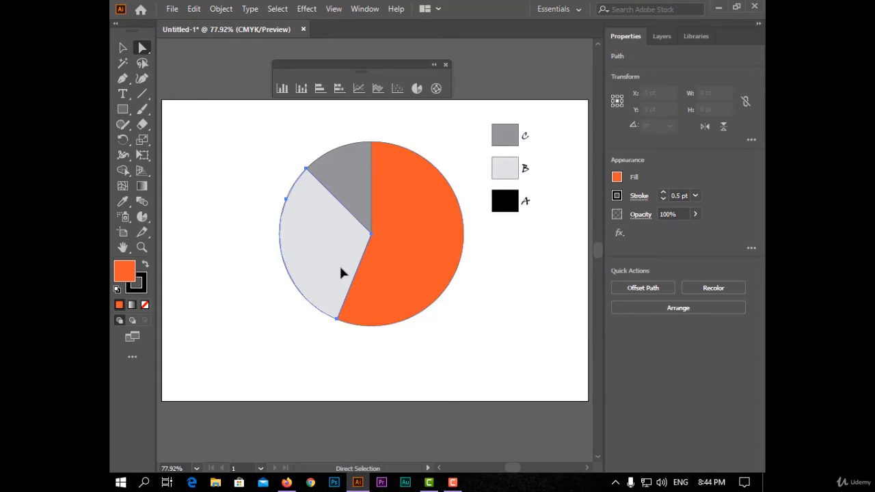
pyautogui.click(617, 178)
pyautogui.click(602, 223)
pyautogui.click(347, 173)
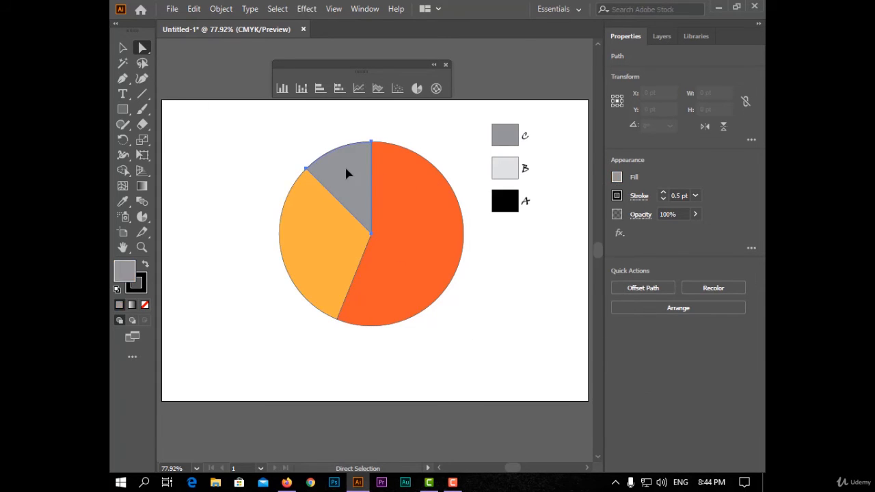
pyautogui.click(617, 179)
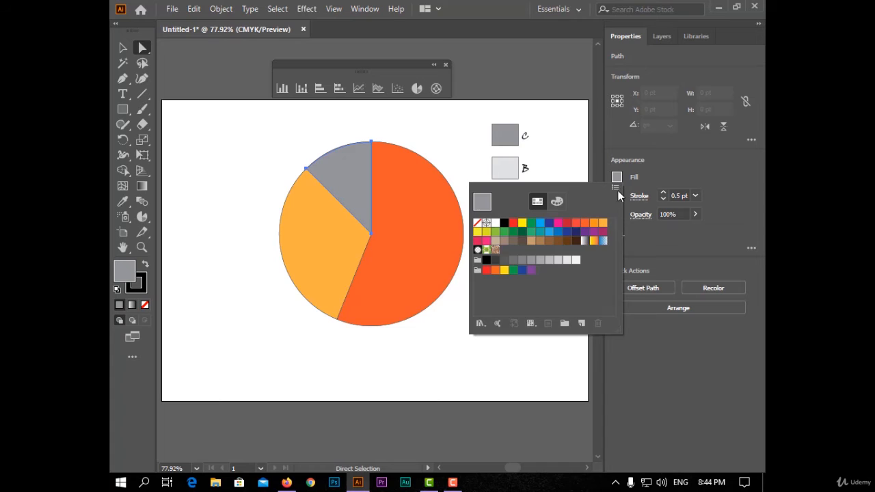
pyautogui.click(505, 233)
pyautogui.click(122, 47)
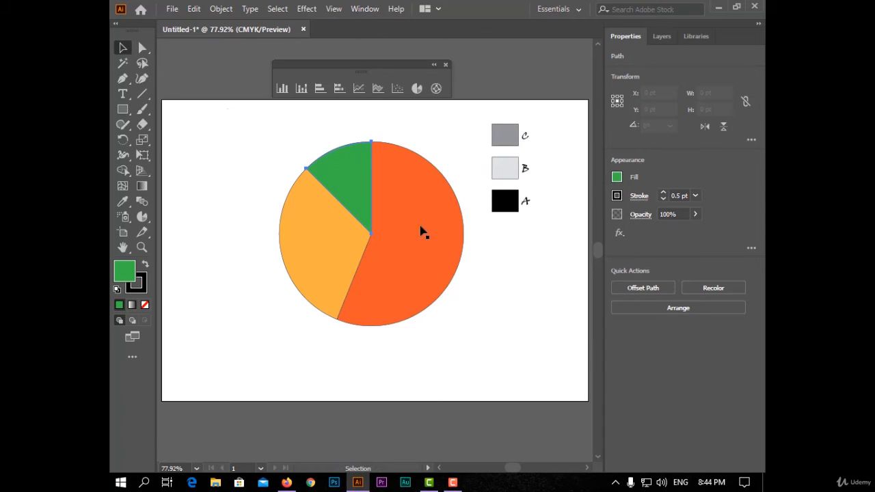
pyautogui.click(430, 244)
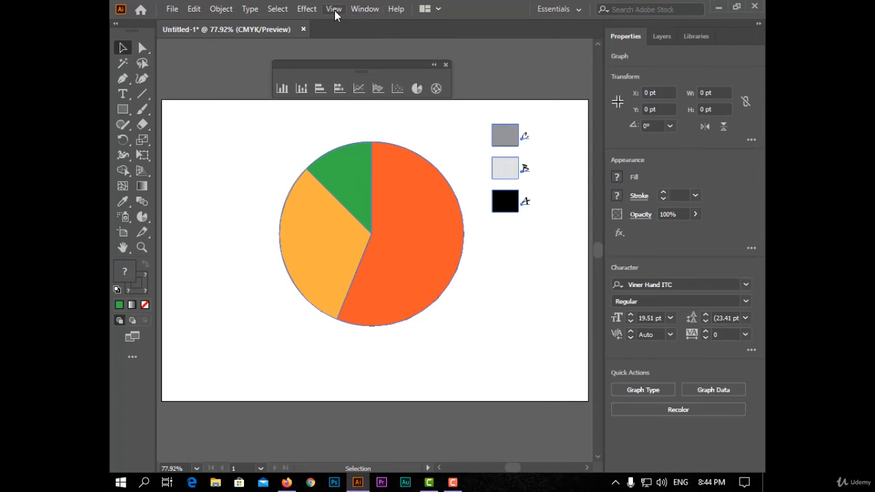
pyautogui.click(335, 15)
pyautogui.click(183, 112)
# Apply the 3D Extrude & Bevel effect to all three pie slices, without the legend, at Off-Axis Front and 50 pt depth, with preview on
pyautogui.click(142, 48)
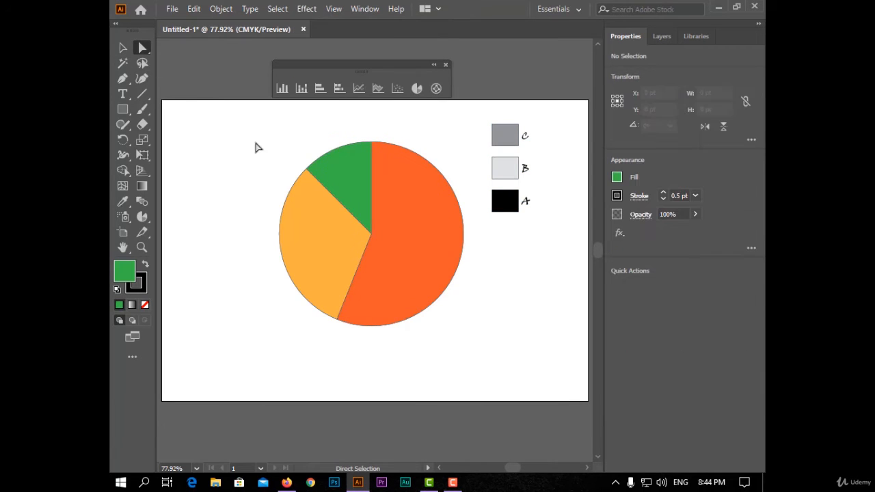
pyautogui.moveTo(255, 147); pyautogui.dragTo(492, 321)
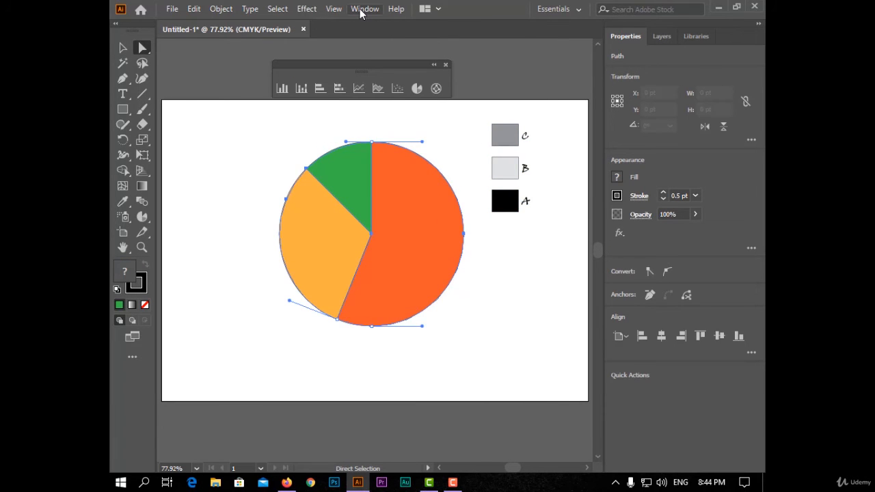
pyautogui.click(306, 9)
pyautogui.moveTo(428, 84)
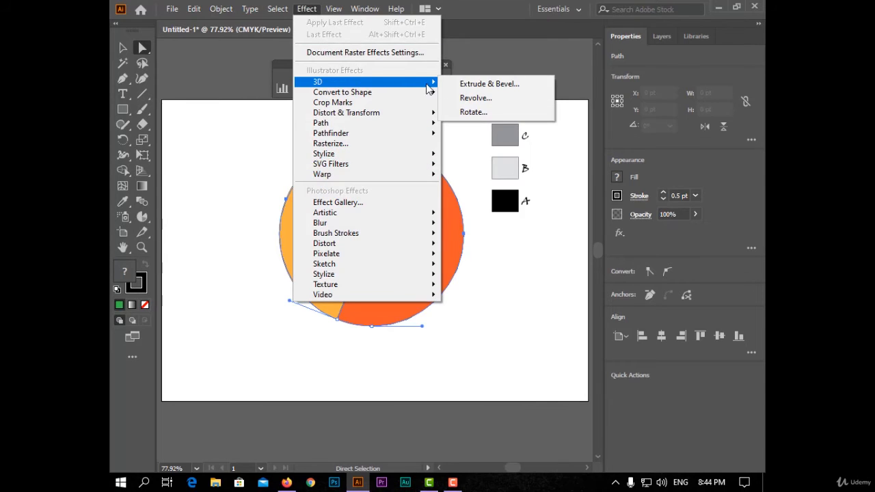
pyautogui.click(489, 84)
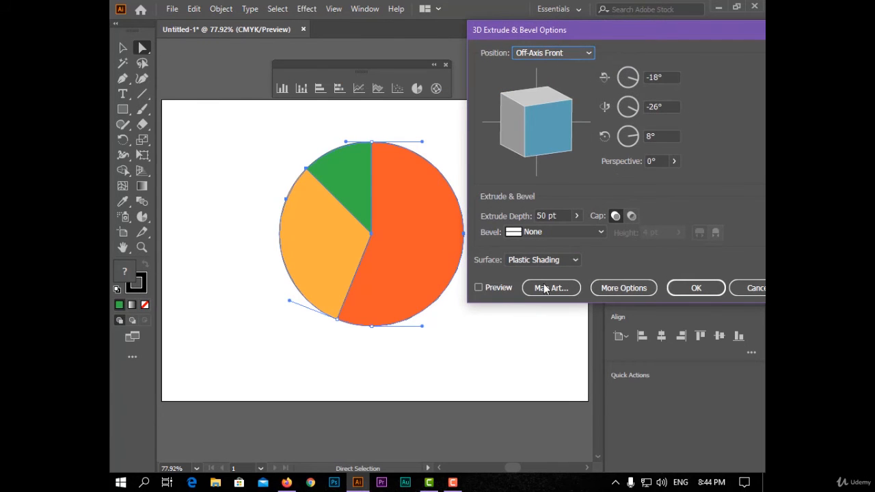
pyautogui.click(497, 287)
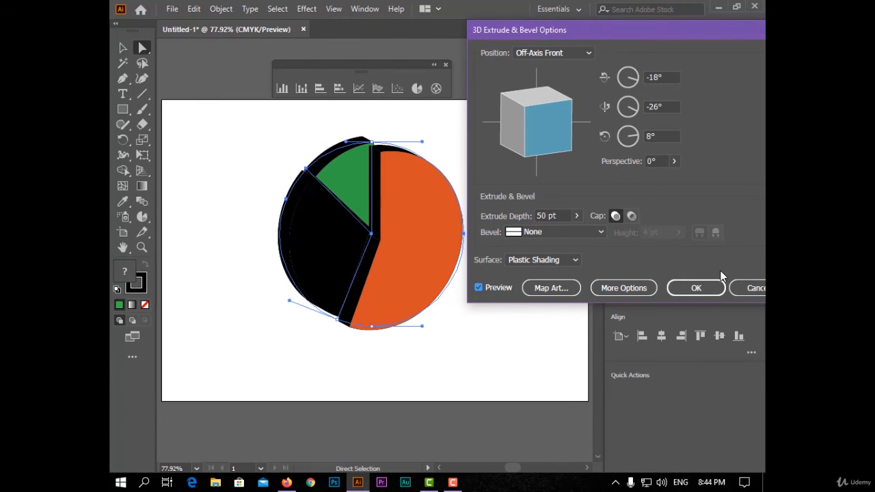
pyautogui.click(712, 291)
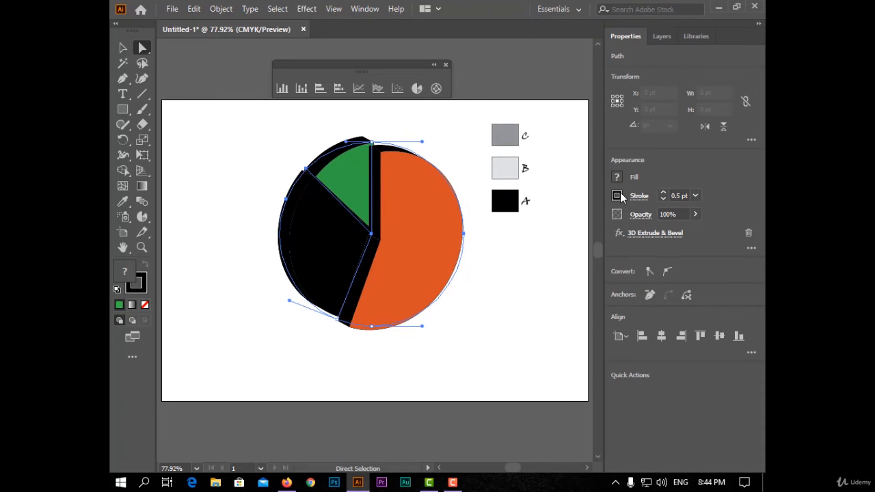
# Remove the black stroke from the extruded pie slices and deselect them
pyautogui.click(619, 195)
pyautogui.click(477, 241)
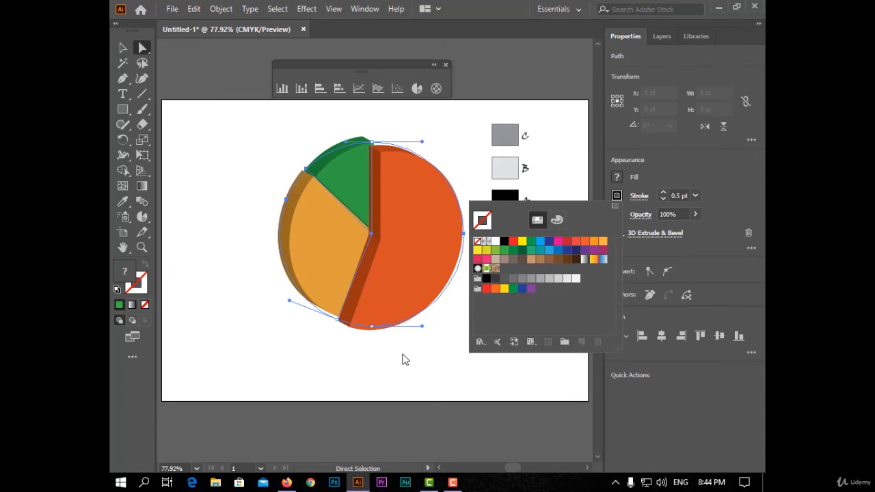
pyautogui.click(408, 375)
pyautogui.click(205, 140)
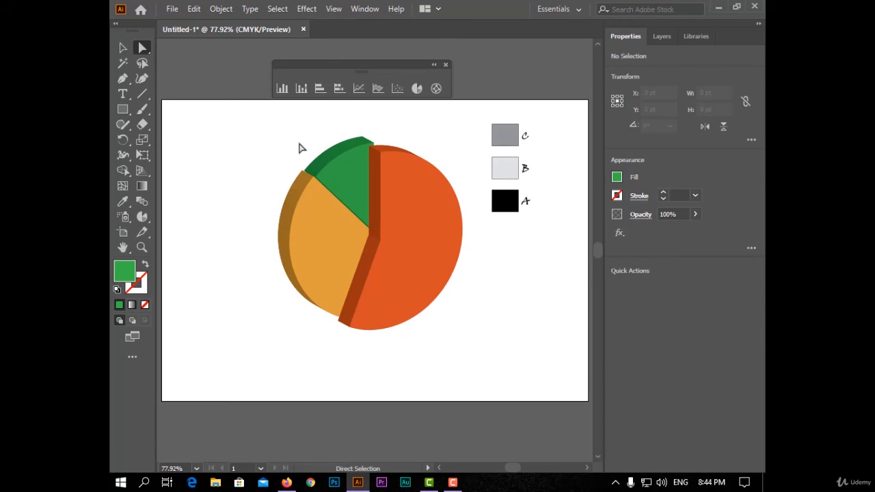
# Pull the green and light orange slices away from the orange slice to leave gaps between all three, and deselect
pyautogui.moveTo(302, 148); pyautogui.dragTo(358, 242)
pyautogui.moveTo(332, 176); pyautogui.dragTo(311, 148)
pyautogui.moveTo(332, 237); pyautogui.dragTo(303, 238)
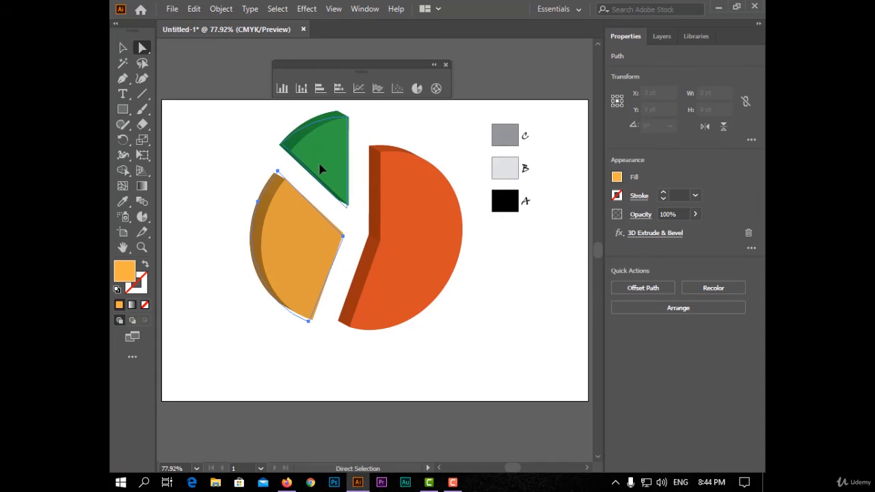
pyautogui.moveTo(337, 178); pyautogui.dragTo(339, 177)
pyautogui.click(508, 332)
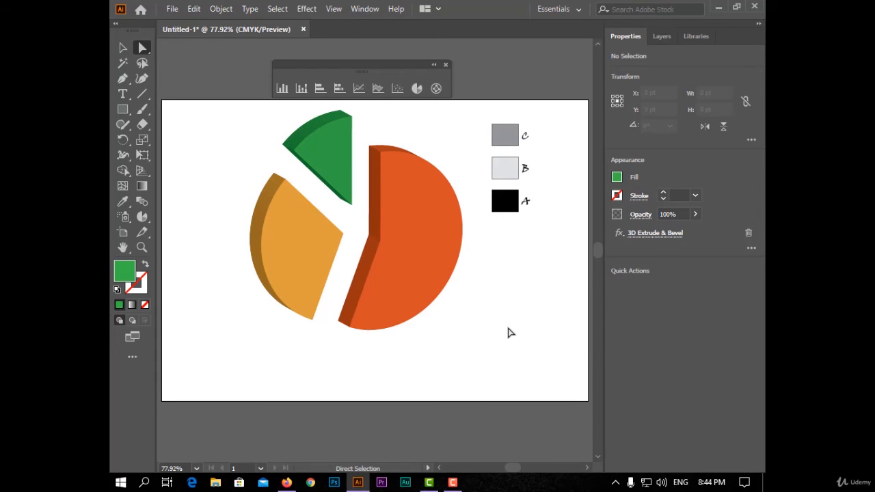
# Delete the whole pie graph with its legend and activate the Area Graph tool
pyautogui.press('v')
pyautogui.click(394, 367)
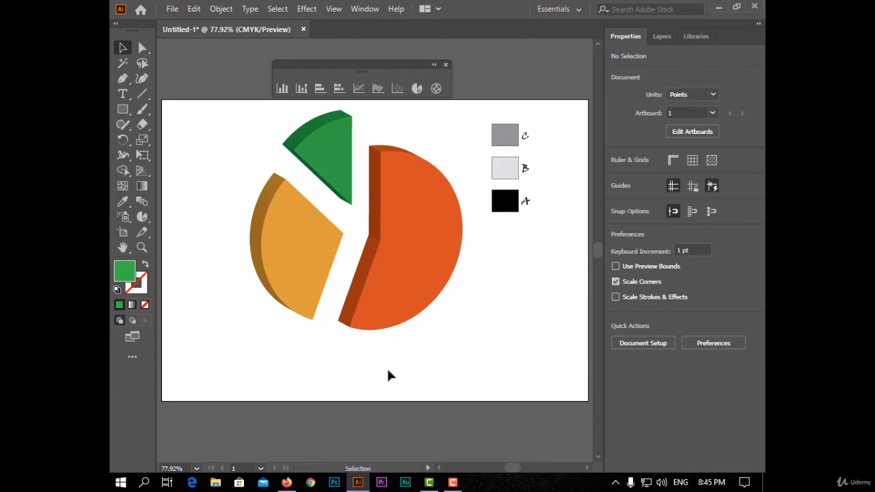
pyautogui.moveTo(263, 356); pyautogui.dragTo(535, 179)
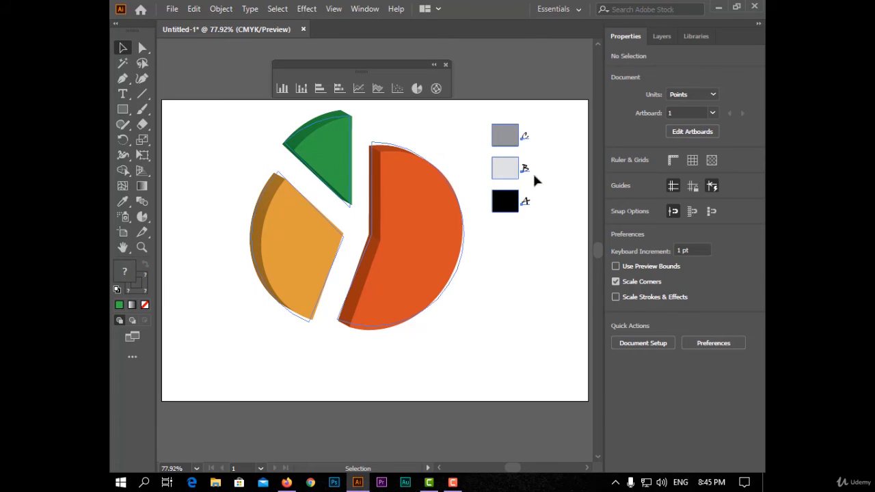
pyautogui.press('Delete')
pyautogui.click(378, 89)
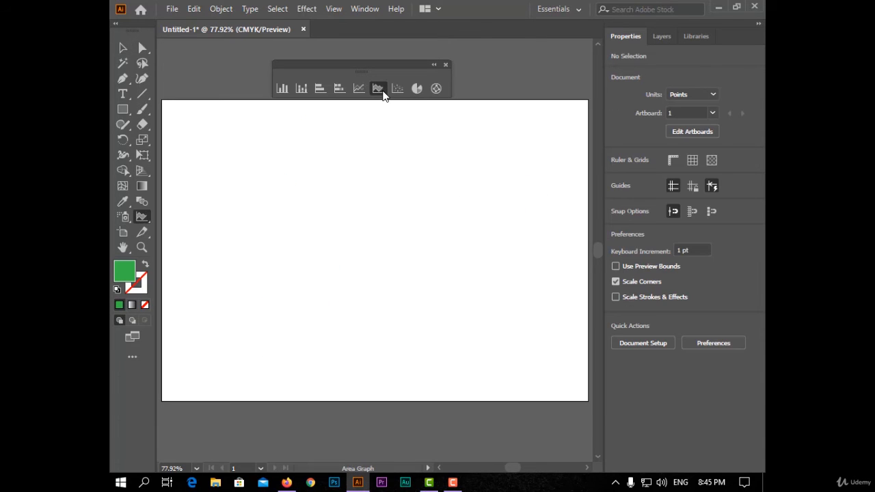
# Draw a pie graph in the middle of the artboard and label its first three data rows "2015", "2016" and "2017"
pyautogui.click(417, 90)
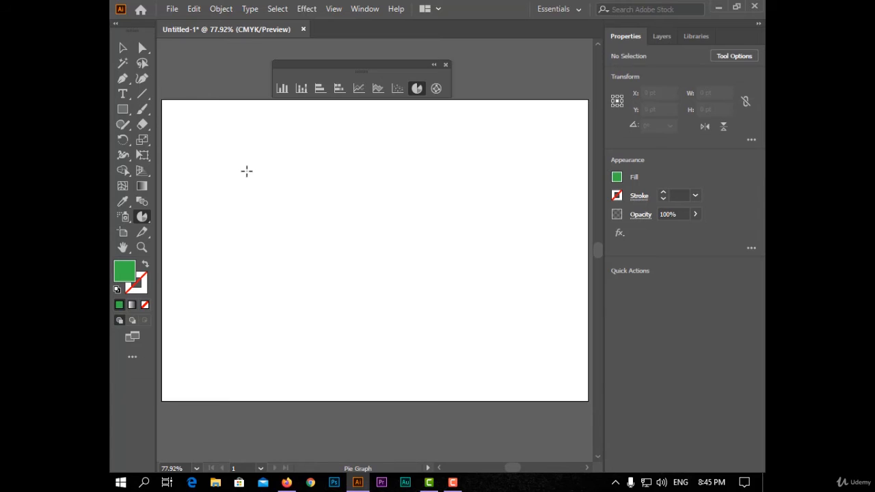
pyautogui.moveTo(287, 142); pyautogui.dragTo(519, 338)
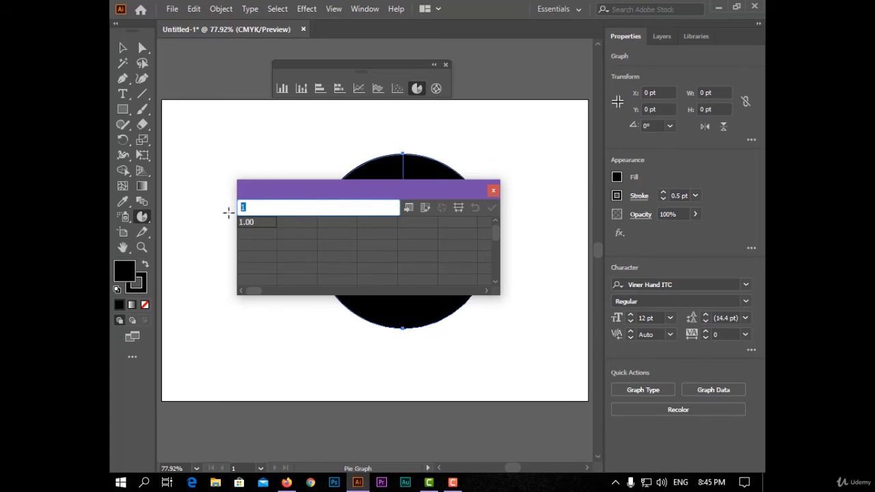
pyautogui.write('2015"')
pyautogui.click(241, 207)
pyautogui.write('"')
pyautogui.click(491, 207)
pyautogui.click(544, 264)
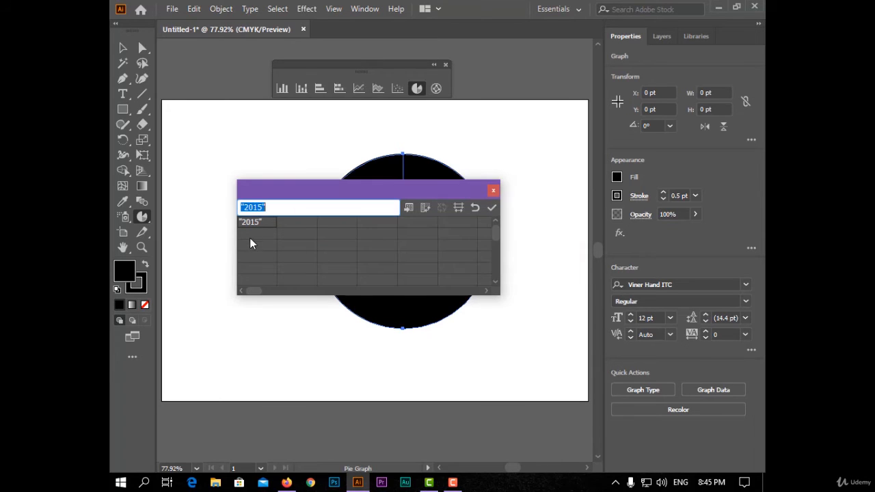
pyautogui.click(250, 240)
pyautogui.write('"2016"')
pyautogui.click(275, 239)
pyautogui.write('"2017')
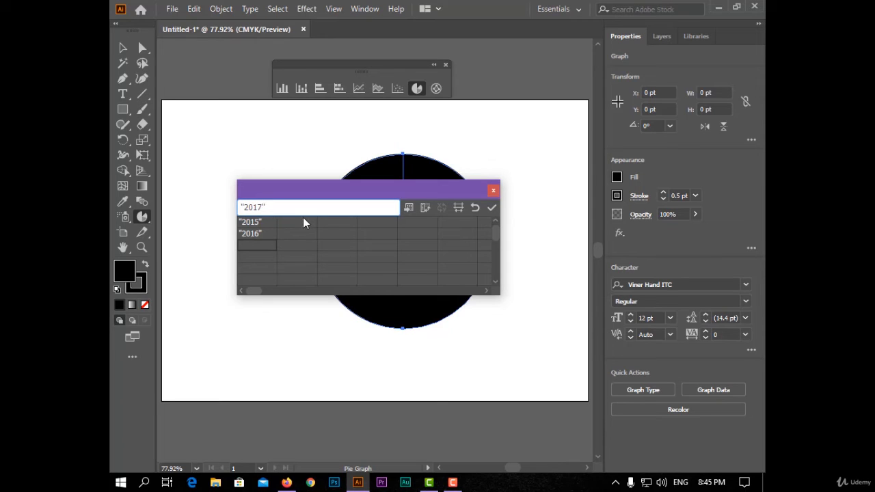
pyautogui.write('"')
# Fill the first value column of the pie graph data with 20, 40 and 80 for the three years
pyautogui.click(301, 223)
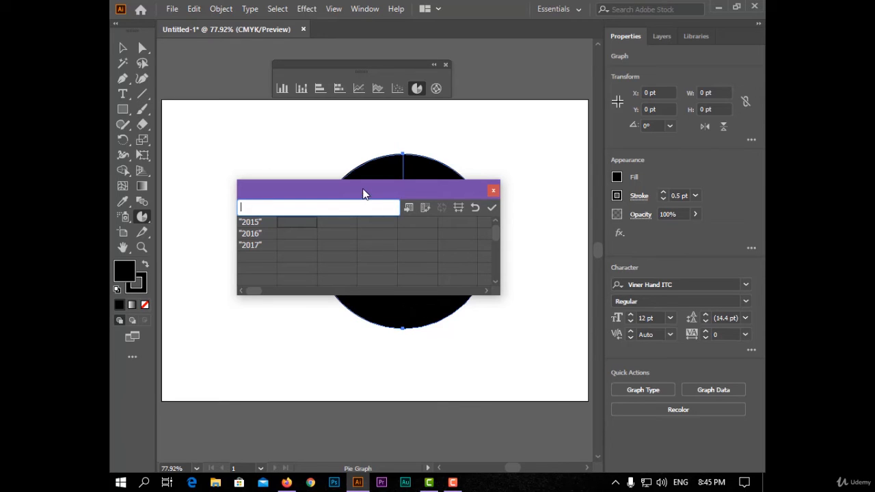
pyautogui.moveTo(363, 194); pyautogui.dragTo(386, 177)
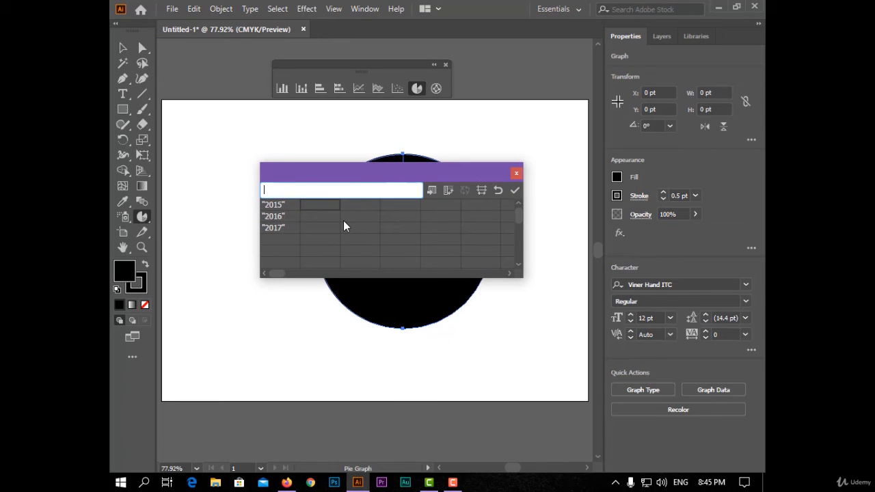
pyautogui.write('20')
pyautogui.press('Return')
pyautogui.write('40')
pyautogui.press('Return')
pyautogui.write('80')
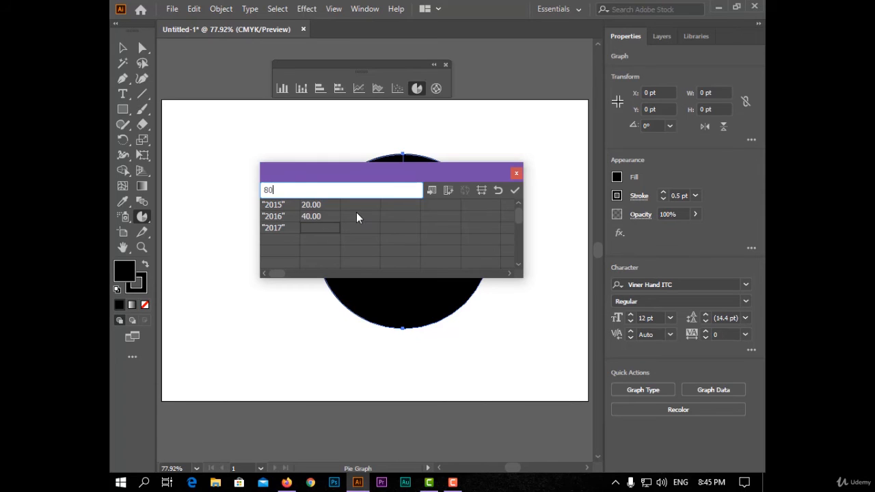
# Fill the second value column of the pie graph data with 90, 80 and 70
pyautogui.click(357, 208)
pyautogui.click(360, 216)
pyautogui.write('40')
pyautogui.press('Return')
pyautogui.write('80')
pyautogui.click(362, 204)
pyautogui.write('90')
pyautogui.click(363, 227)
pyautogui.write('70')
# Fill the third value column of the pie graph data with 30, 60 and 70
pyautogui.click(401, 205)
pyautogui.write('30')
pyautogui.click(408, 216)
pyautogui.write('60')
pyautogui.moveTo(403, 220); pyautogui.dragTo(402, 230)
pyautogui.write('70')
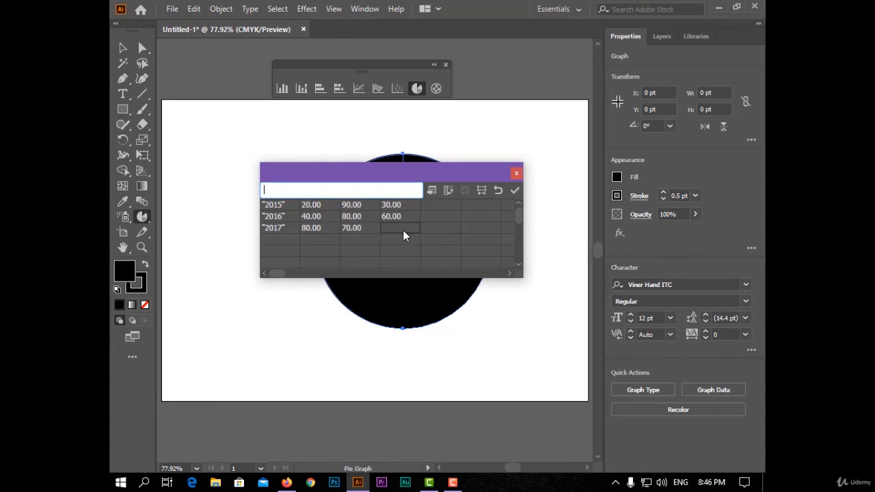
# Apply the entered data to the pie graph, close the data window and deselect the graph
pyautogui.click(514, 192)
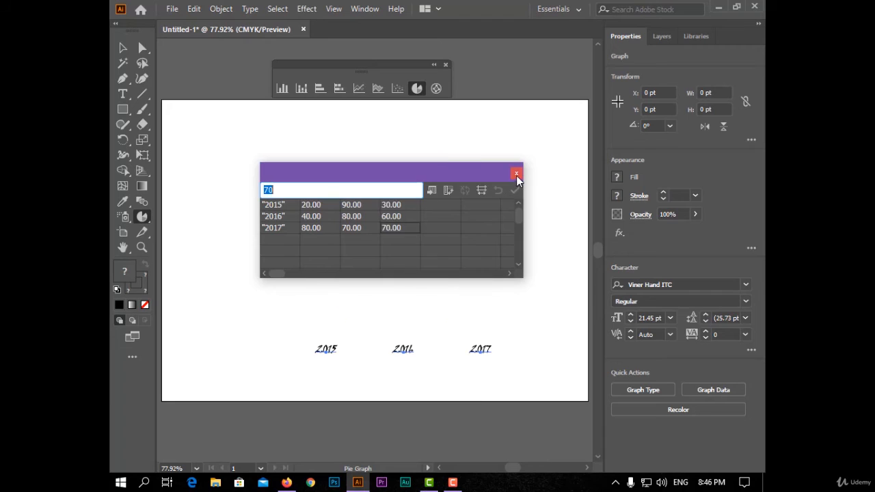
pyautogui.click(516, 173)
pyautogui.click(122, 48)
pyautogui.click(361, 405)
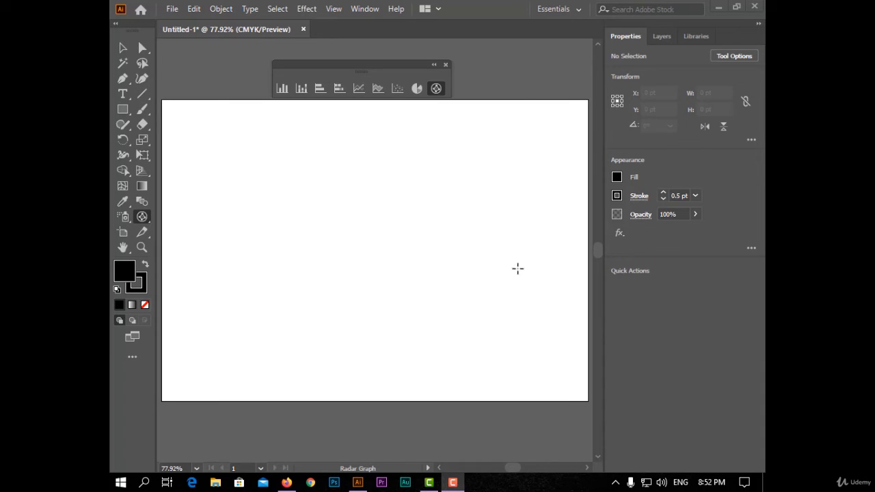
# Draw a radar graph in the middle of the artboard and clear the default value from its first data cell
pyautogui.click(296, 161)
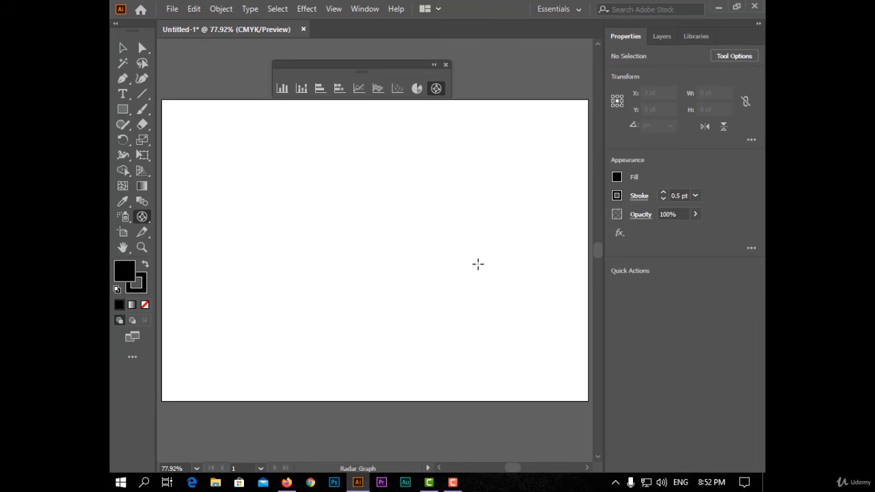
pyautogui.moveTo(249, 154); pyautogui.dragTo(508, 343)
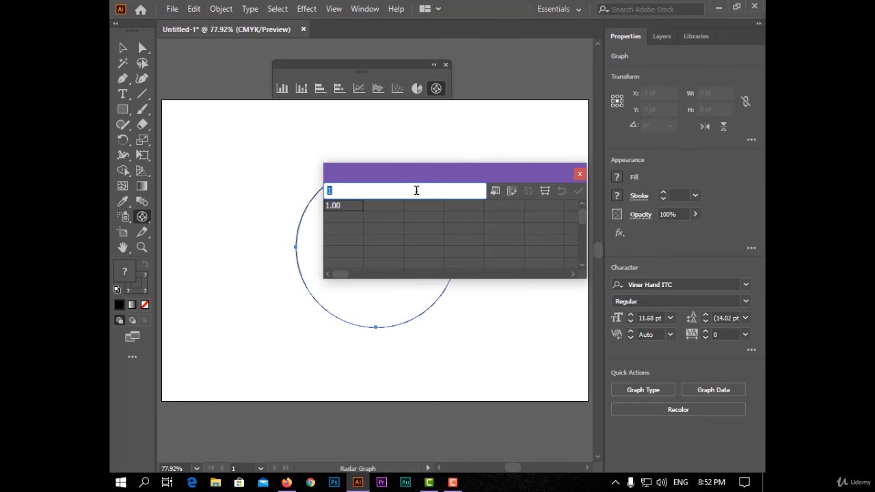
pyautogui.moveTo(408, 173); pyautogui.dragTo(432, 163)
pyautogui.press('BackSpace')
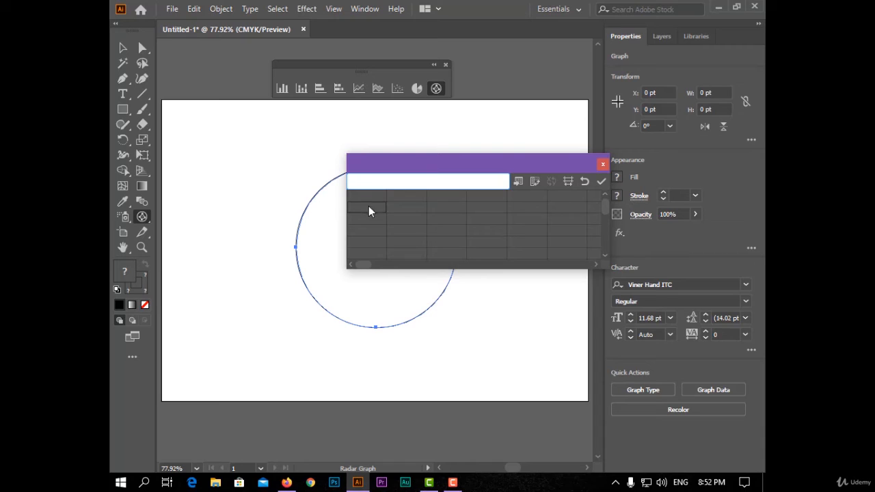
# Label the radar graph's data rows "2015", "2017" and "2019", leaving the first row free for column headings
pyautogui.write('"2015"')
pyautogui.click(380, 221)
pyautogui.write('"201')
pyautogui.click(374, 231)
pyautogui.write('"2019')
# Head the four value columns of the radar graph data A, B, C and D
pyautogui.click(425, 198)
pyautogui.write('B')
pyautogui.click(488, 199)
pyautogui.write('C')
pyautogui.click(523, 200)
pyautogui.write('D')
# Fill column A of the radar graph data with 500, -400 and 900
pyautogui.click(402, 209)
pyautogui.write('500')
pyautogui.click(422, 218)
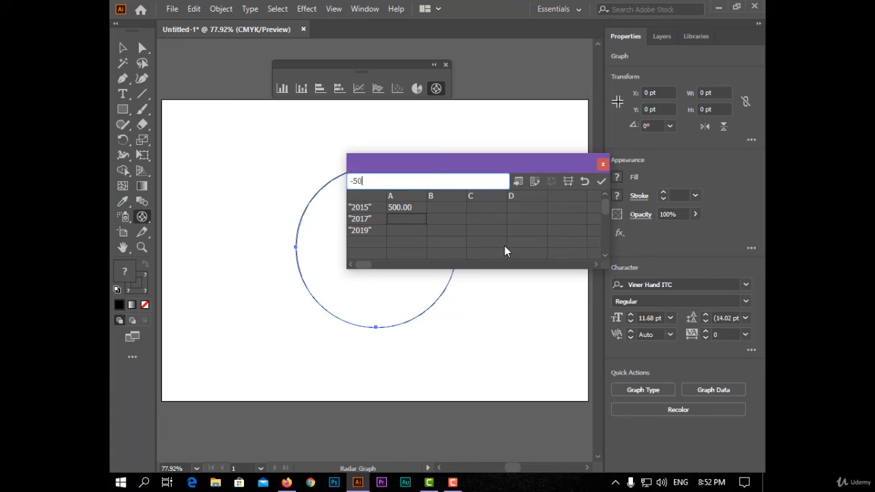
pyautogui.write('-400')
pyautogui.click(423, 230)
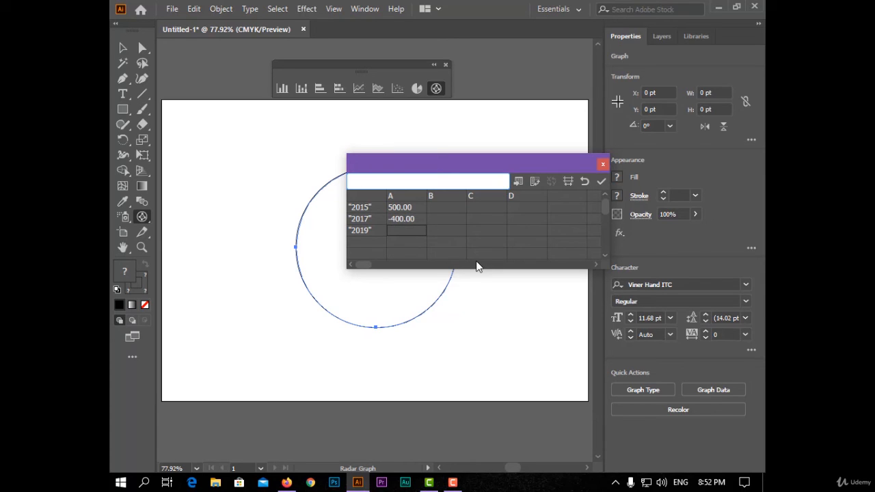
# Fill column B of the radar graph data with -720, 600 and 300
pyautogui.click(443, 212)
pyautogui.write('-720')
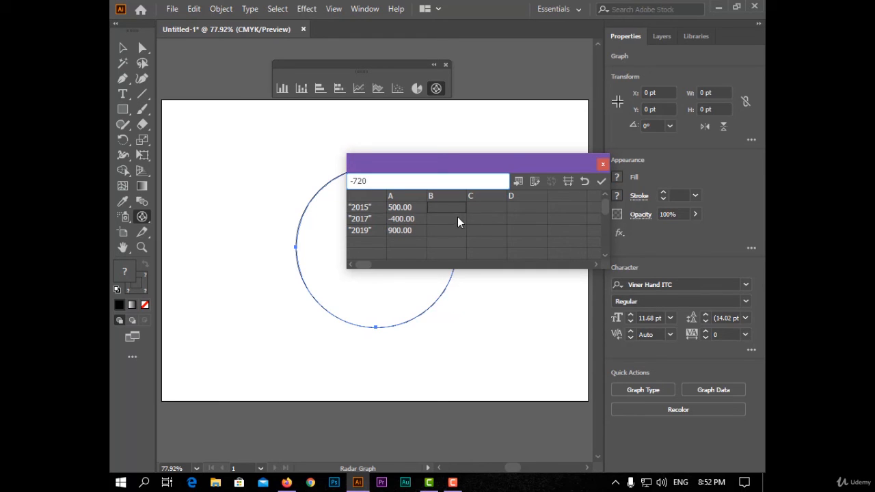
pyautogui.click(456, 218)
pyautogui.write('600')
pyautogui.press('Return')
pyautogui.write('300')
# Fill column C with 510, -960 and 320 and column D with -120, 500 and 400, and apply the radar graph data
pyautogui.click(476, 209)
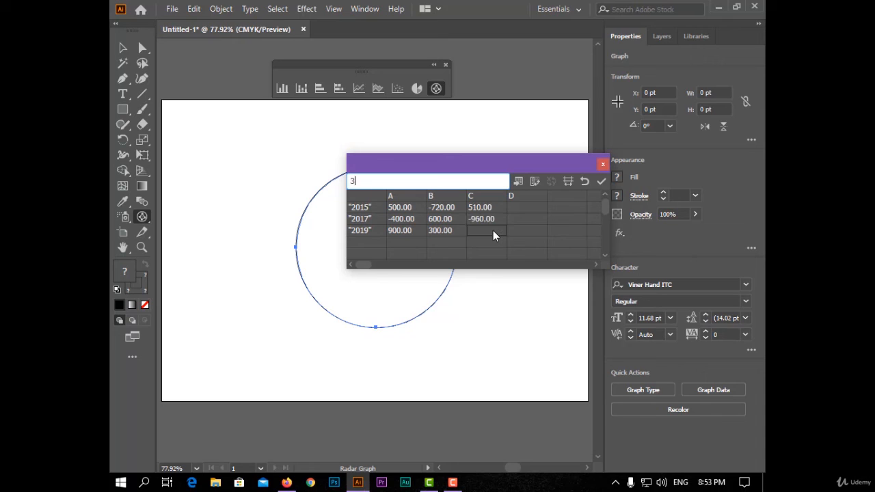
pyautogui.write('0')
pyautogui.click(540, 209)
pyautogui.click(606, 180)
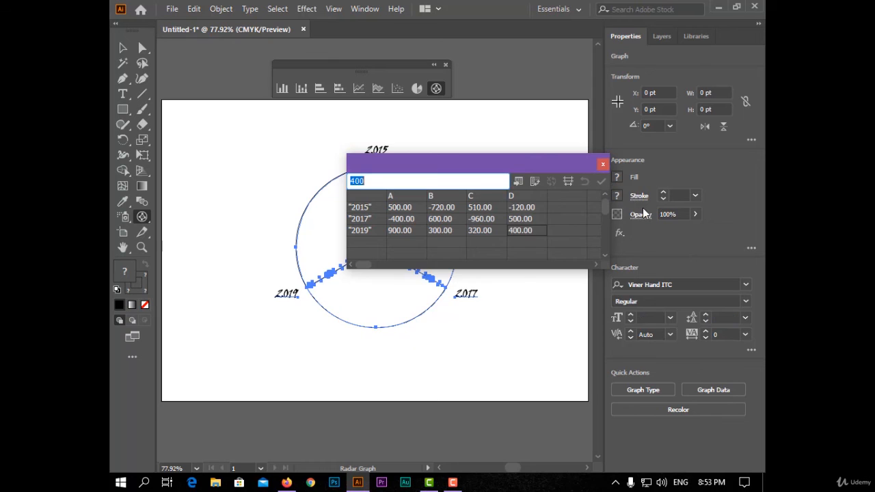
pyautogui.click(603, 165)
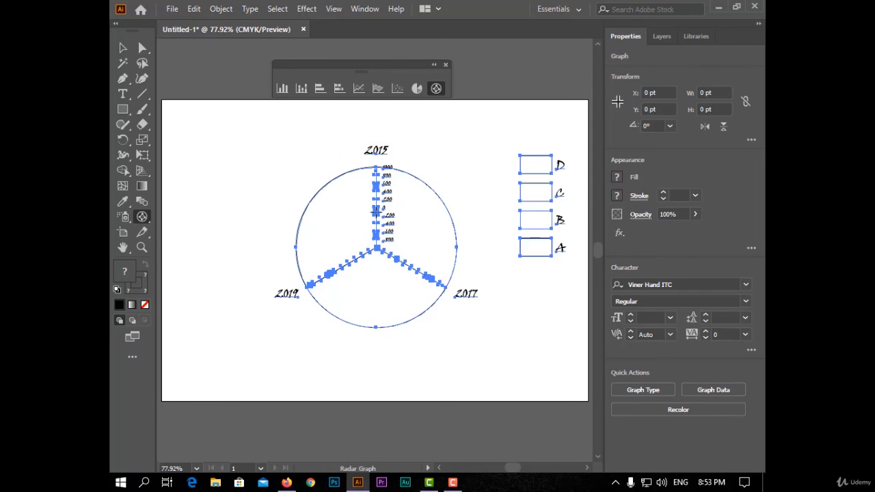
# Turn on Connect Data Points in the radar graph's type options and deselect the graph
pyautogui.click(118, 45)
pyautogui.rightClick(377, 196)
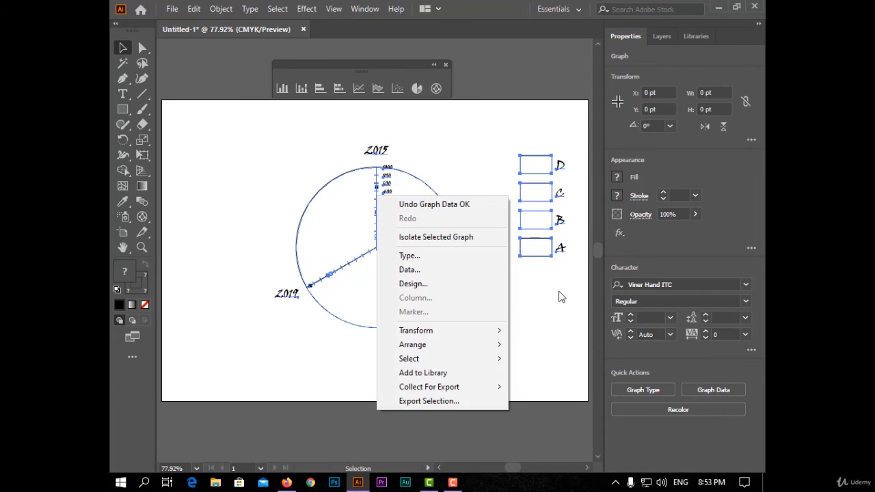
pyautogui.click(481, 255)
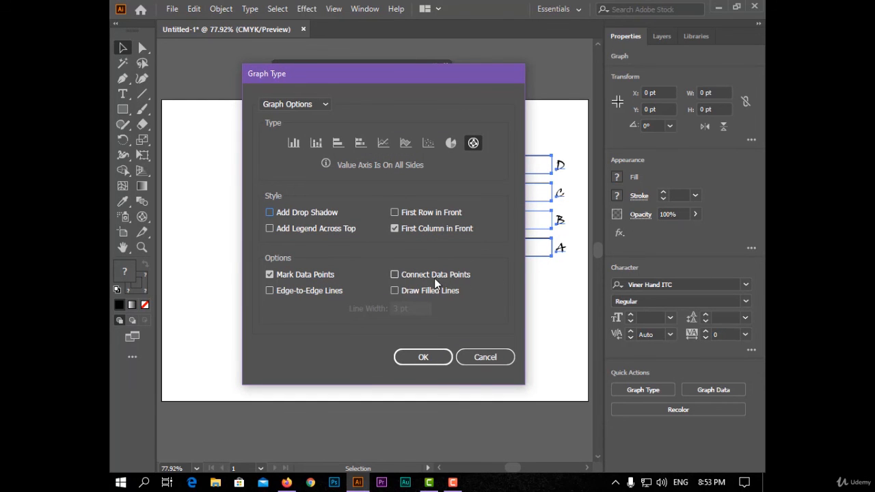
pyautogui.click(423, 357)
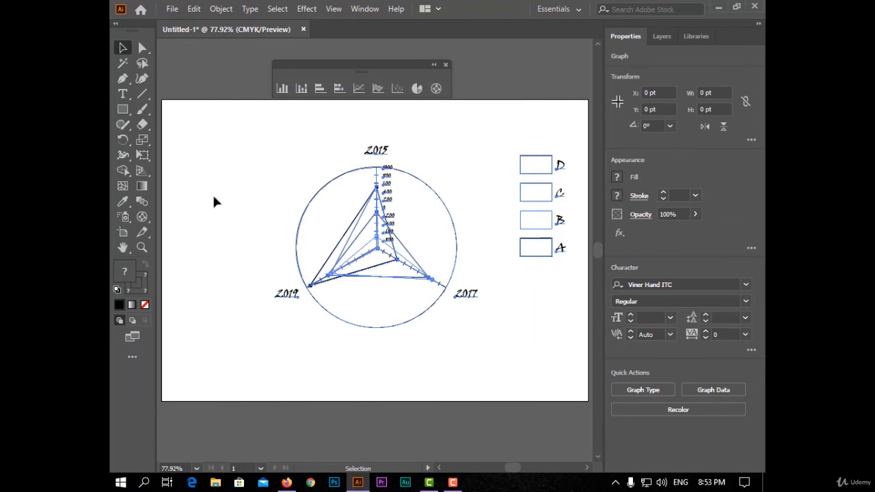
pyautogui.click(251, 305)
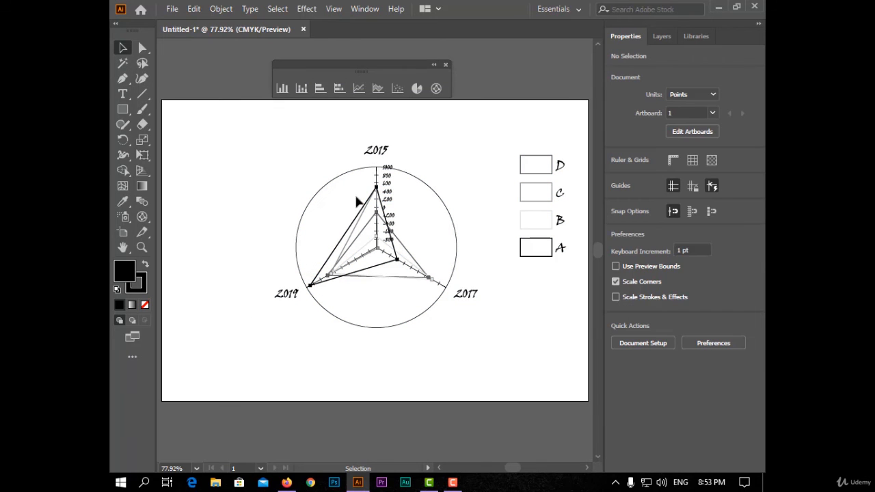
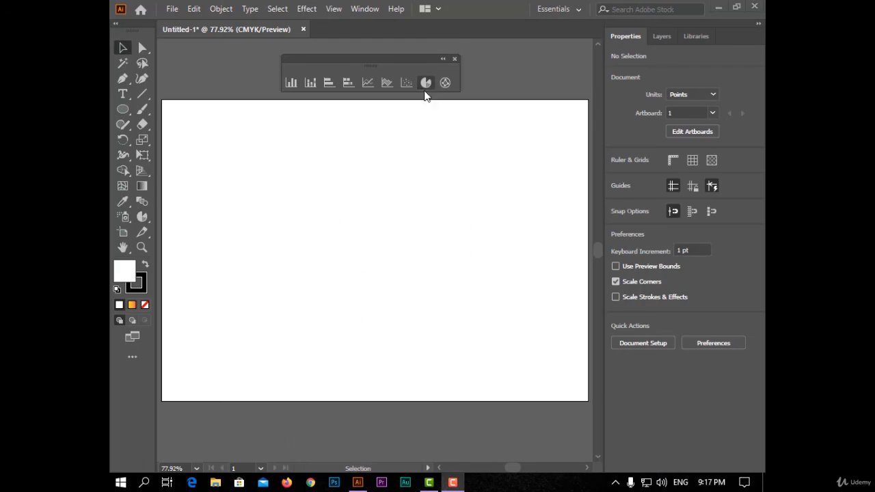
# Draw a new pie graph in the middle of the artboard and enter 90, 50, 30 and a smaller fourth value in its first data row
pyautogui.click(424, 82)
pyautogui.moveTo(283, 123); pyautogui.dragTo(485, 362)
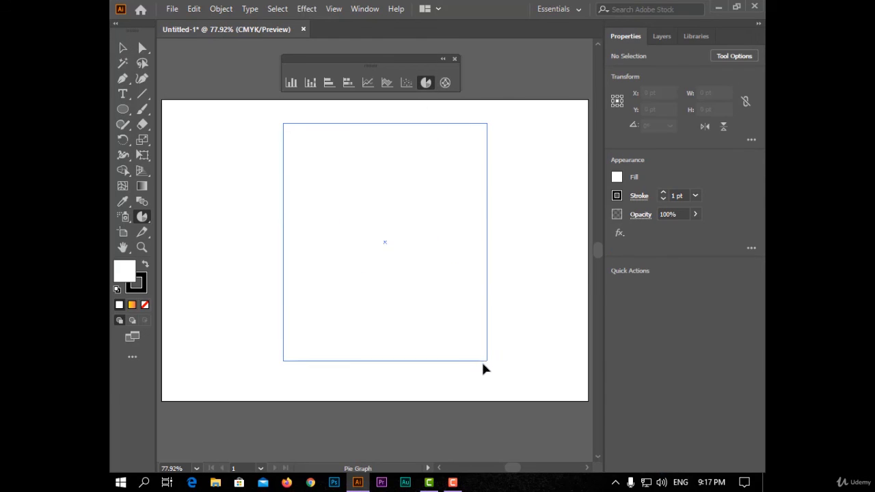
pyautogui.write('90')
pyautogui.click(399, 200)
pyautogui.write('50')
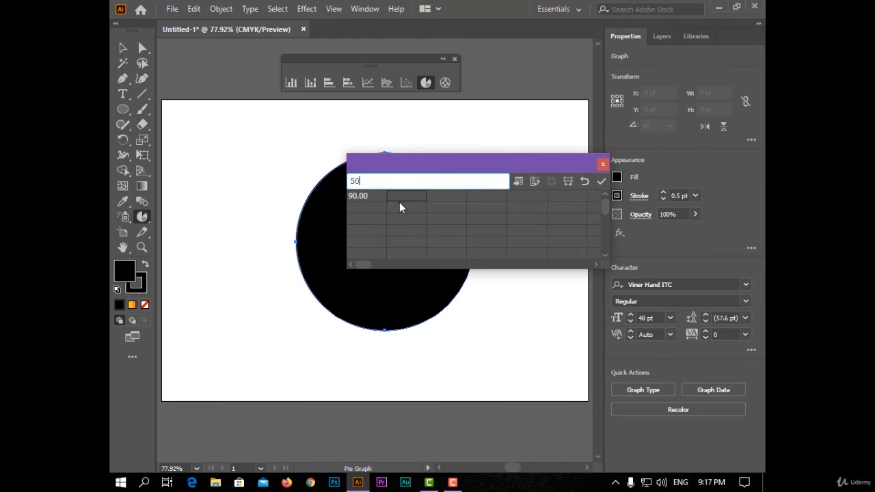
pyautogui.click(453, 197)
pyautogui.write('30')
pyautogui.click(487, 197)
pyautogui.write('10')
# Apply the four values to the pie graph, close the data window and deselect the graph
pyautogui.click(601, 181)
pyautogui.click(602, 164)
pyautogui.click(512, 295)
pyautogui.click(467, 265)
pyautogui.click(122, 48)
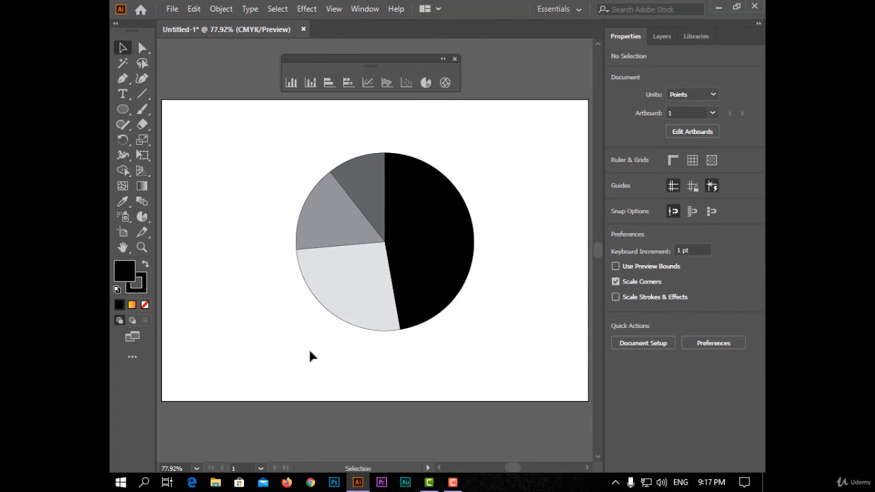
# Select all four pie slices with the Direct Selection tool and remove their stroke
pyautogui.moveTo(309, 357); pyautogui.dragTo(477, 194)
pyautogui.click(141, 48)
pyautogui.moveTo(303, 150); pyautogui.dragTo(507, 319)
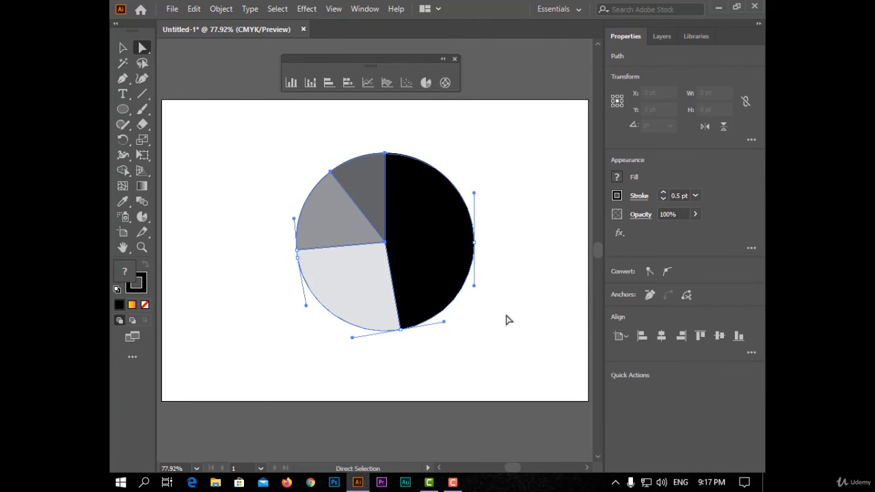
pyautogui.click(617, 199)
pyautogui.click(477, 241)
# Fill the large black pie slice with the blue-to-white gradient swatch
pyautogui.click(447, 263)
pyautogui.click(447, 263)
pyautogui.click(617, 177)
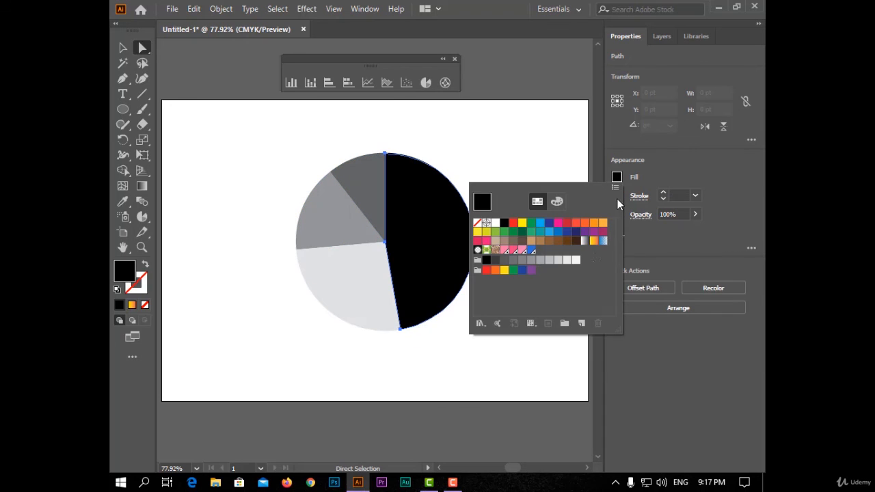
pyautogui.click(603, 241)
# Fill the dark grey pie slice with purple and the medium grey slice with green
pyautogui.click(357, 191)
pyautogui.click(617, 178)
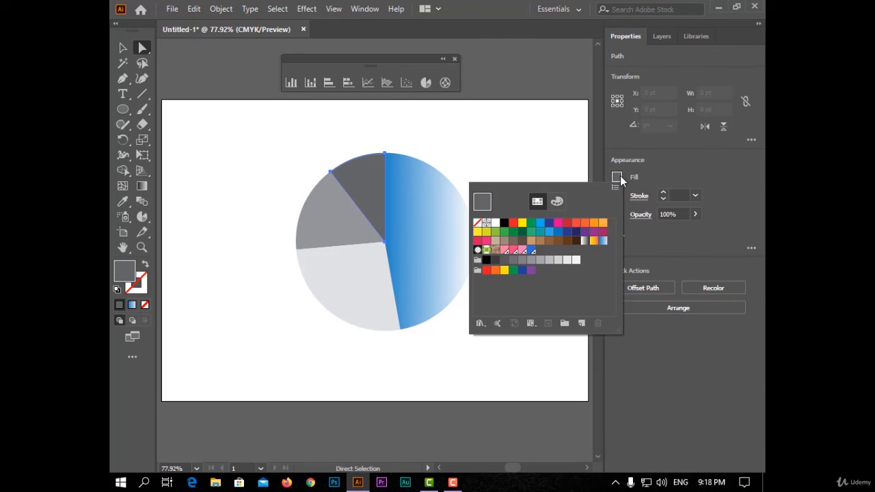
pyautogui.click(593, 235)
pyautogui.click(348, 231)
pyautogui.click(617, 178)
pyautogui.click(503, 232)
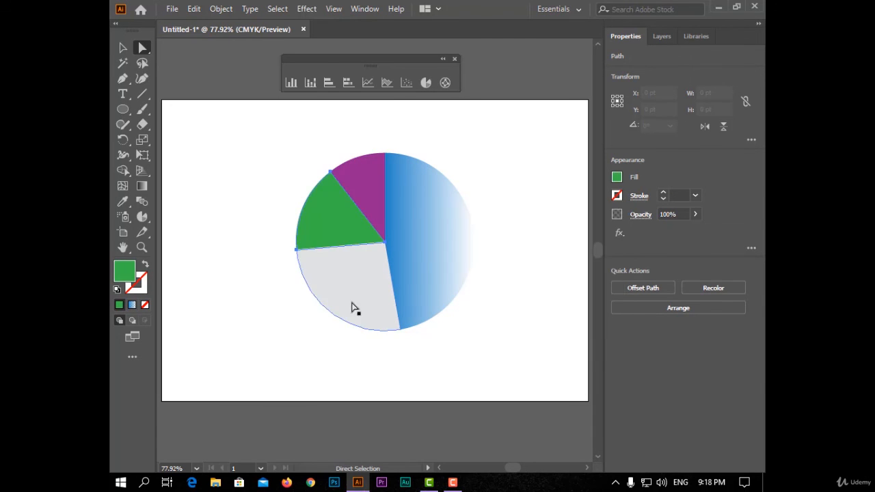
# Fill the light grey pie slice with dark blue and select all four slices
pyautogui.click(617, 177)
pyautogui.click(594, 236)
pyautogui.click(550, 224)
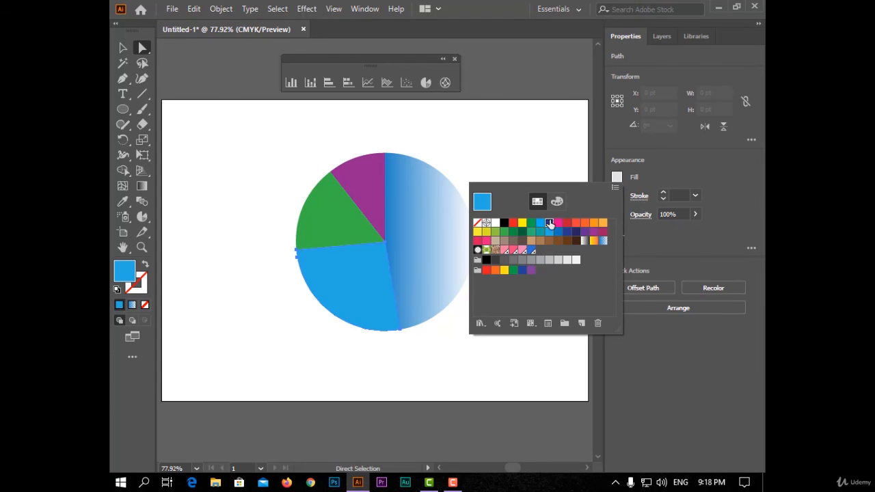
pyautogui.click(549, 225)
pyautogui.click(410, 375)
pyautogui.moveTo(256, 132); pyautogui.dragTo(493, 271)
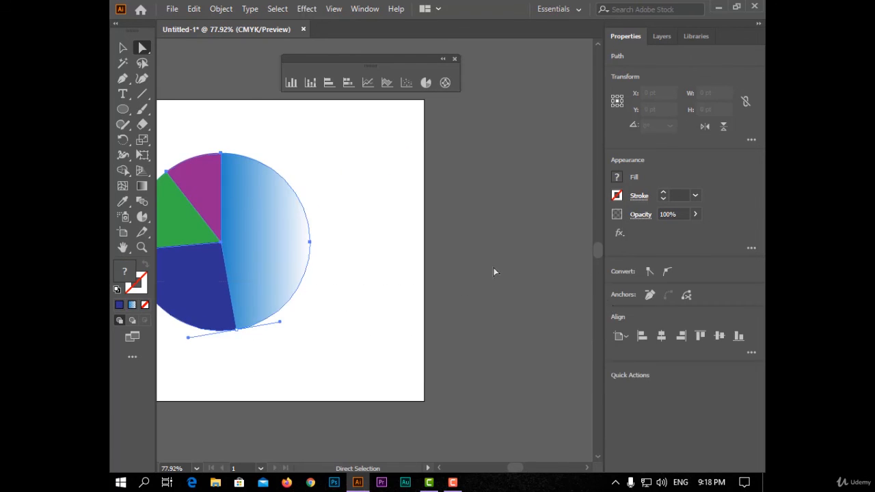
# Recolor the dark blue pie slice to pinkish red and select all four slices
pyautogui.click(337, 315)
pyautogui.click(617, 177)
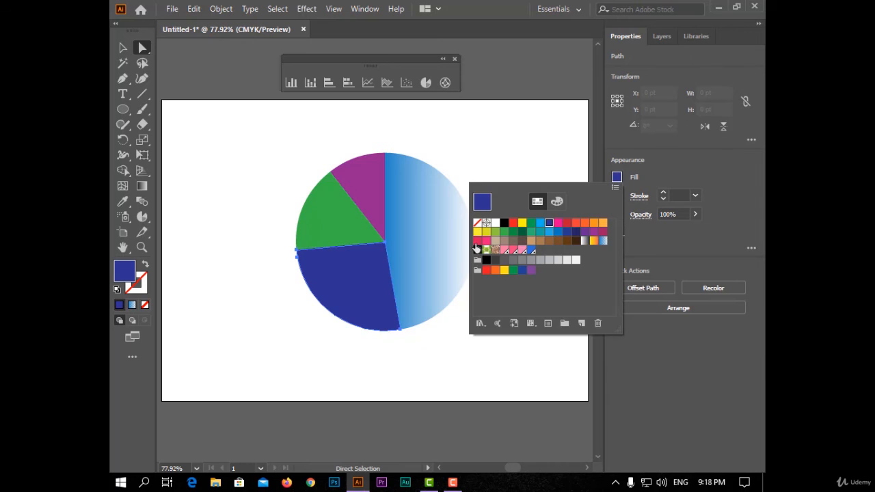
pyautogui.click(477, 249)
pyautogui.moveTo(273, 141); pyautogui.dragTo(465, 298)
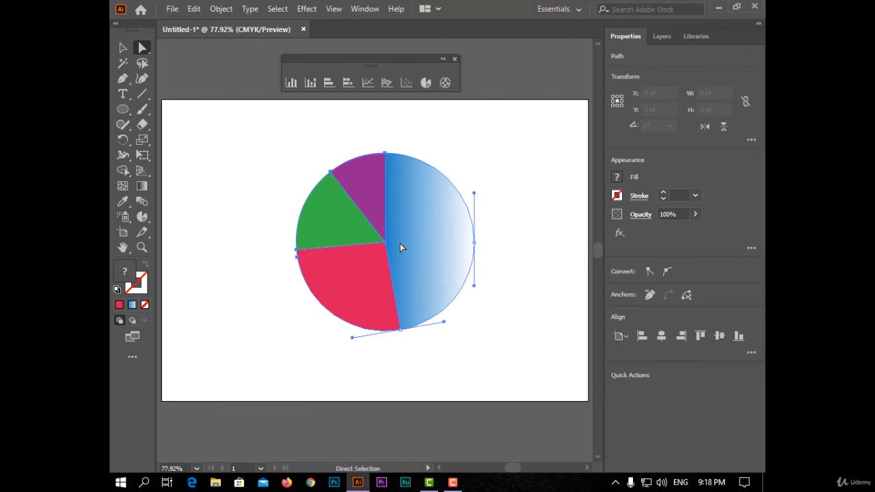
# Apply a 3D Extrude & Bevel effect to the four pie slices with Off-Axis Front position and 50 pt extrude depth
pyautogui.click(307, 8)
pyautogui.moveTo(437, 81)
pyautogui.click(497, 80)
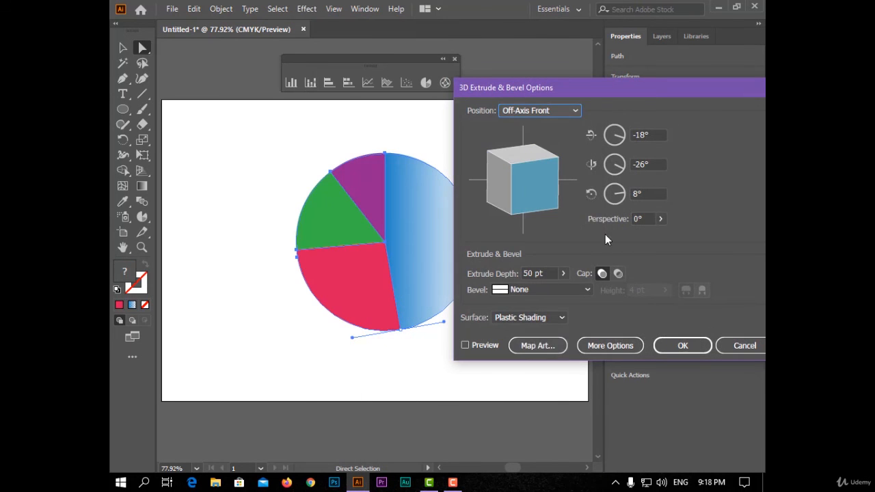
pyautogui.click(465, 345)
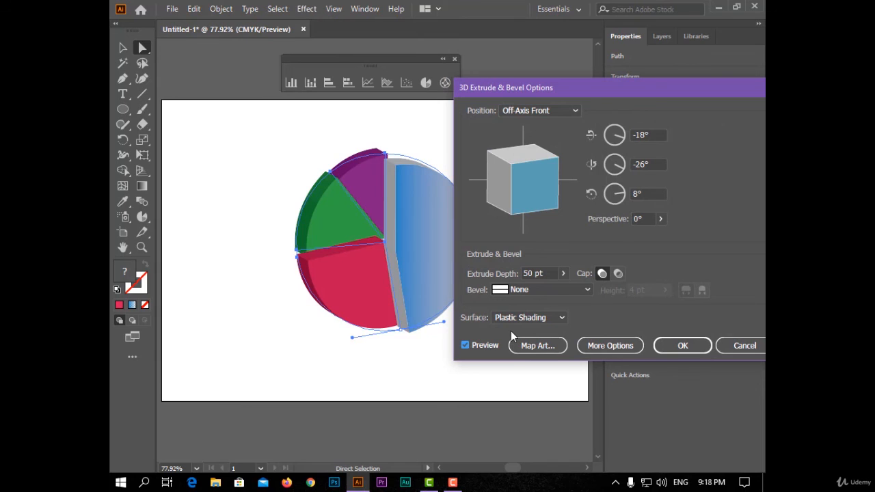
pyautogui.press('Return')
# Fill the largest pie slice with dark purple and the smallest slice with the blue-to-white gradient swatch
pyautogui.click(617, 177)
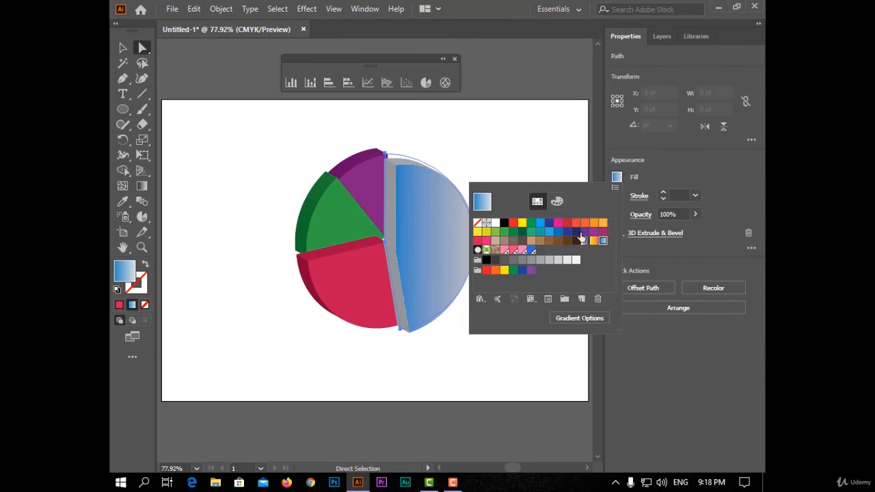
pyautogui.click(582, 238)
pyautogui.click(379, 185)
pyautogui.click(617, 178)
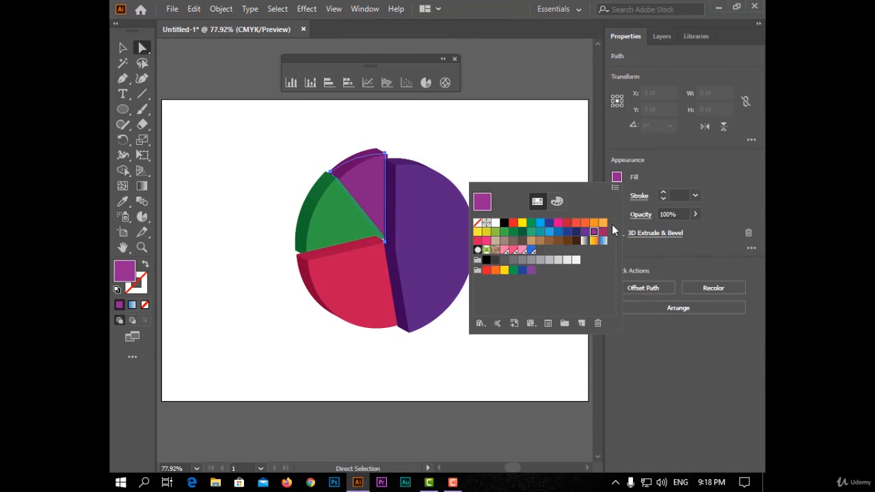
pyautogui.click(603, 244)
# Pull the green slice away from the pie centre and shift the pinkish red slice slightly down and right
pyautogui.click(334, 229)
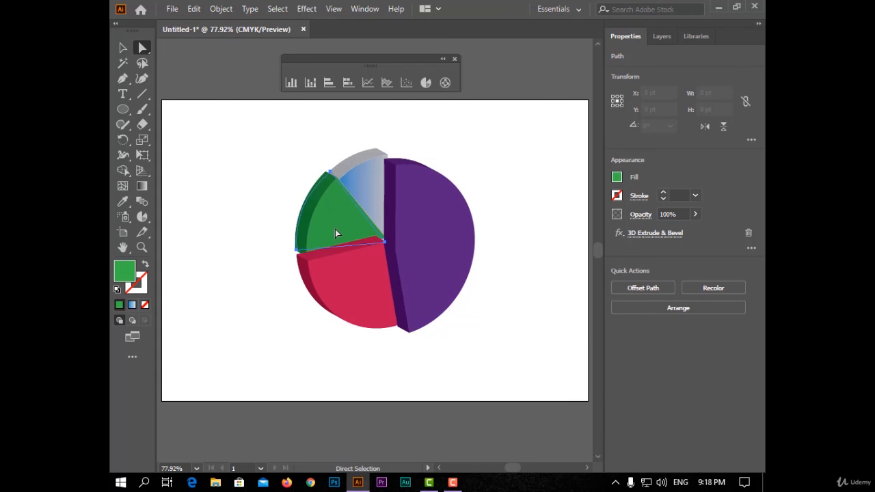
pyautogui.moveTo(334, 230); pyautogui.dragTo(307, 223)
pyautogui.click(355, 340)
pyautogui.moveTo(362, 321)
pyautogui.mouseDown()
pyautogui.moveTo(360, 352)
pyautogui.moveTo(367, 320)
pyautogui.moveTo(374, 329)
pyautogui.mouseUp()
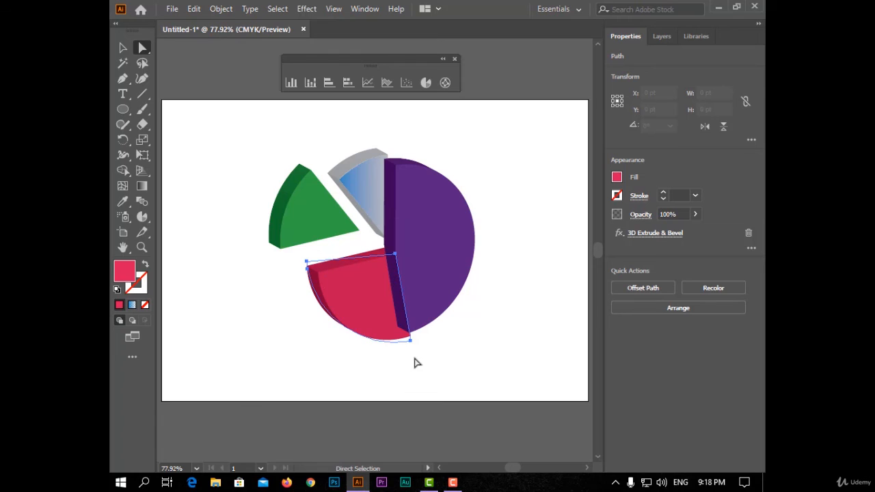
# Bring the pinkish red slice in front of the purple slice and nudge it slightly left and up
pyautogui.rightClick(386, 330)
pyautogui.moveTo(482, 263)
pyautogui.click(526, 262)
pyautogui.click(518, 340)
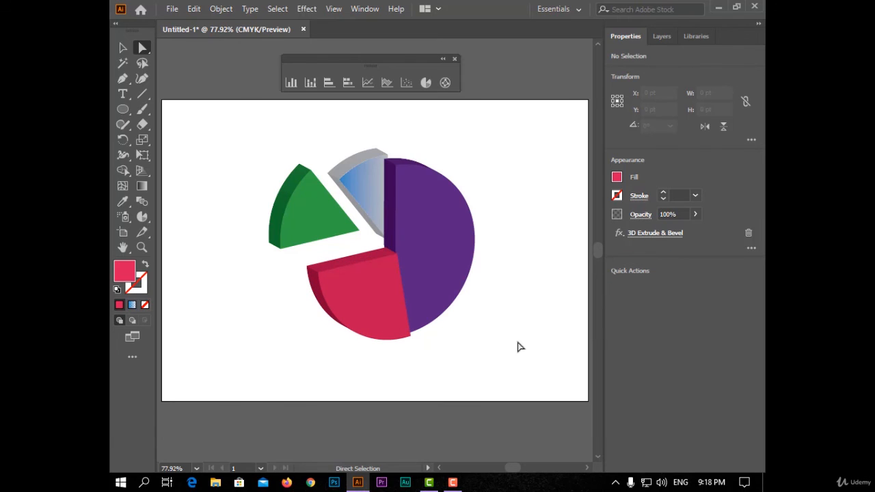
pyautogui.click(395, 328)
pyautogui.press('Left')
pyautogui.press('Left')
pyautogui.press('Left')
pyautogui.press('Left')
pyautogui.press('Up')
pyautogui.press('Up')
pyautogui.press('Up')
pyautogui.press('Up')
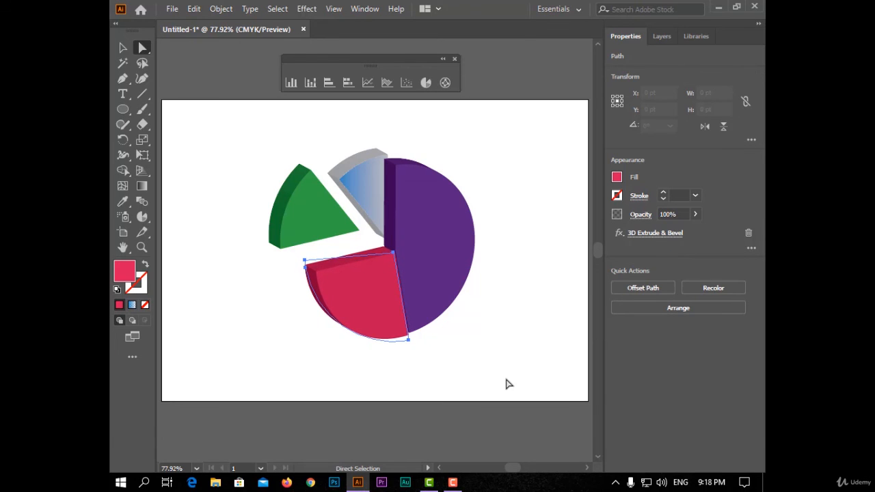
pyautogui.click(505, 380)
# Bring the gradient slice in front of the purple slice and fill it with bright blue
pyautogui.rightClick(376, 196)
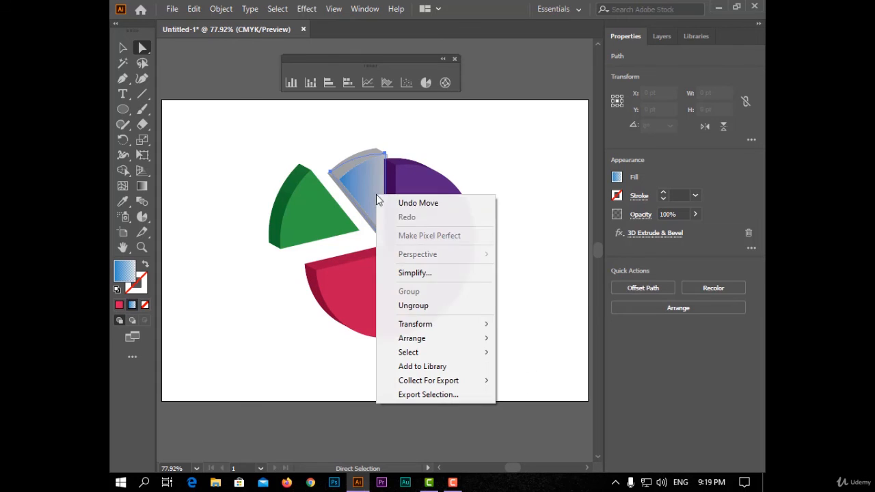
pyautogui.moveTo(487, 345)
pyautogui.click(533, 338)
pyautogui.click(616, 179)
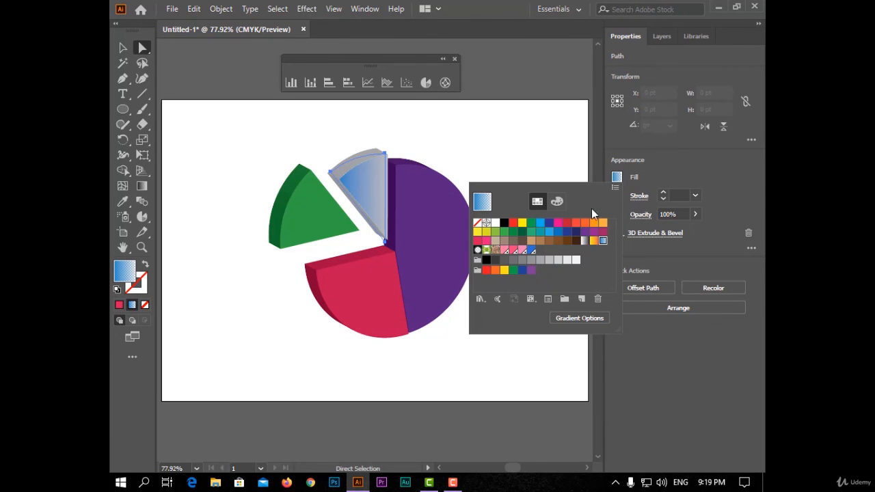
pyautogui.click(540, 231)
pyautogui.rightClick(378, 191)
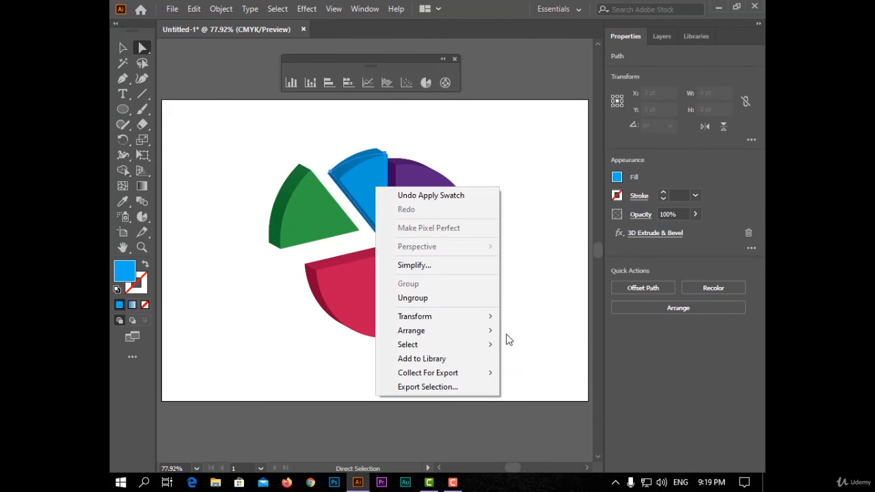
pyautogui.click(509, 335)
# Nudge the blue slice right and down until it sits flush against the purple and pinkish red slices
pyautogui.press('Right')
pyautogui.press('Right')
pyautogui.press('Right')
pyautogui.press('Right')
pyautogui.press('Right')
pyautogui.press('Right')
pyautogui.press('Right')
pyautogui.press('Right')
pyautogui.press('Right')
pyautogui.press('Right')
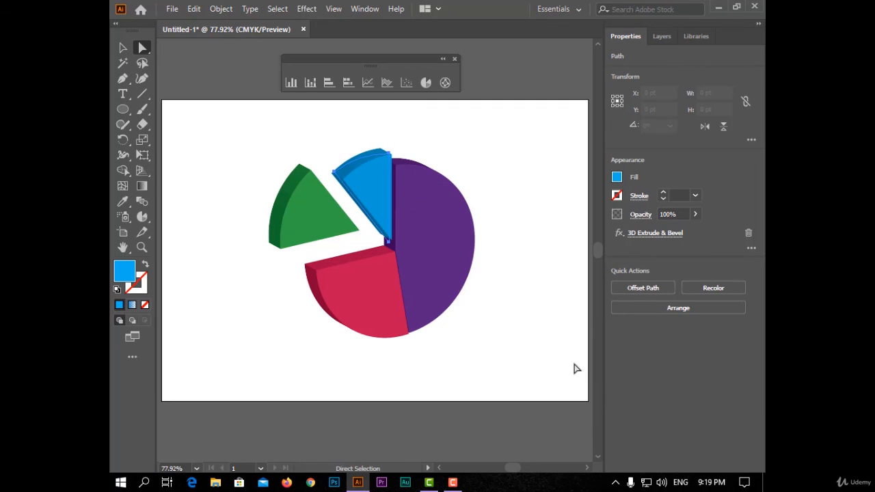
pyautogui.press('Down')
pyautogui.press('Down')
pyautogui.press('Down')
pyautogui.press('Down')
pyautogui.press('Down')
pyautogui.press('Down')
pyautogui.press('Down')
pyautogui.press('Down')
pyautogui.press('Down')
pyautogui.press('Down')
pyautogui.press('Down')
pyautogui.press('Down')
pyautogui.press('Down')
pyautogui.press('Down')
pyautogui.press('Down')
pyautogui.press('Down')
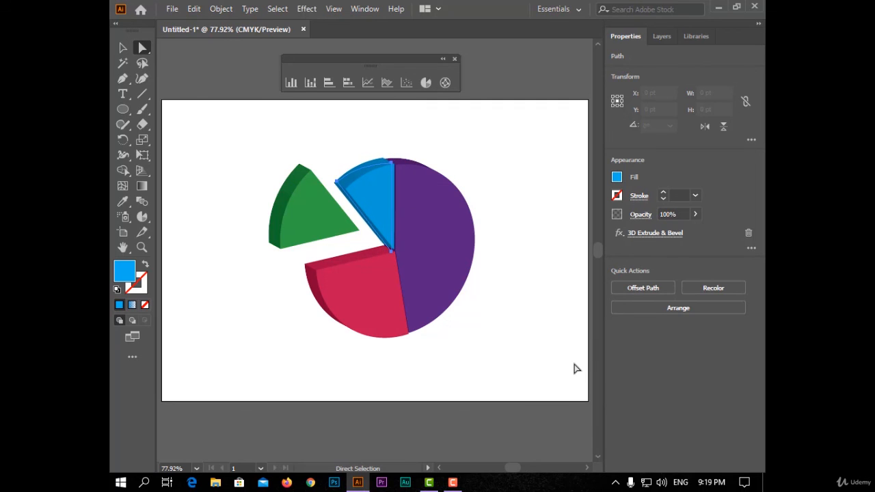
pyautogui.press('Right')
pyautogui.press('Down')
pyautogui.click(574, 369)
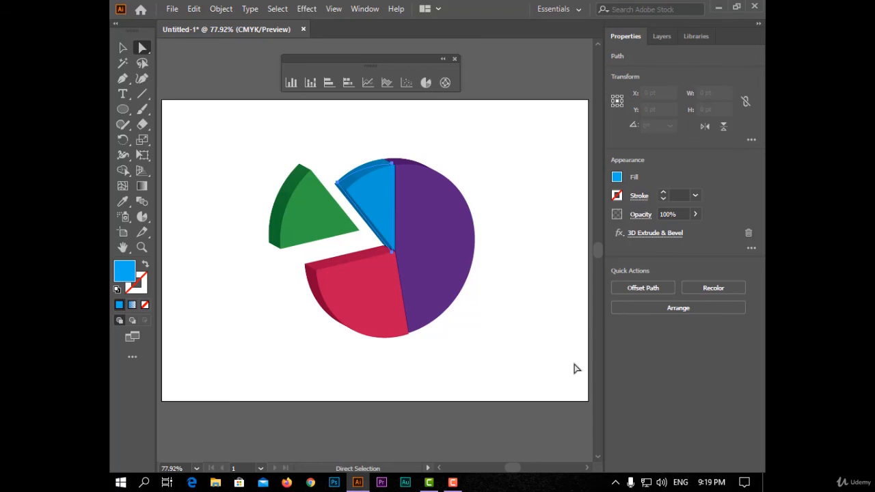
# Move the detached green slice slightly down and right, and nudge the pinkish red slice up a little
pyautogui.moveTo(284, 228); pyautogui.dragTo(288, 237)
pyautogui.click(468, 316)
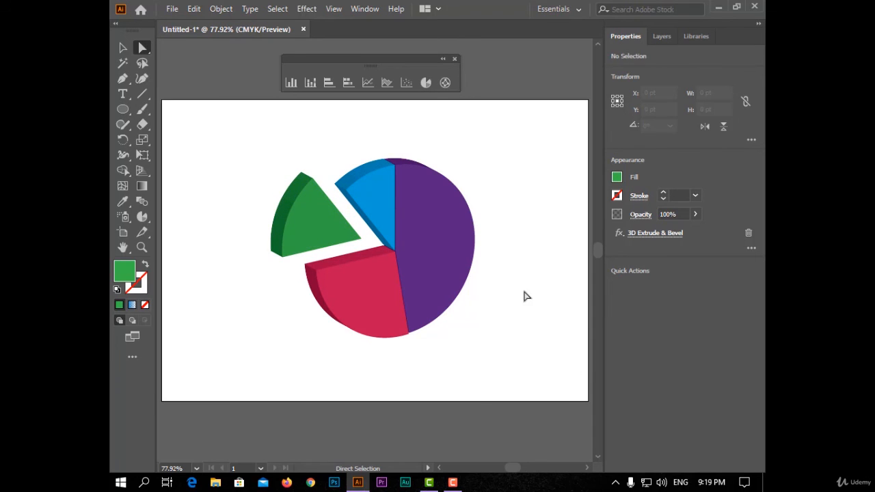
pyautogui.click(387, 301)
pyautogui.press('Up')
pyautogui.click(453, 374)
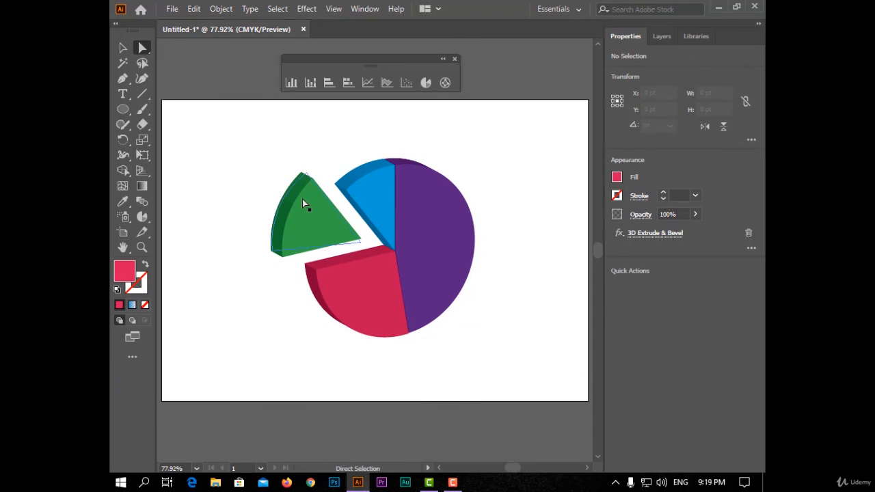
# Add a text frame with the letter "A" beside the pie and set its font to Berlin Sans FB Demi Bold
pyautogui.click(122, 94)
pyautogui.moveTo(211, 139); pyautogui.dragTo(265, 212)
pyautogui.write('A')
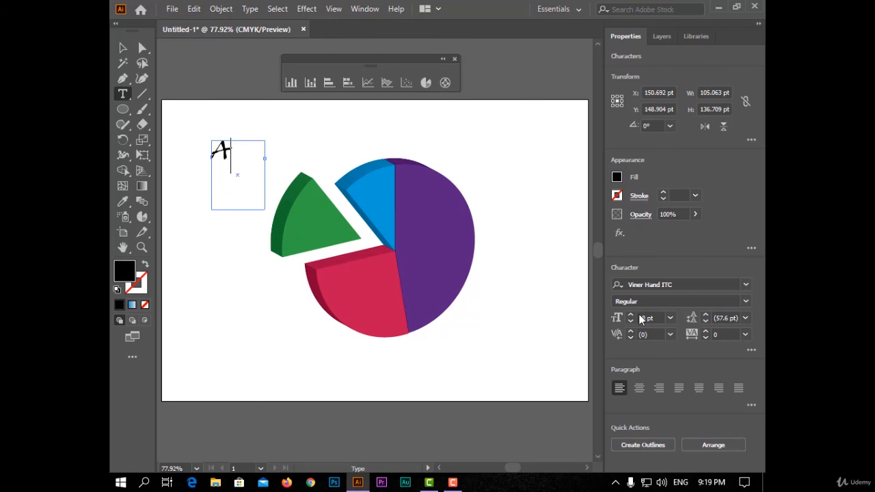
pyautogui.click(746, 285)
pyautogui.click(534, 407)
pyautogui.hotkey('ctrl', 'a')
pyautogui.click(745, 285)
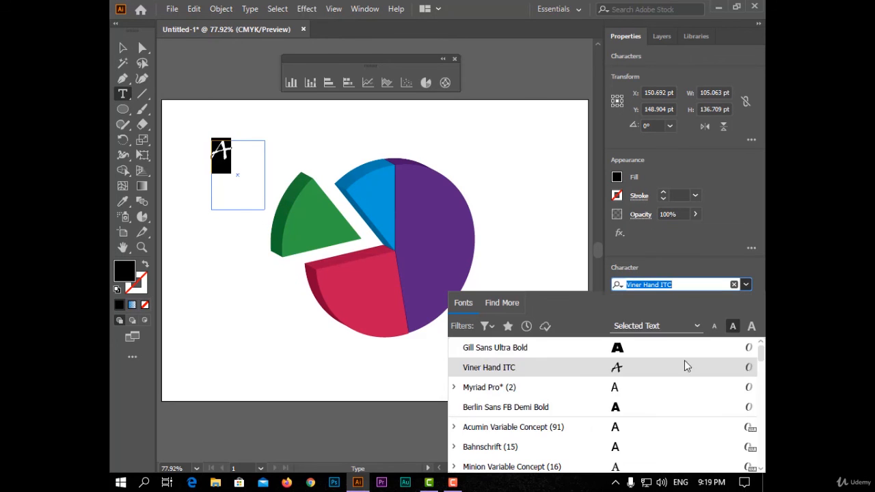
pyautogui.click(648, 412)
# Fill the letter A with white and move it onto the purple slice
pyautogui.click(617, 177)
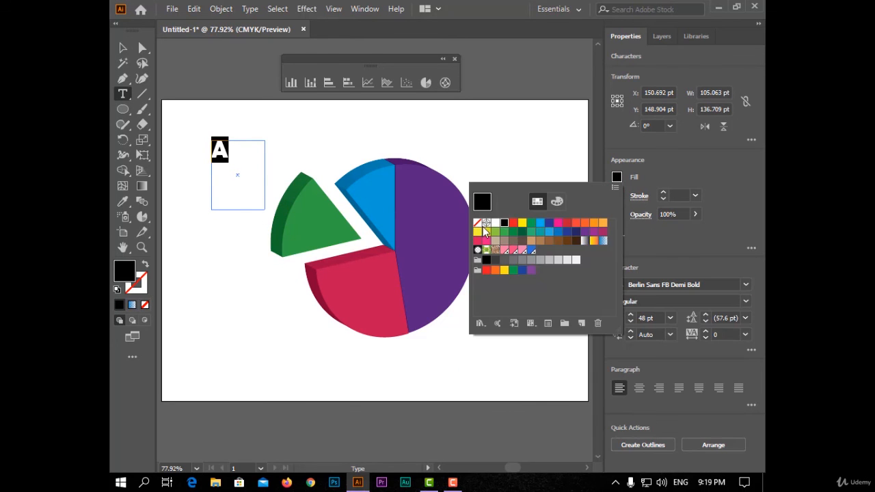
pyautogui.click(484, 224)
pyautogui.press('Escape')
pyautogui.moveTo(220, 150); pyautogui.dragTo(436, 244)
pyautogui.hotkey('ctrl', 'shift', 'a')
pyautogui.click(444, 249)
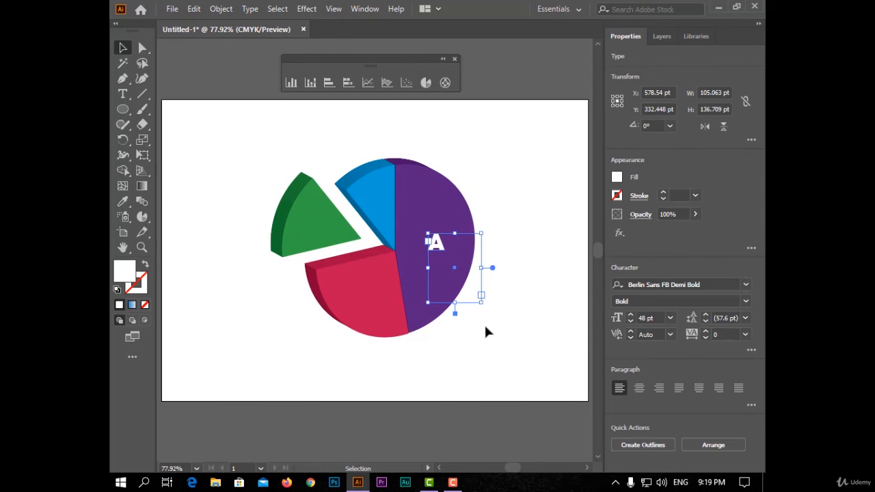
pyautogui.rightClick(477, 248)
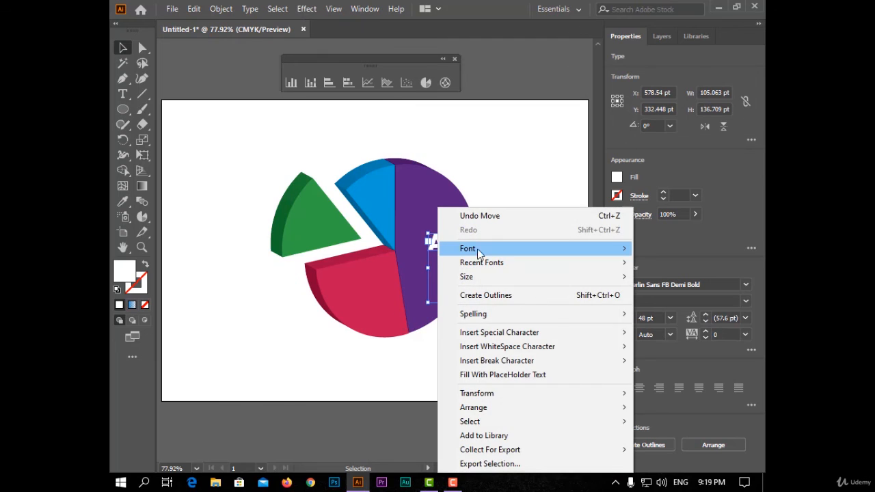
pyautogui.click(531, 298)
pyautogui.rightClick(438, 245)
pyautogui.click(547, 197)
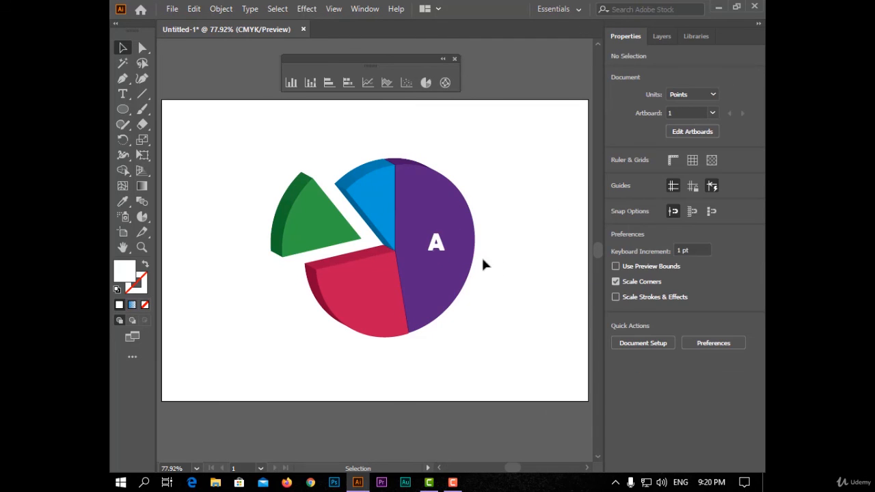
pyautogui.click(435, 244)
pyautogui.click(526, 205)
# Add a text label "B" on the blue slice and fill it with white
pyautogui.click(122, 94)
pyautogui.moveTo(209, 136); pyautogui.dragTo(382, 206)
pyautogui.write('B')
pyautogui.press('Escape')
pyautogui.click(509, 205)
pyautogui.click(380, 200)
pyautogui.click(616, 177)
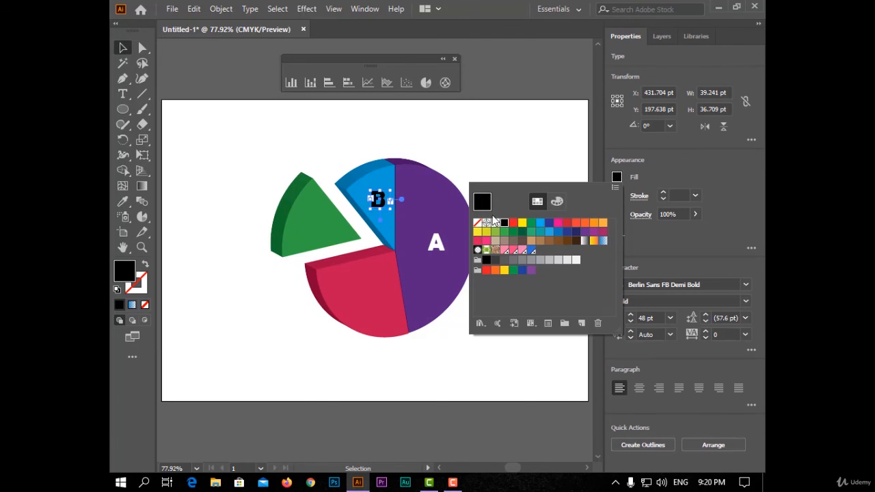
pyautogui.click(496, 221)
pyautogui.press('Escape')
pyautogui.click(540, 309)
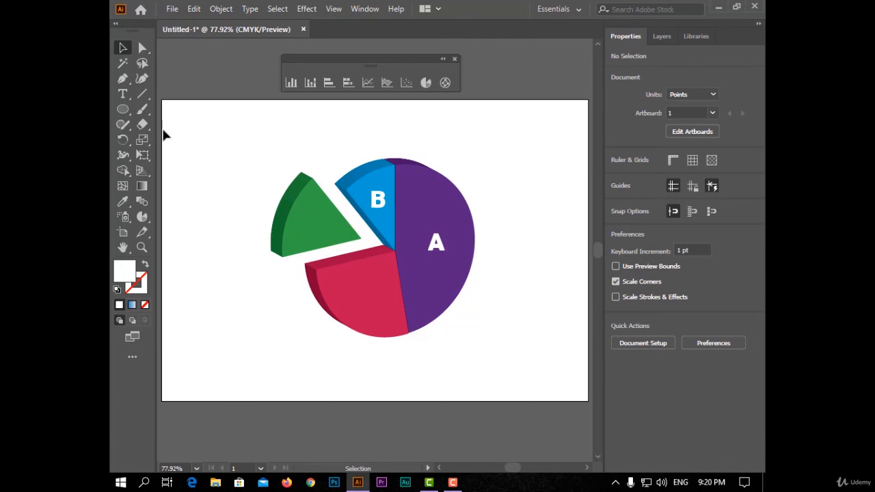
# Add a text frame with the letter "C" in the empty area beside the green slice
pyautogui.click(123, 94)
pyautogui.moveTo(203, 137); pyautogui.dragTo(239, 186)
pyautogui.write('C')
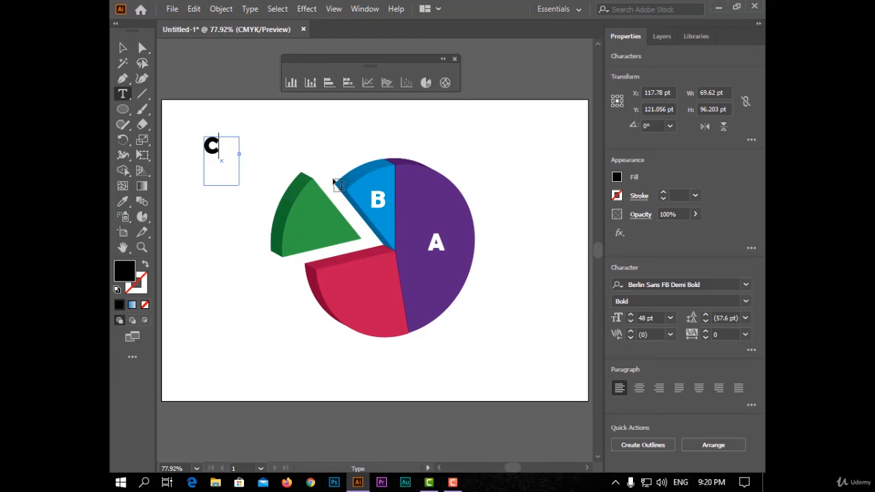
# Fill the letter C with white and move it onto the green slice
pyautogui.click(617, 177)
pyautogui.click(489, 225)
pyautogui.press('Escape')
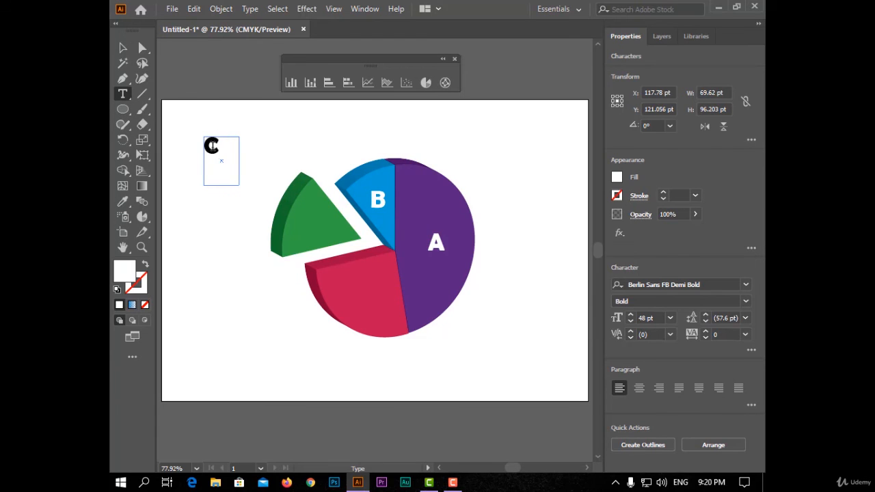
pyautogui.doubleClick(212, 146)
pyautogui.click(617, 177)
pyautogui.click(491, 226)
pyautogui.press('Escape')
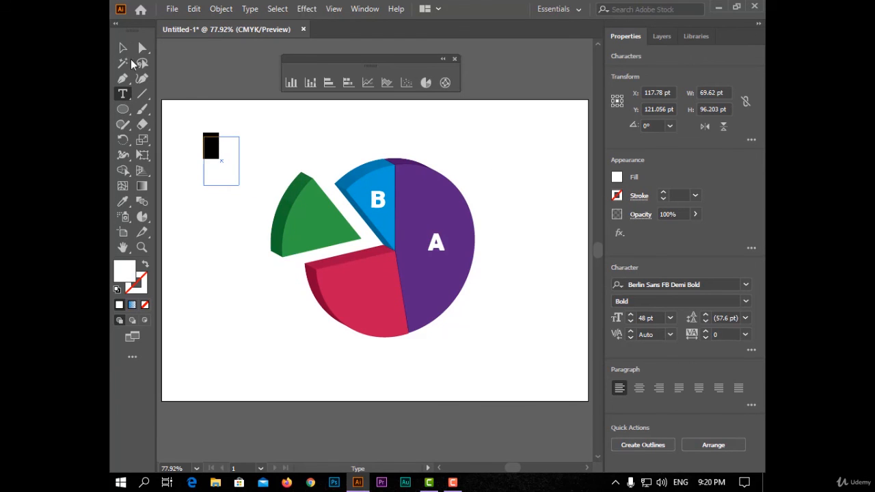
pyautogui.click(122, 48)
pyautogui.moveTo(209, 150); pyautogui.dragTo(315, 224)
pyautogui.click(506, 286)
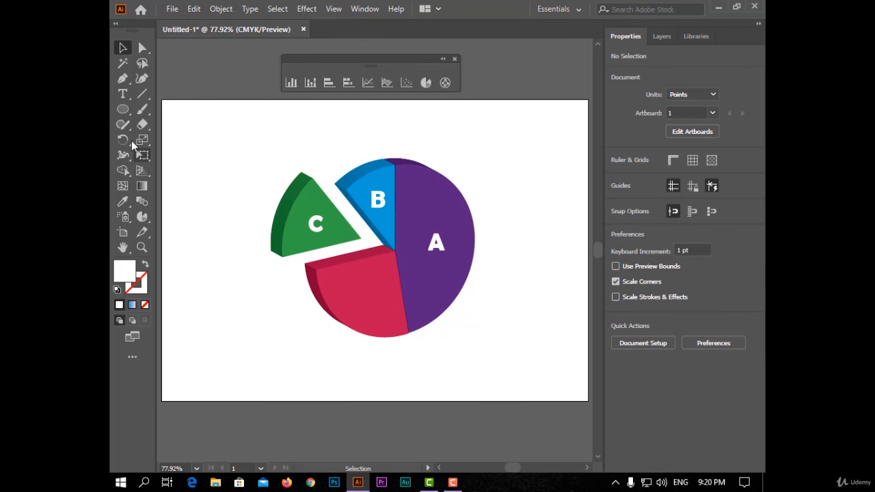
# Add a white text label "E" and place it on the pinkish red slice
pyautogui.press('t')
pyautogui.moveTo(195, 142); pyautogui.dragTo(238, 201)
pyautogui.write('E')
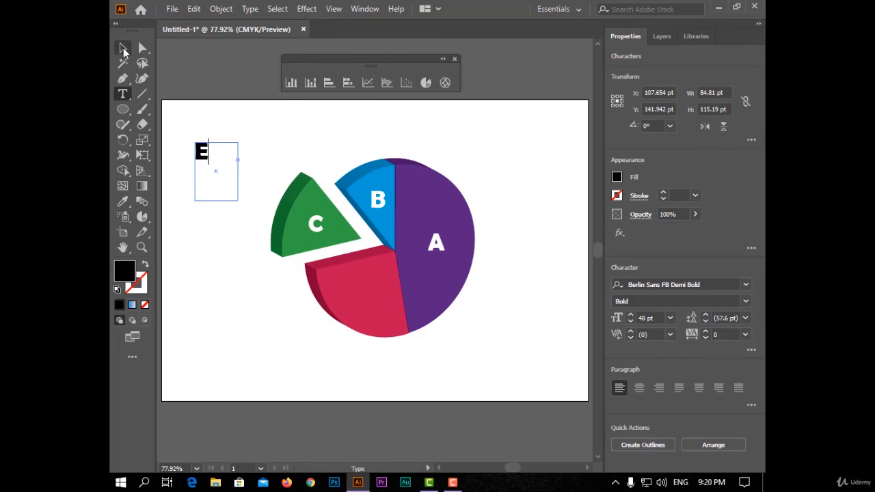
pyautogui.click(616, 177)
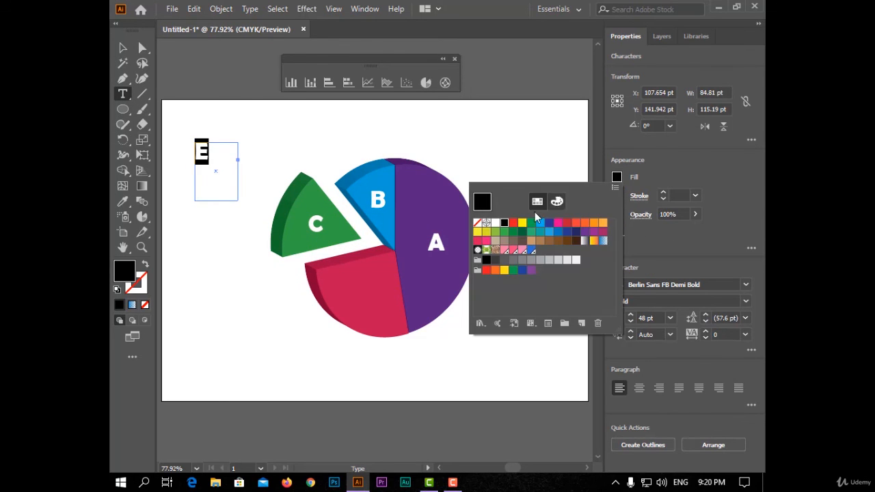
pyautogui.click(496, 223)
pyautogui.press('Escape')
pyautogui.press('Escape')
pyautogui.moveTo(208, 164); pyautogui.dragTo(375, 309)
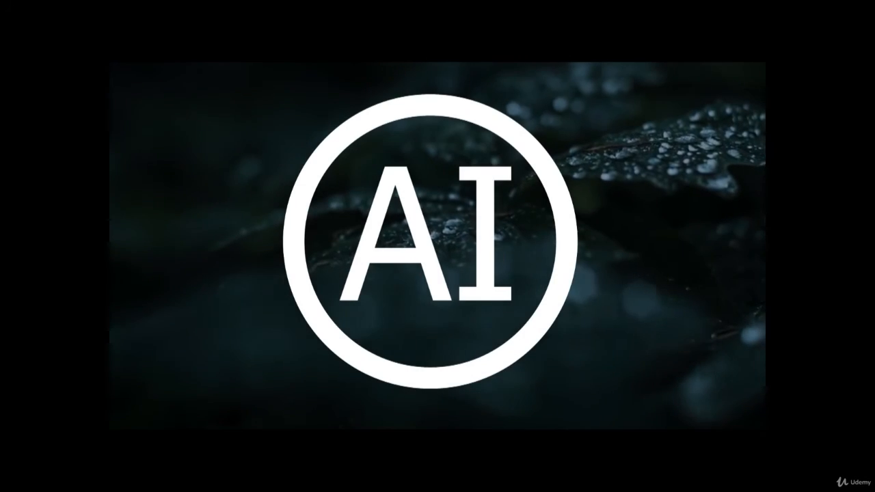